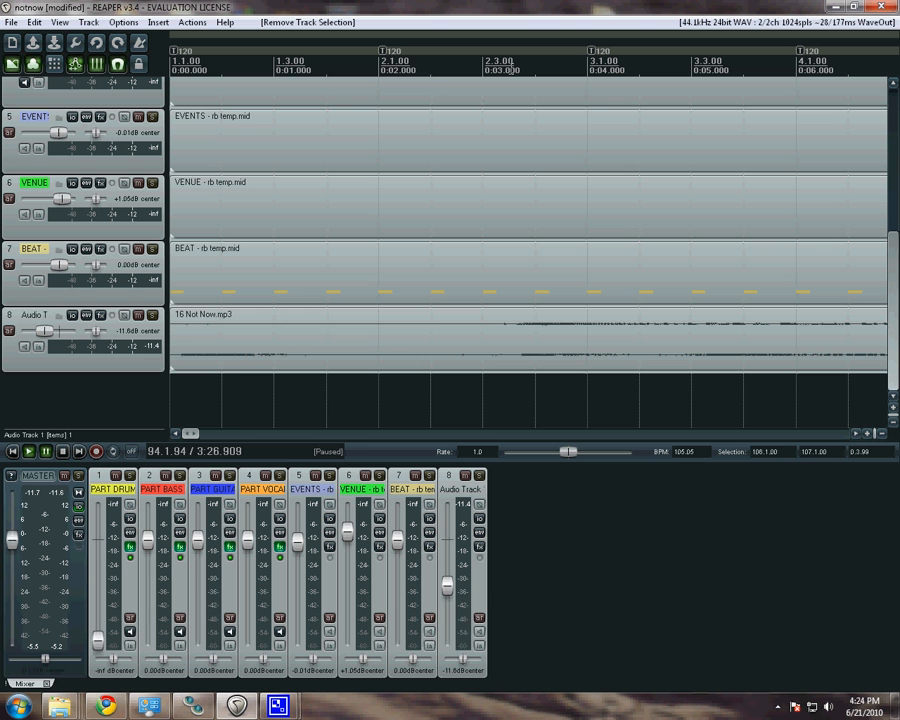
Play the song from near measure 2.3, lower the PART VOCALS track volume to -inf dB, and pause
click(510, 70)
key(space)
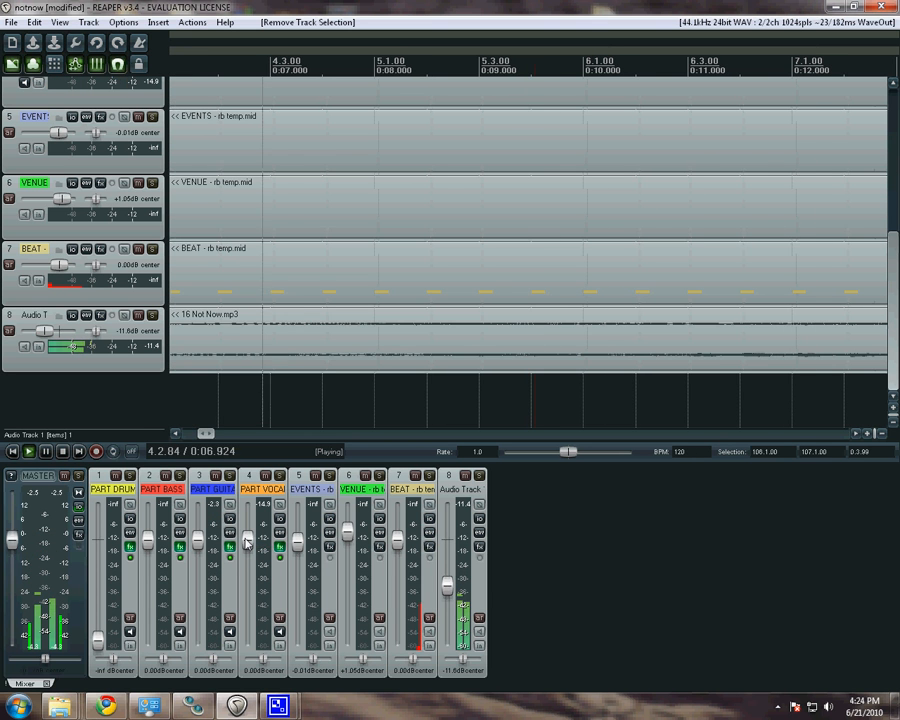
drag(247, 541, 248, 640)
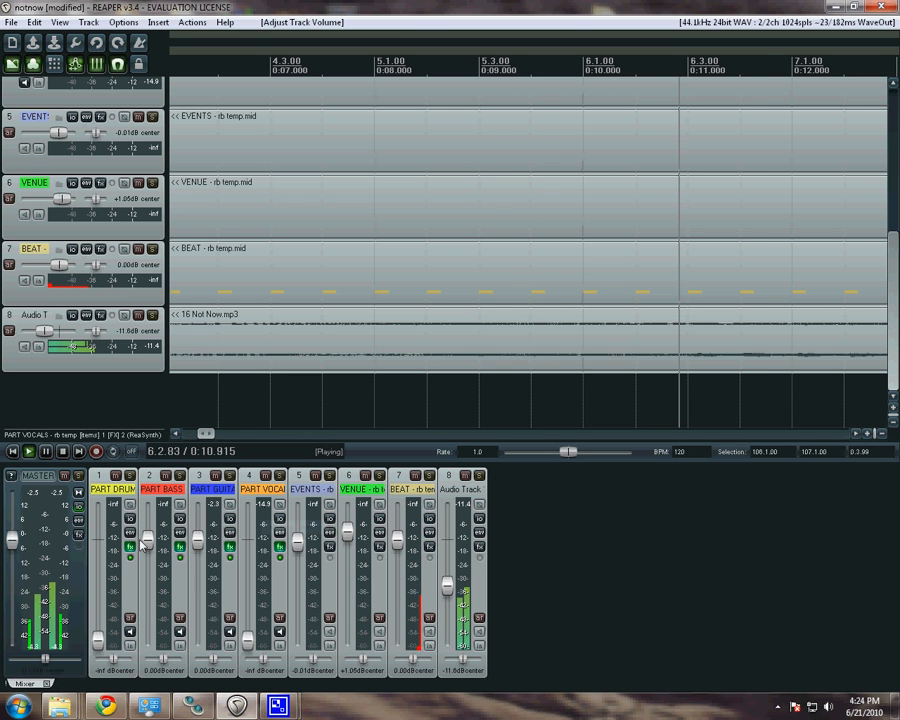
key(ctrl+space)
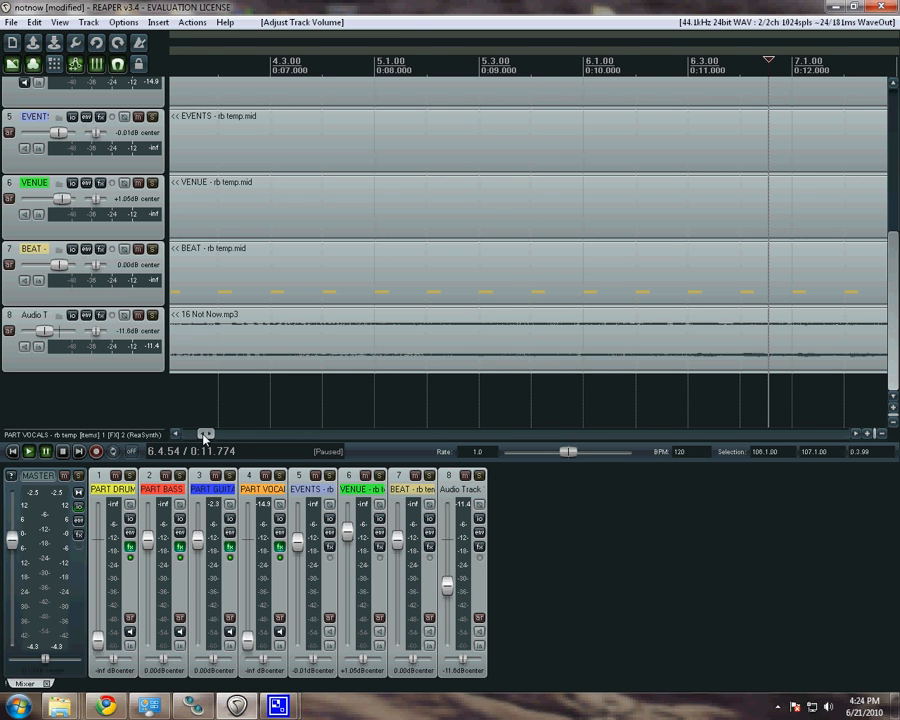
Examine all tracks around measures 15 to 18, where the first drum notes and the louder audio begin
drag(205, 437, 266, 440)
scroll(300, 299, up, 5)
scroll(300, 300, down, 3)
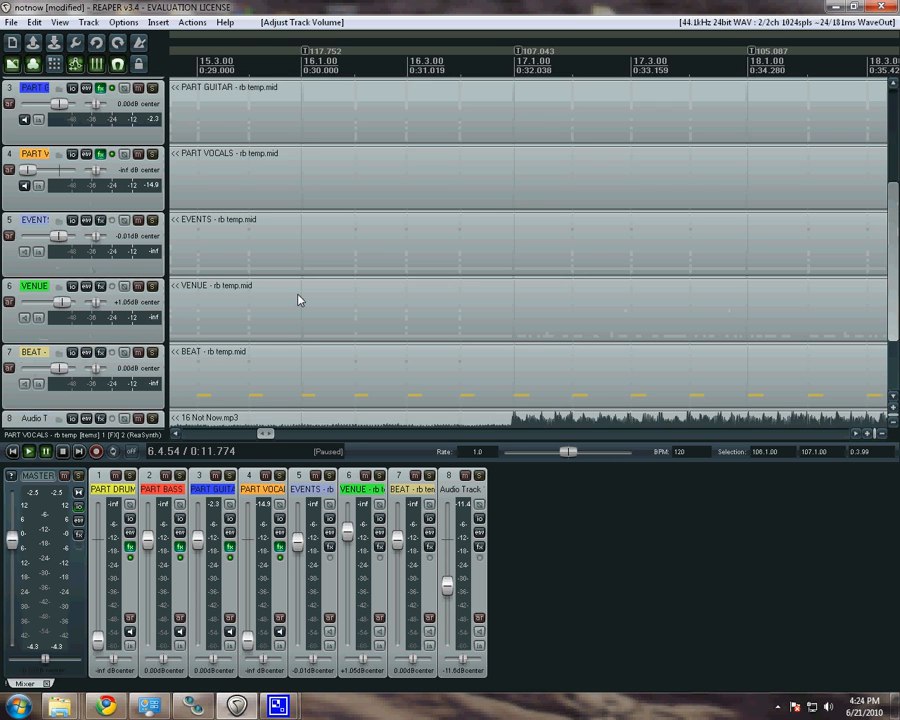
scroll(297, 299, up, 3)
scroll(297, 299, down, 5)
scroll(297, 299, up, 5)
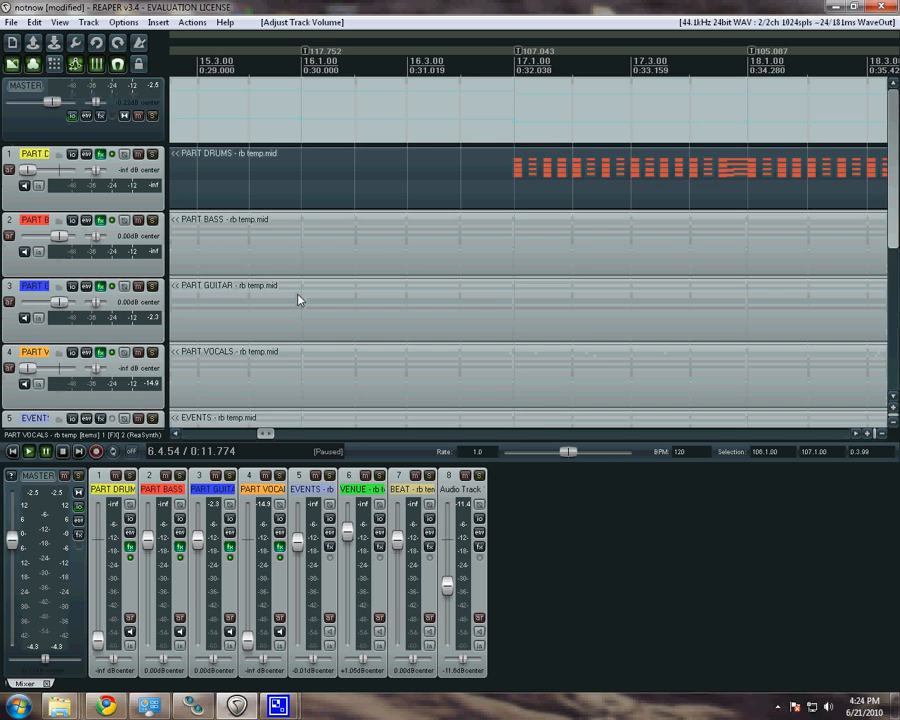
scroll(297, 299, down, 5)
scroll(297, 299, up, 5)
scroll(297, 299, down, 5)
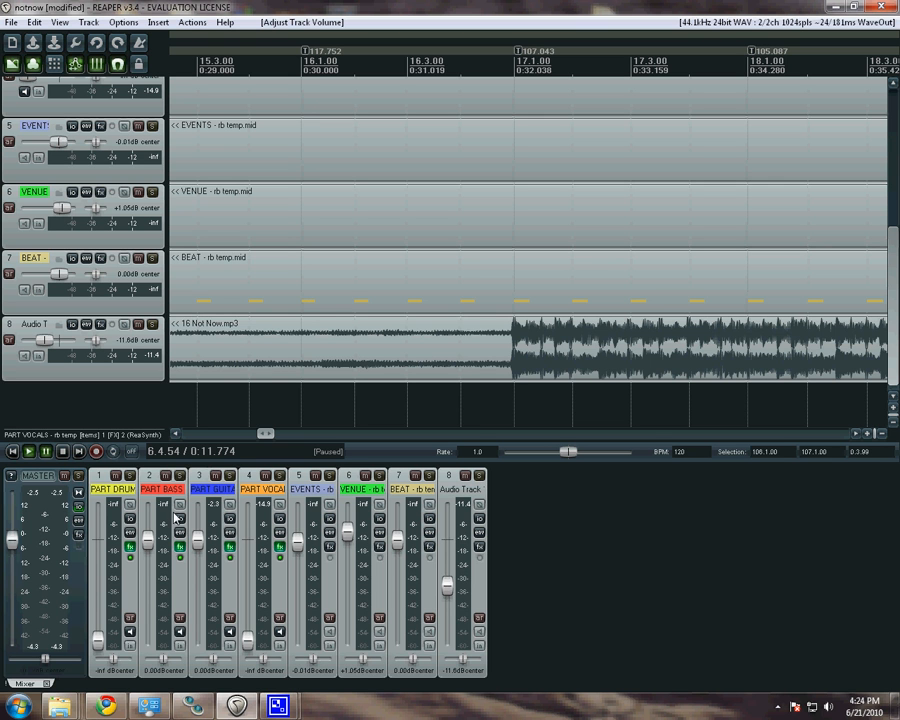
Open the PART DRUMS effects with the RBN preview and play the chart from measure 16, pausing after measure 18
click(130, 548)
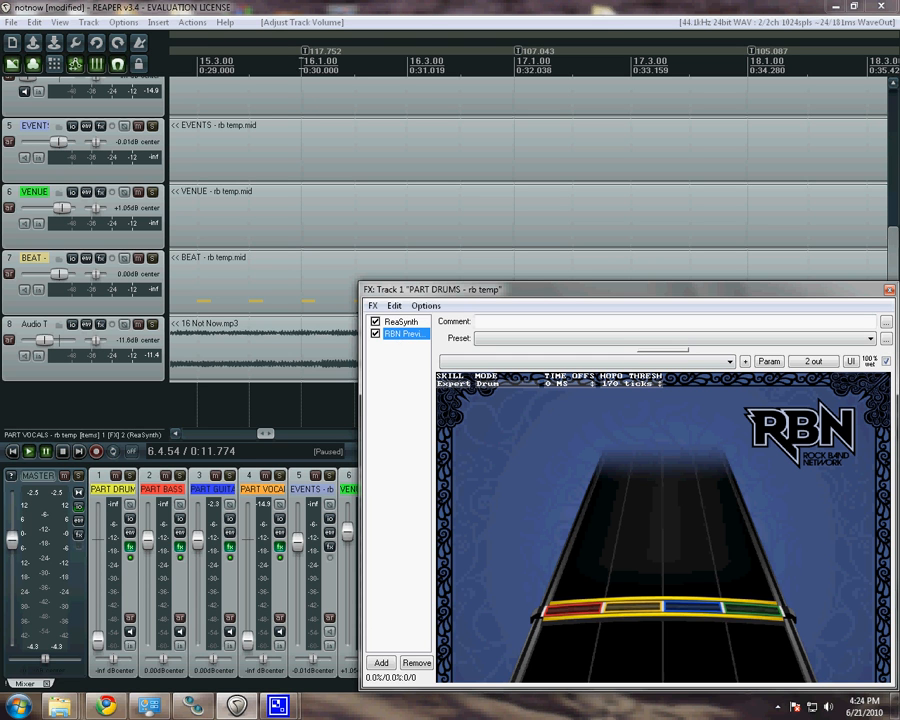
click(300, 72)
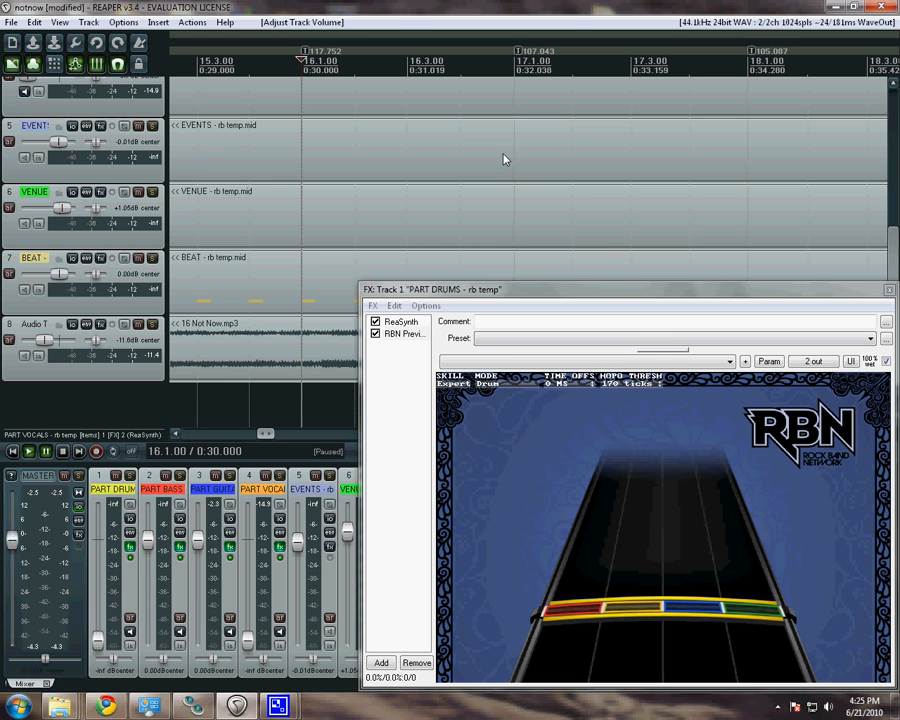
key(space)
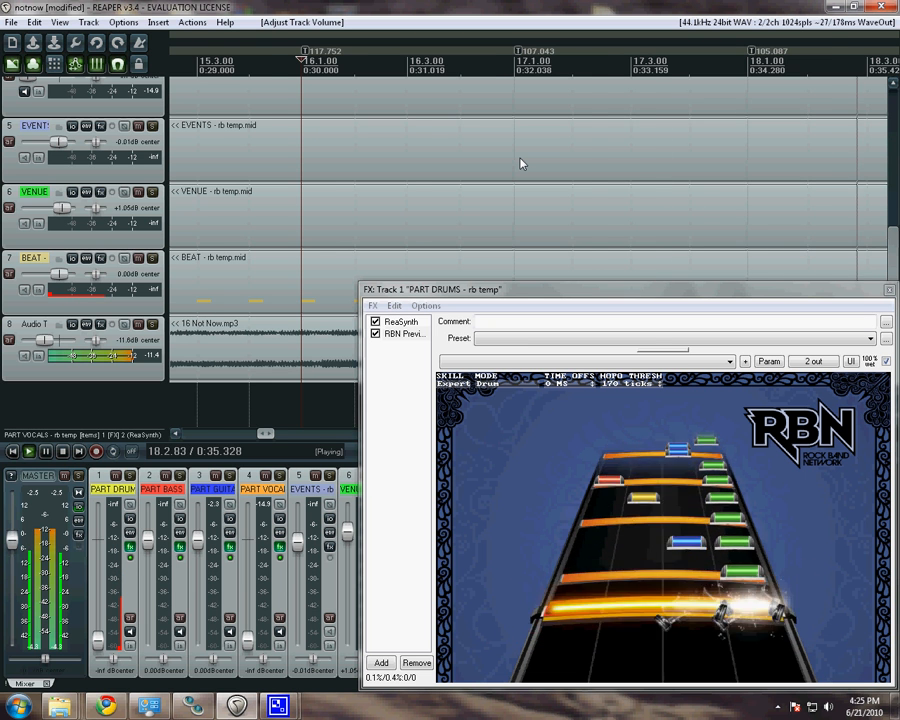
key(ctrl+space)
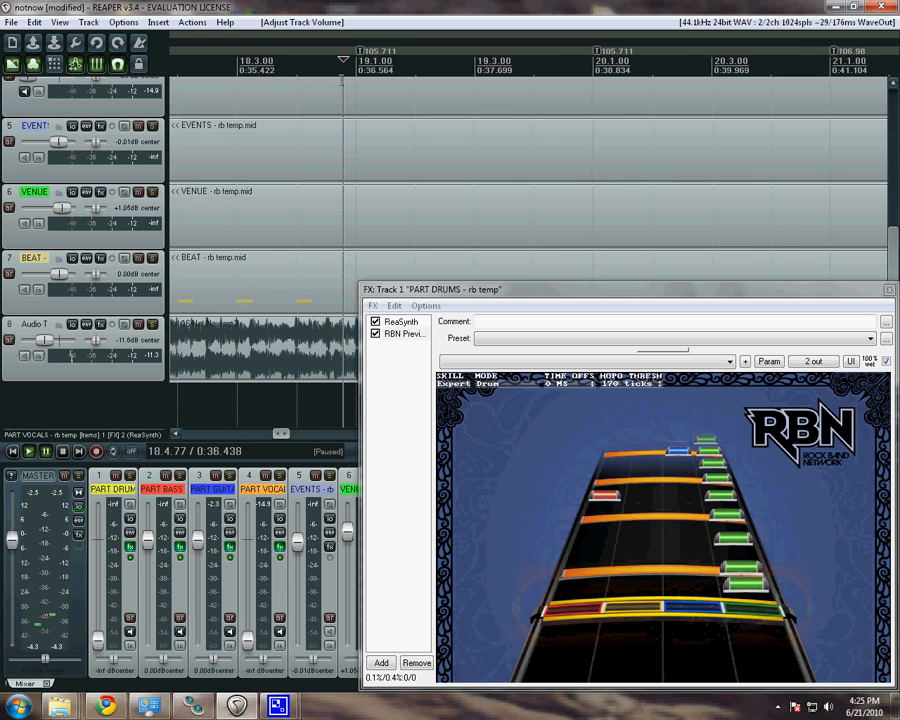
Return to measure 14.3, play with the drum synth audible, set the PART DRUMS volume to -4.70 dB, and pause
click(177, 434)
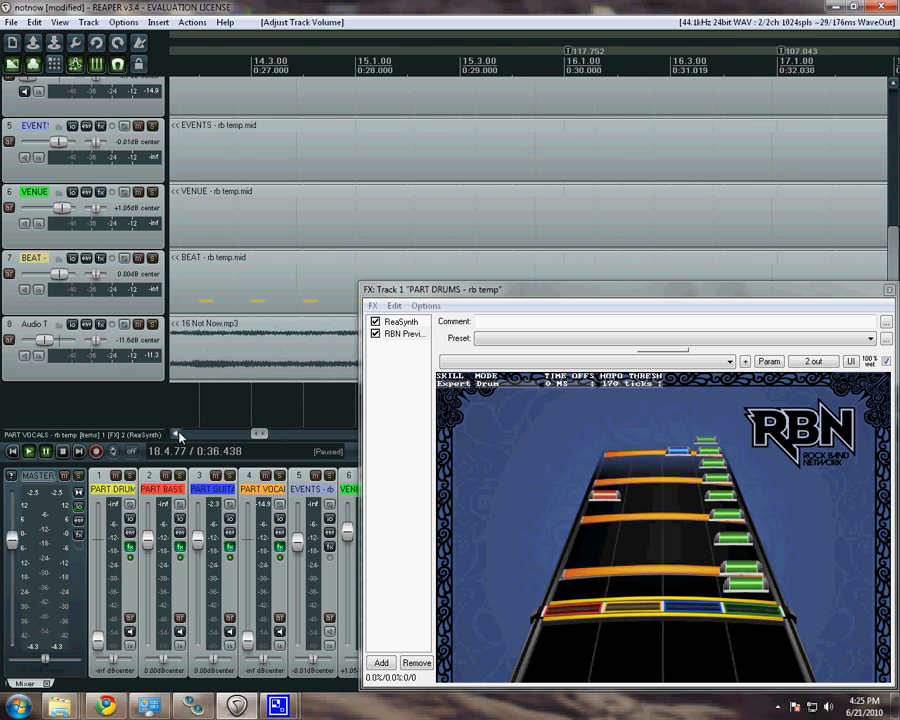
click(252, 63)
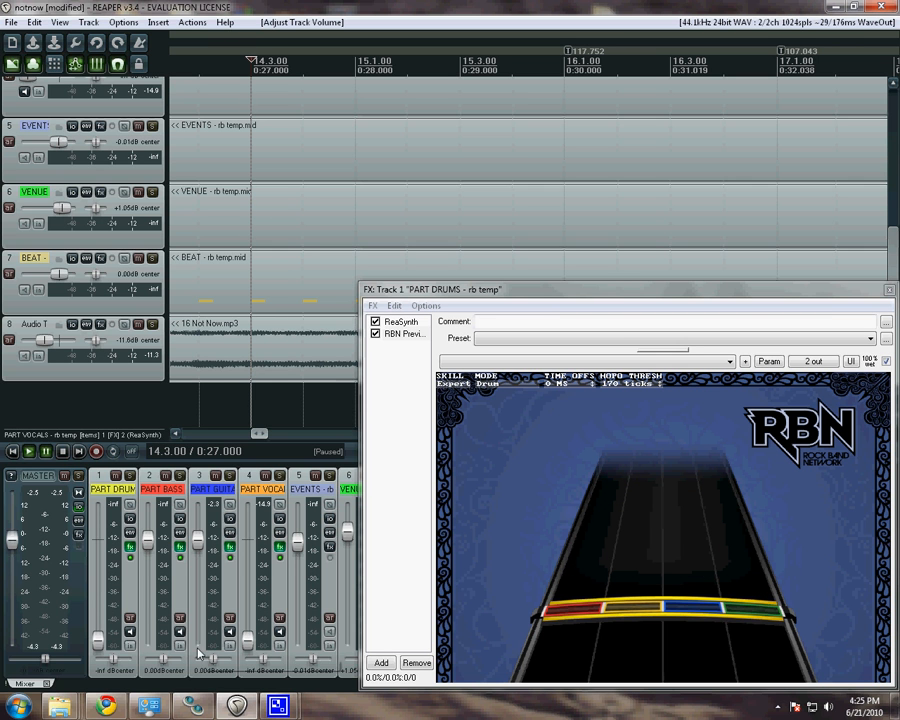
drag(100, 587, 100, 487)
click(402, 322)
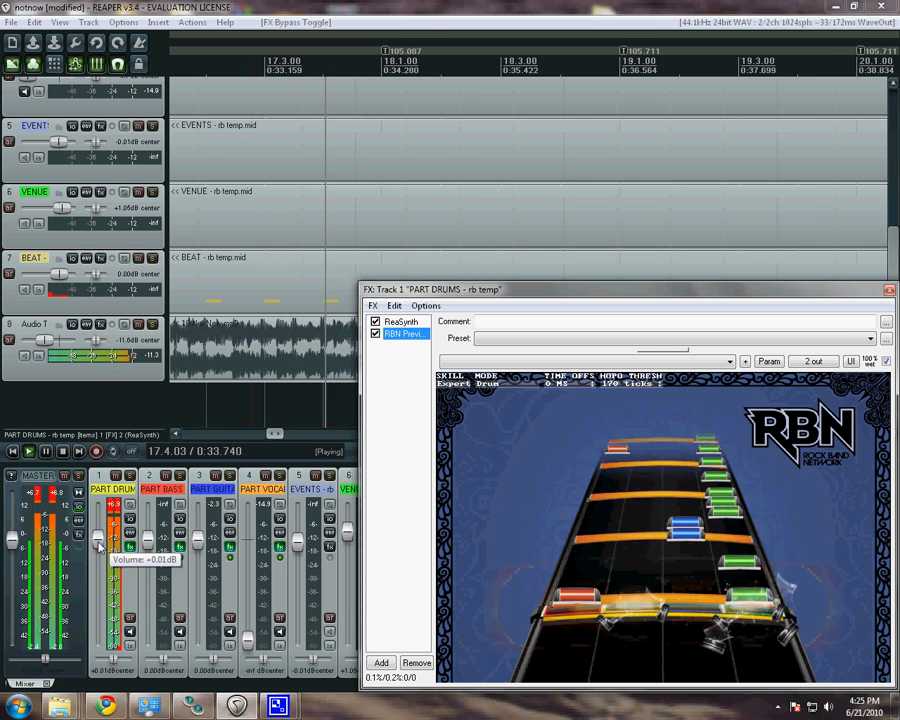
drag(98, 543, 97, 575)
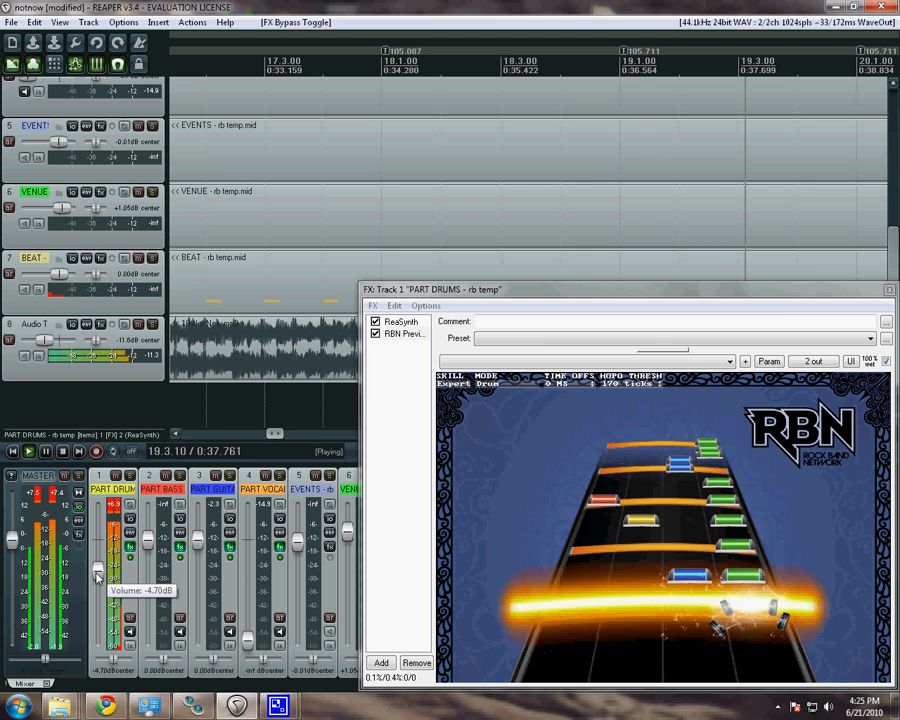
key(Return)
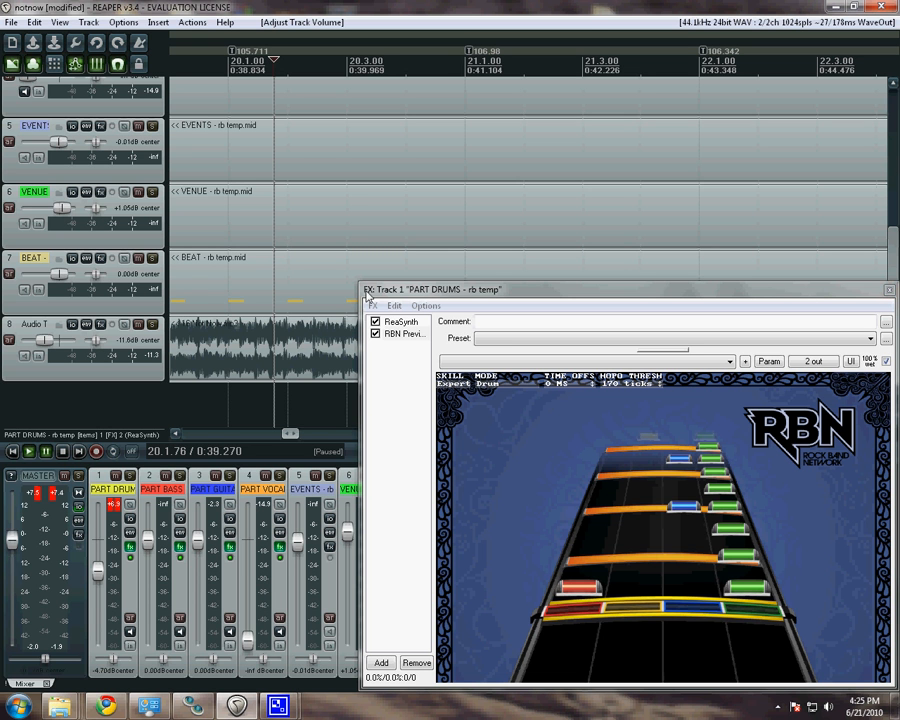
Shrink the PART DRUMS effects window to uncover the tracks, and briefly play the charted drums around measure 26
drag(356, 283, 490, 459)
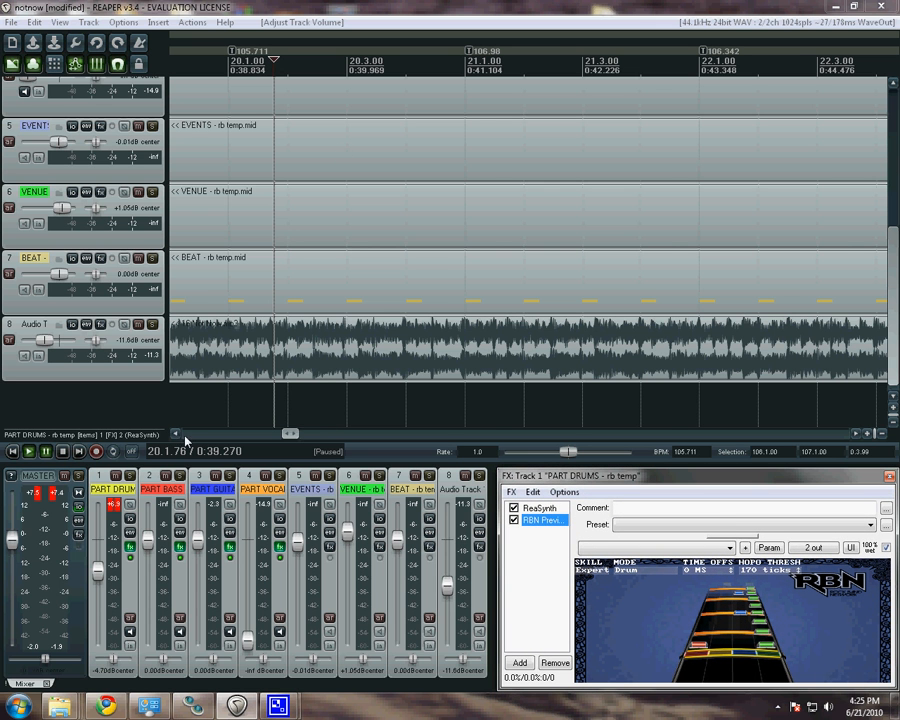
scroll(185, 440, left, 10)
scroll(450, 182, up, 5)
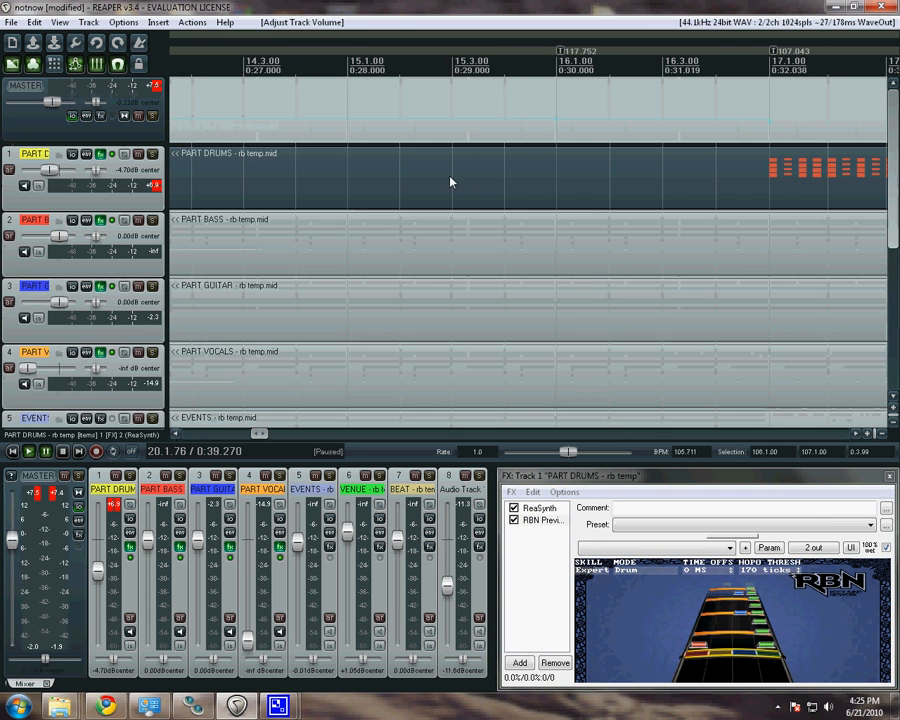
drag(259, 437, 328, 436)
click(284, 76)
key(space)
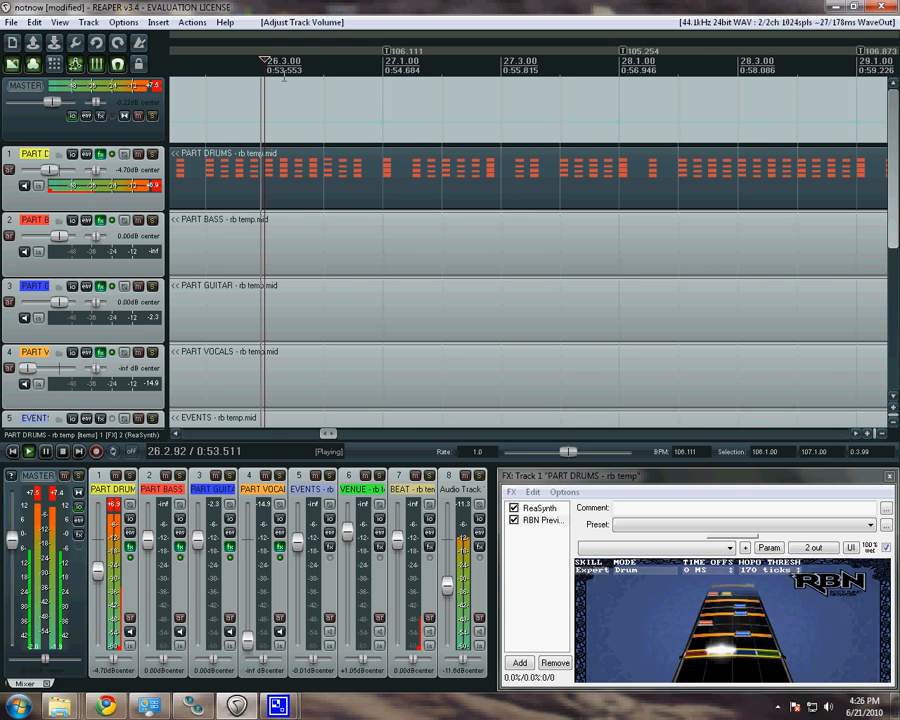
key(space)
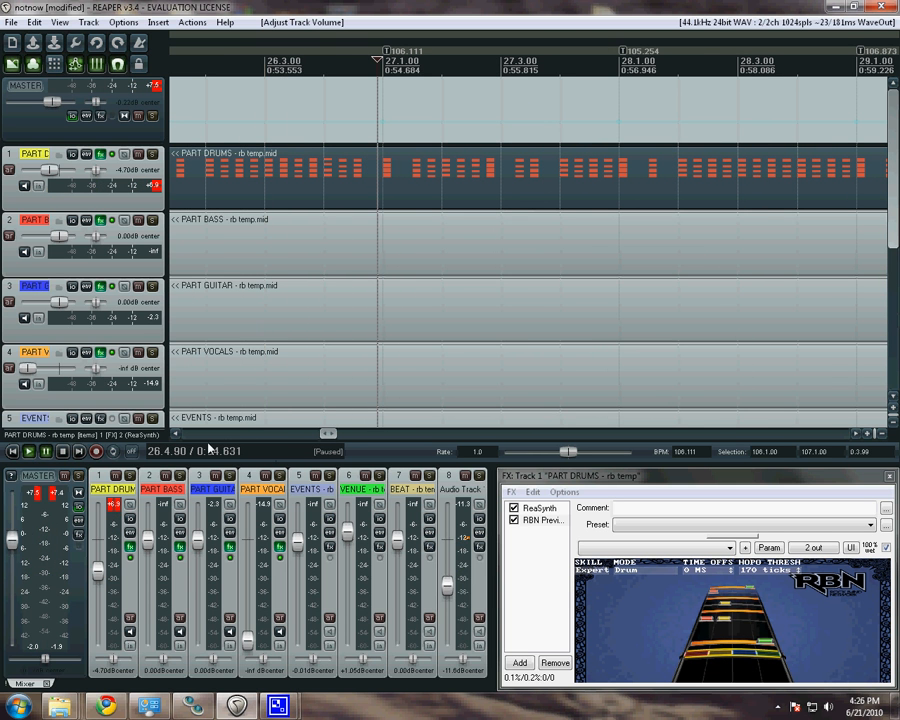
Open the PART DRUMS item in the MIDI editor, place the cursor at measure 25, and check the lower difficulty notes
click(176, 434)
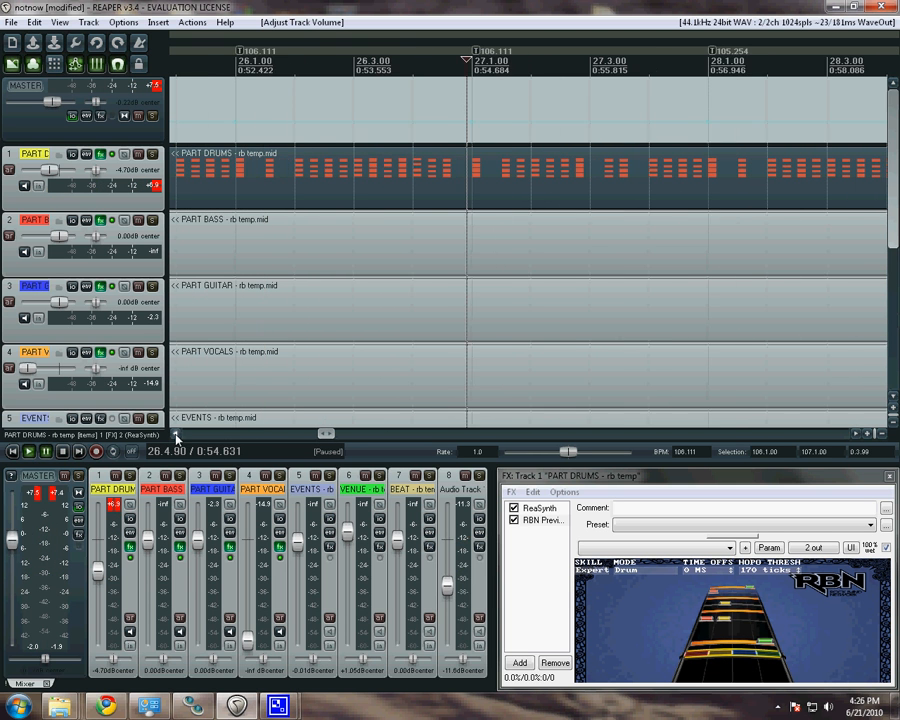
double_click(204, 178)
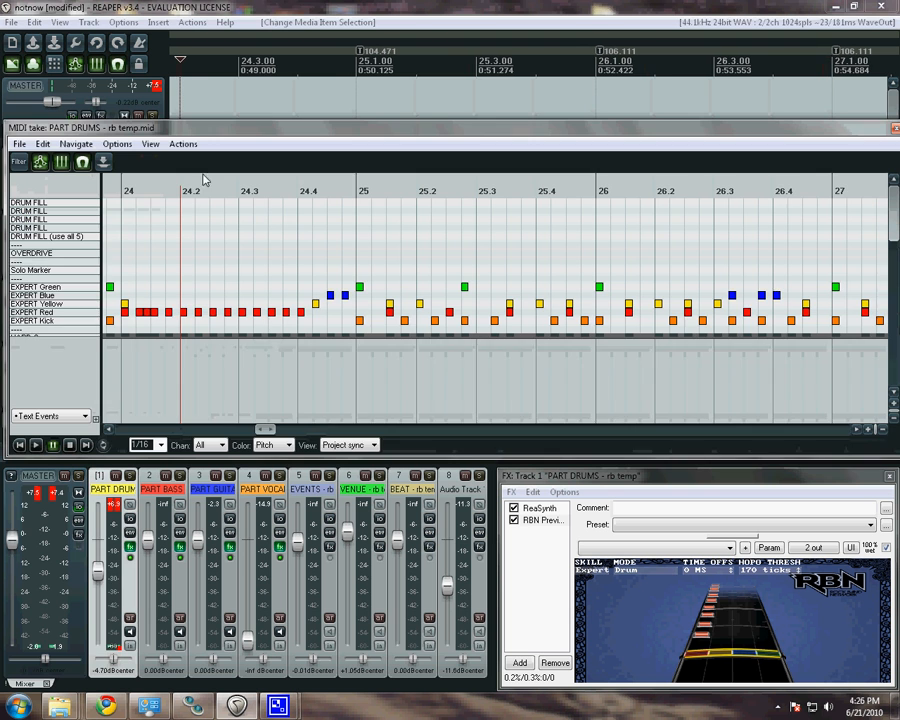
click(110, 430)
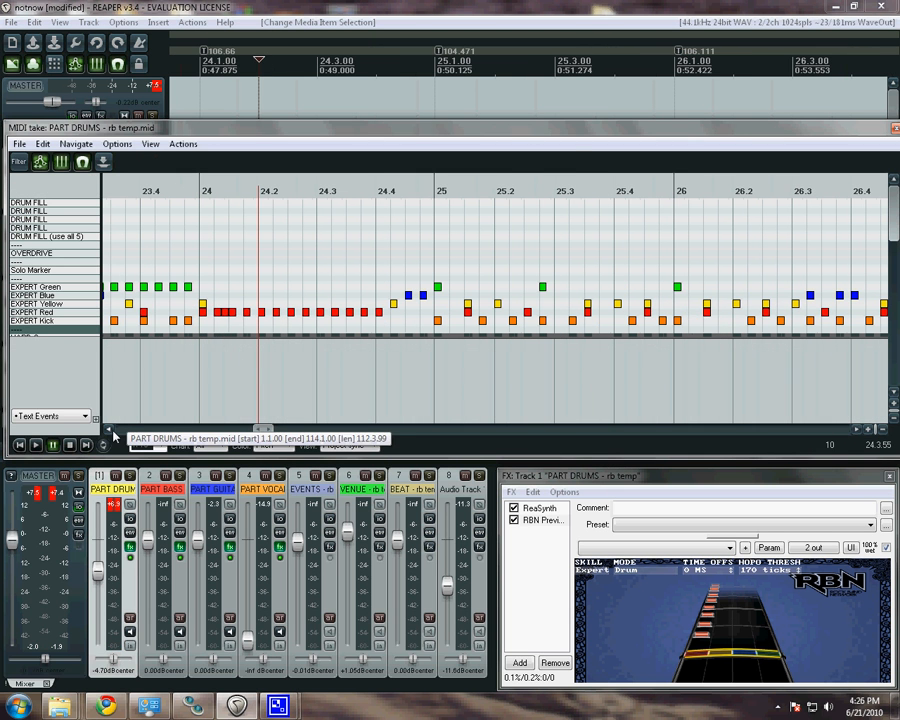
click(436, 192)
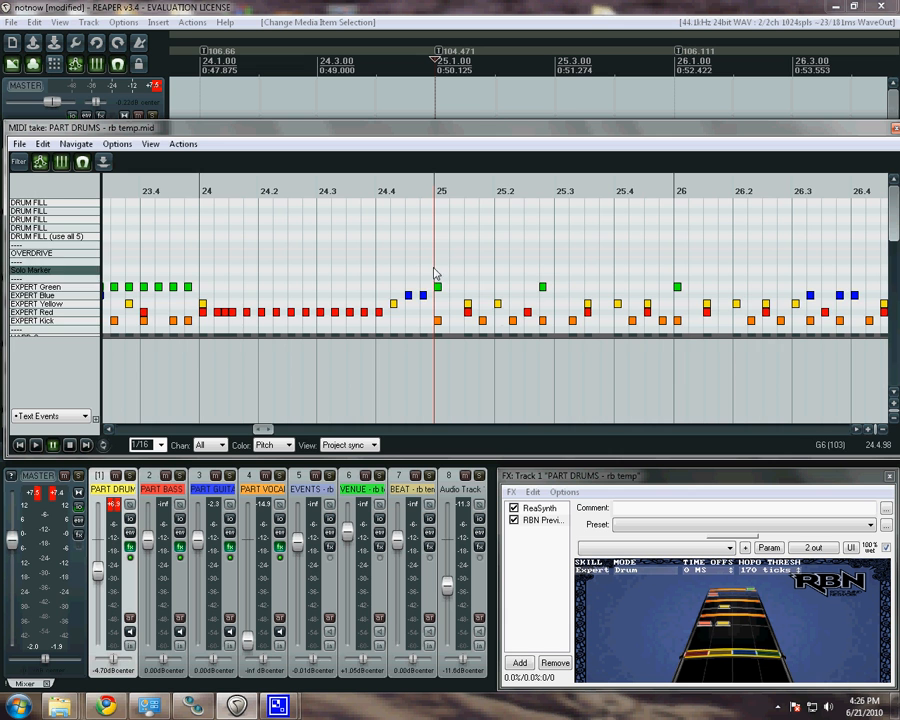
scroll(628, 350, down, 8)
scroll(630, 180, up, 7)
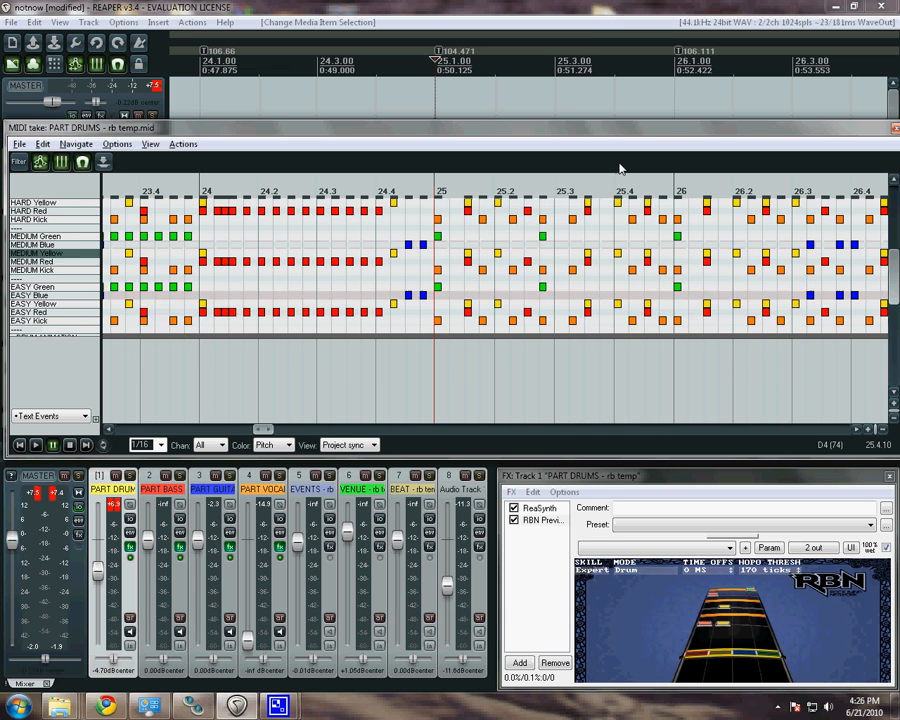
Delete the Expert drum notes from measure 25 through the end of measure 32, and return to measure 25
drag(668, 241, 567, 296)
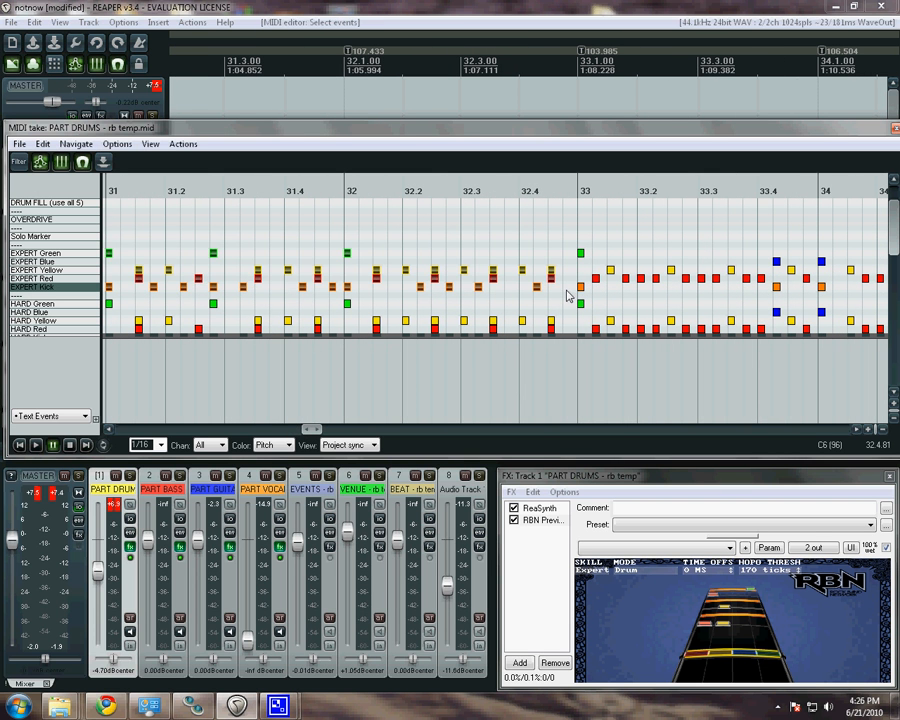
key(Delete)
click(110, 431)
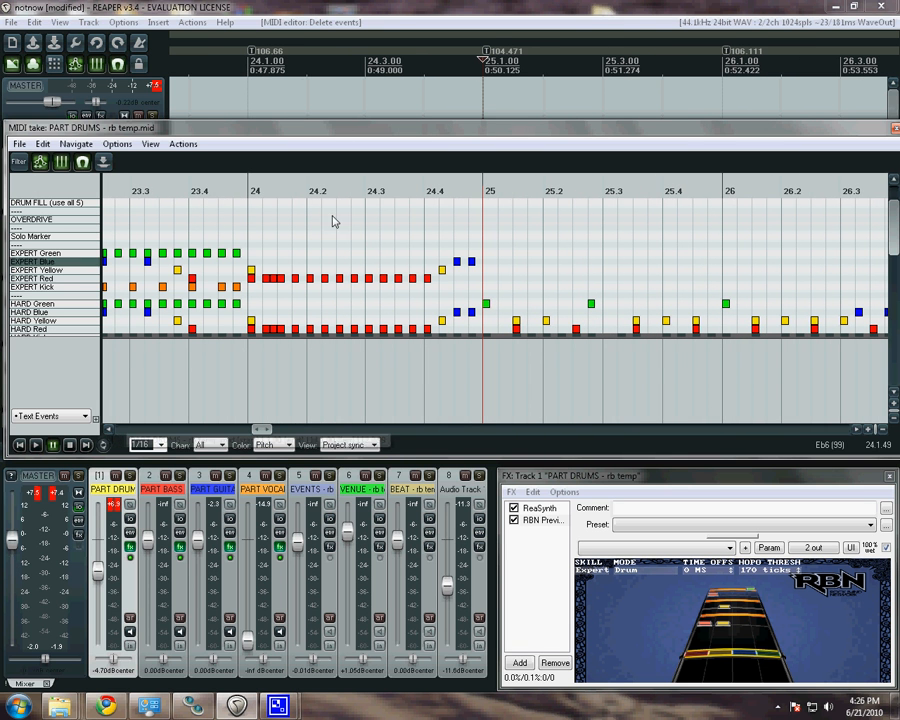
Listen to the passage leading into measure 25 and insert Expert Green and Expert Kick notes at its start
click(408, 196)
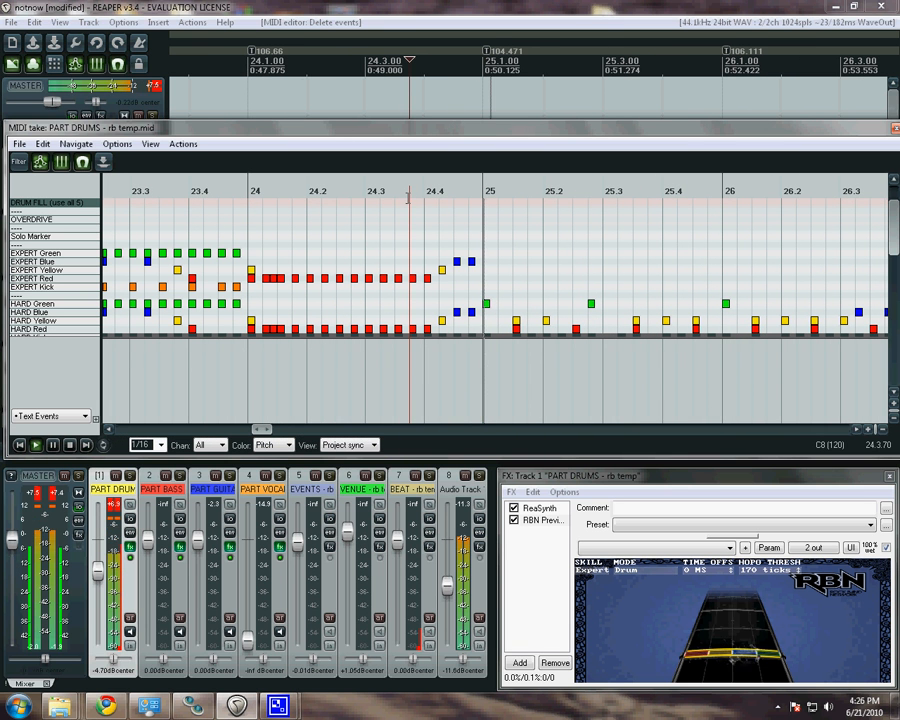
key(Return)
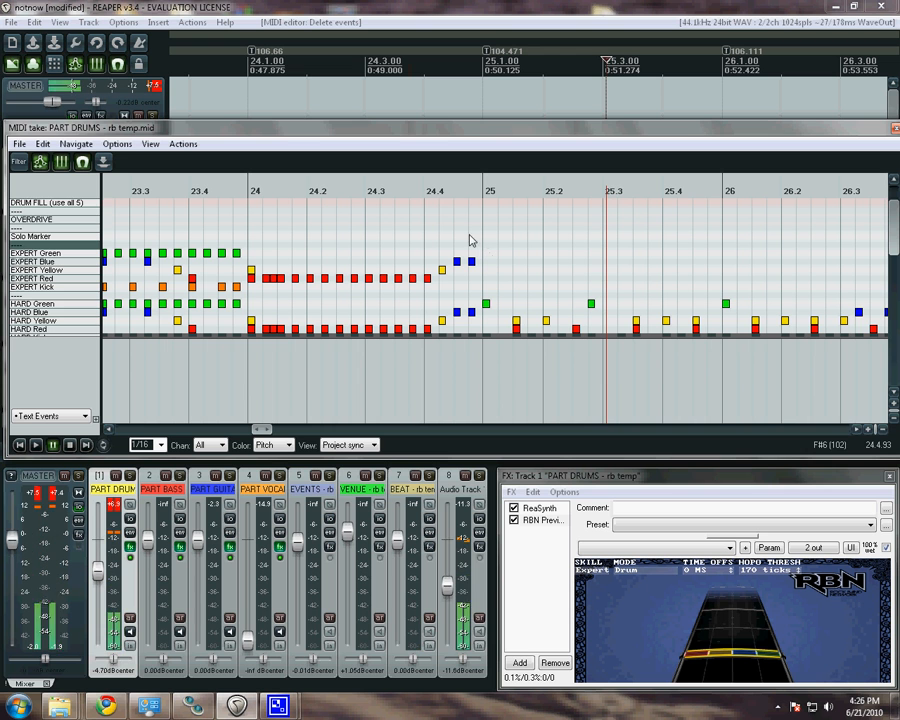
click(424, 190)
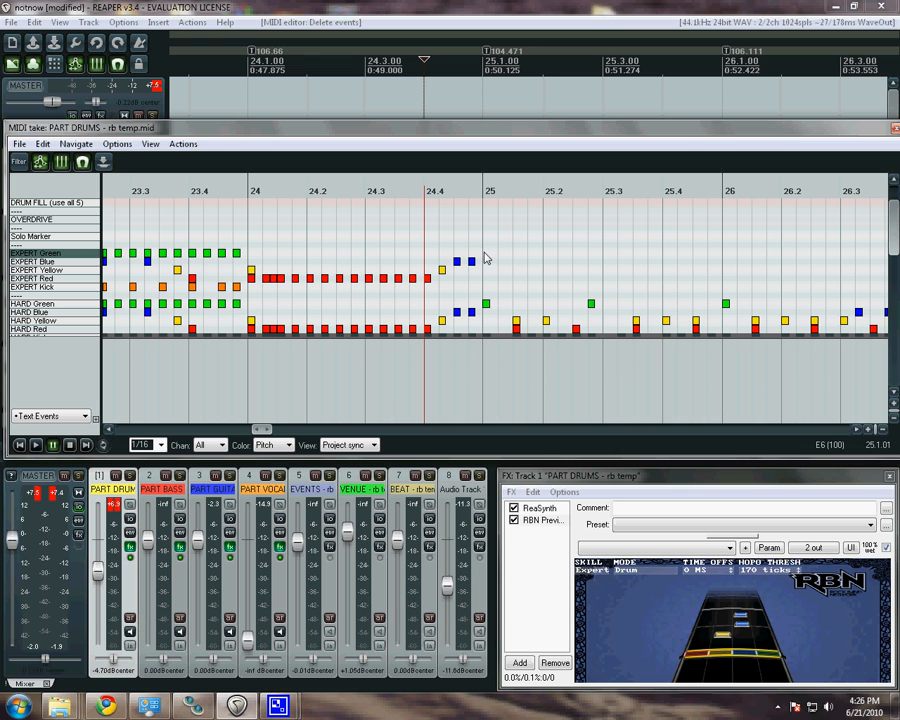
click(484, 253)
click(485, 288)
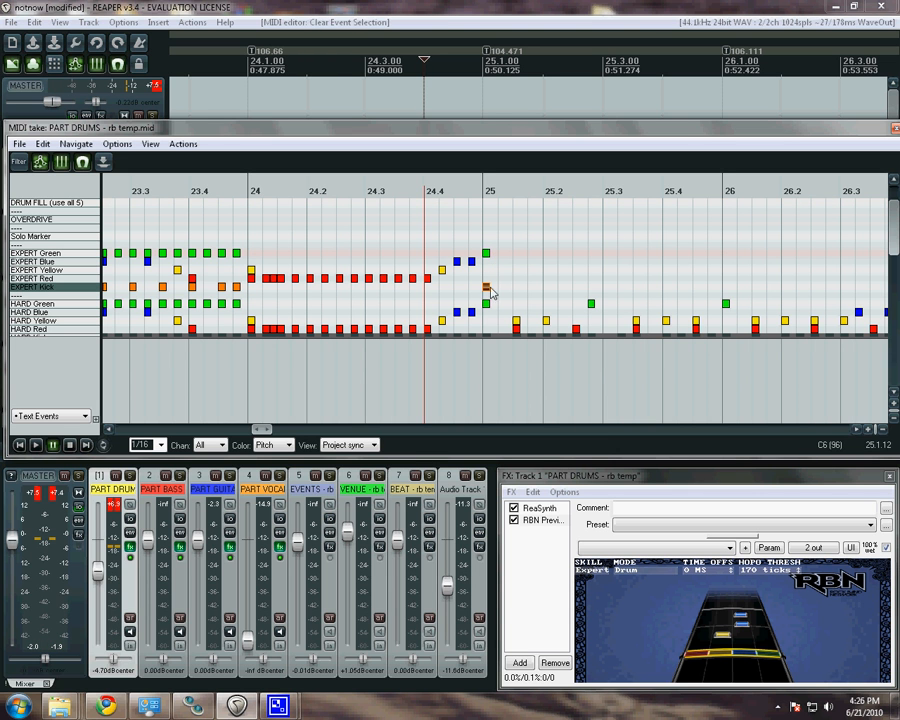
Set the PART DRUMS volume to -inf dB and replay the passage from measure 24 into measure 25 against the audio
click(357, 196)
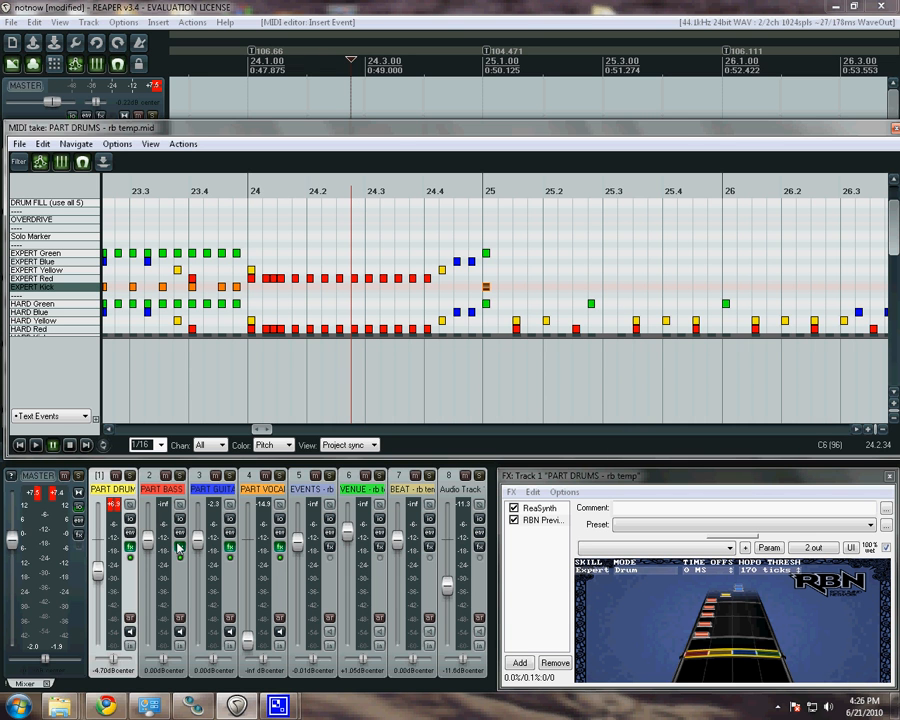
drag(97, 573, 98, 645)
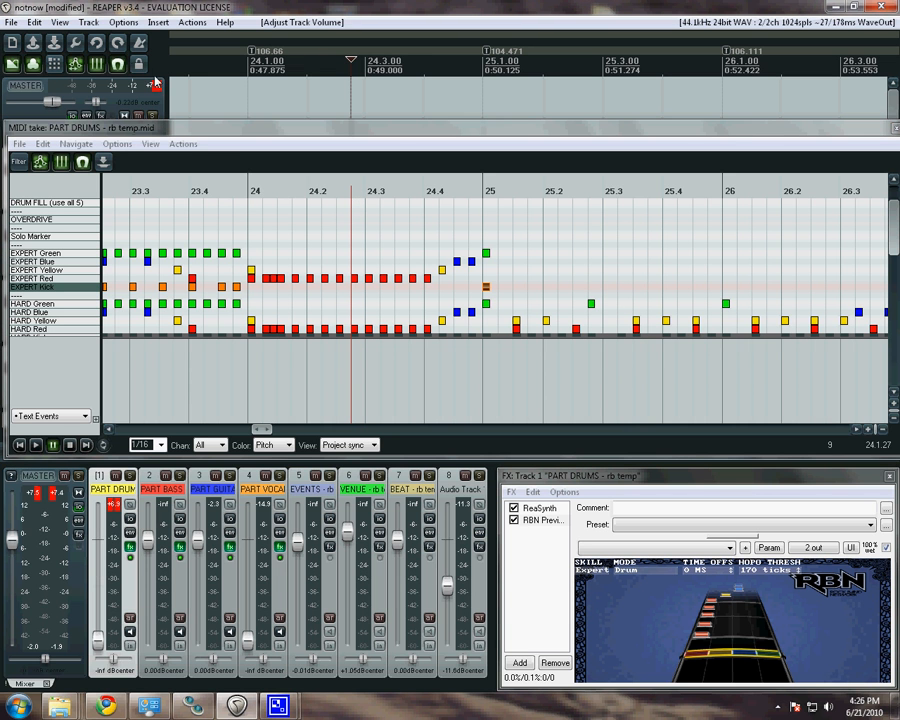
key(space)
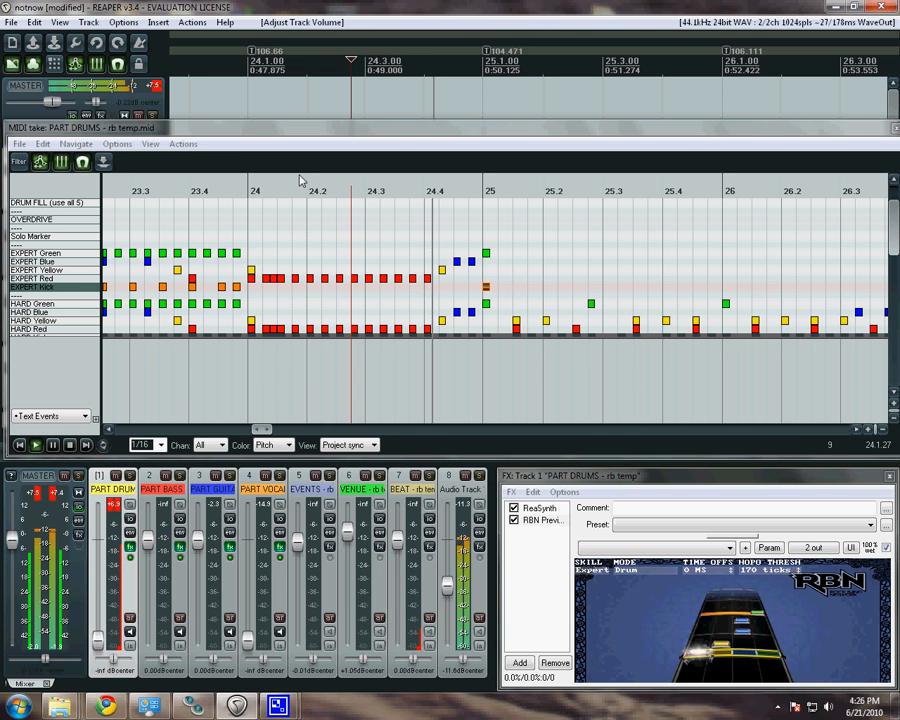
key(space)
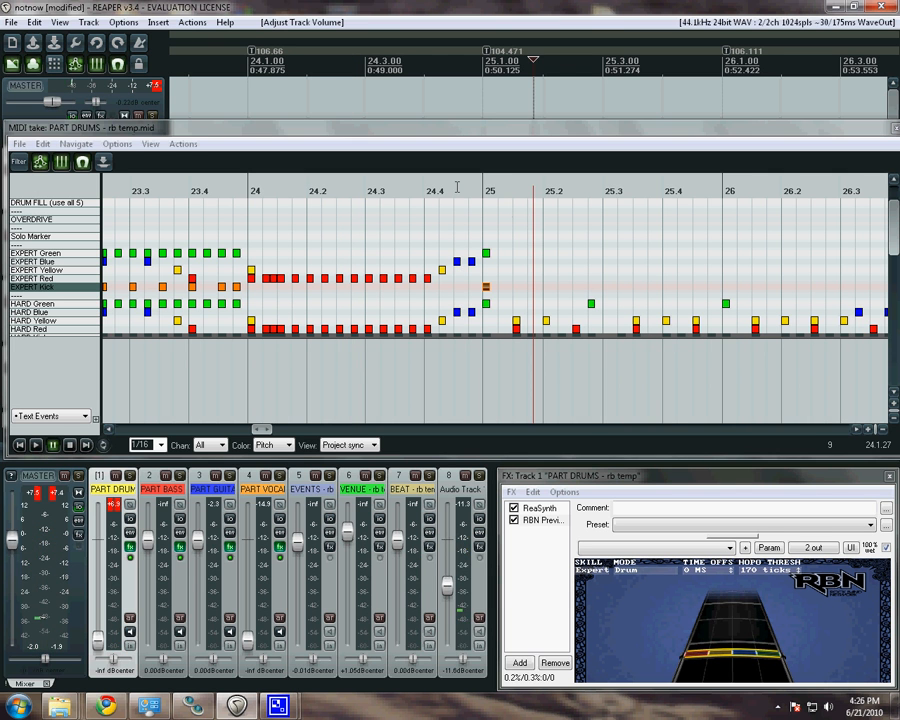
click(453, 188)
key(space)
key(space)
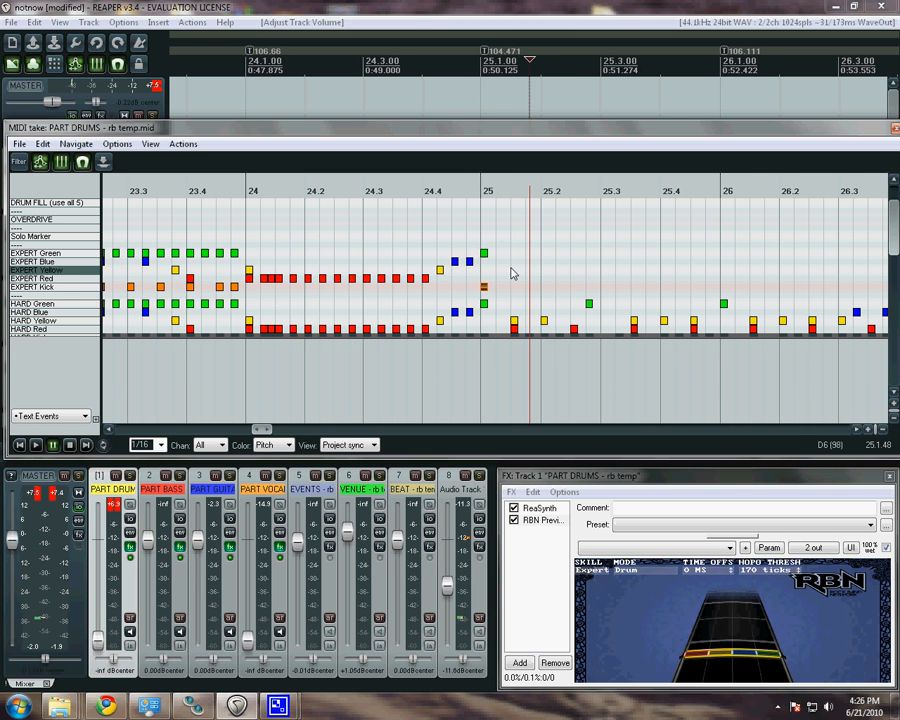
double_click(512, 270)
double_click(513, 279)
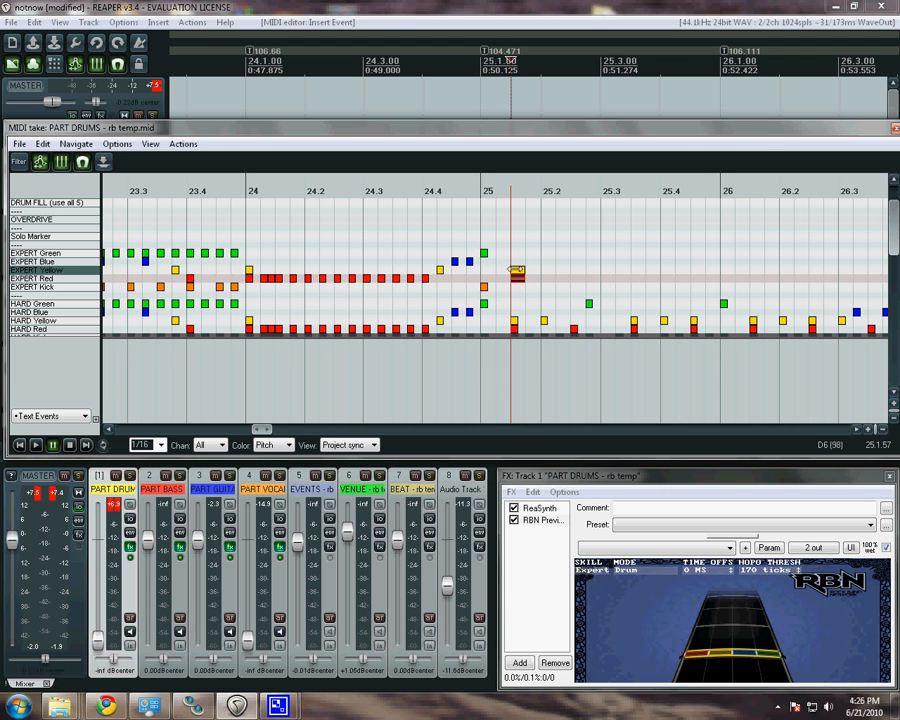
double_click(515, 271)
double_click(516, 279)
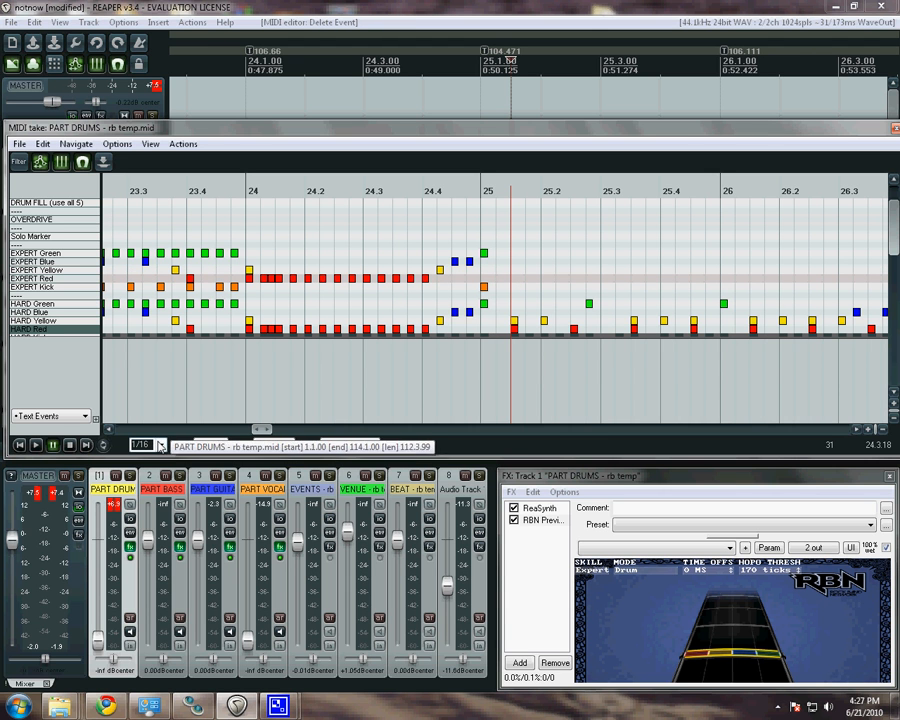
Set the note grid to 1/32, replay into measure 25, and insert Expert Yellow and Red notes halfway between beats 25.1 and 25.2
click(159, 446)
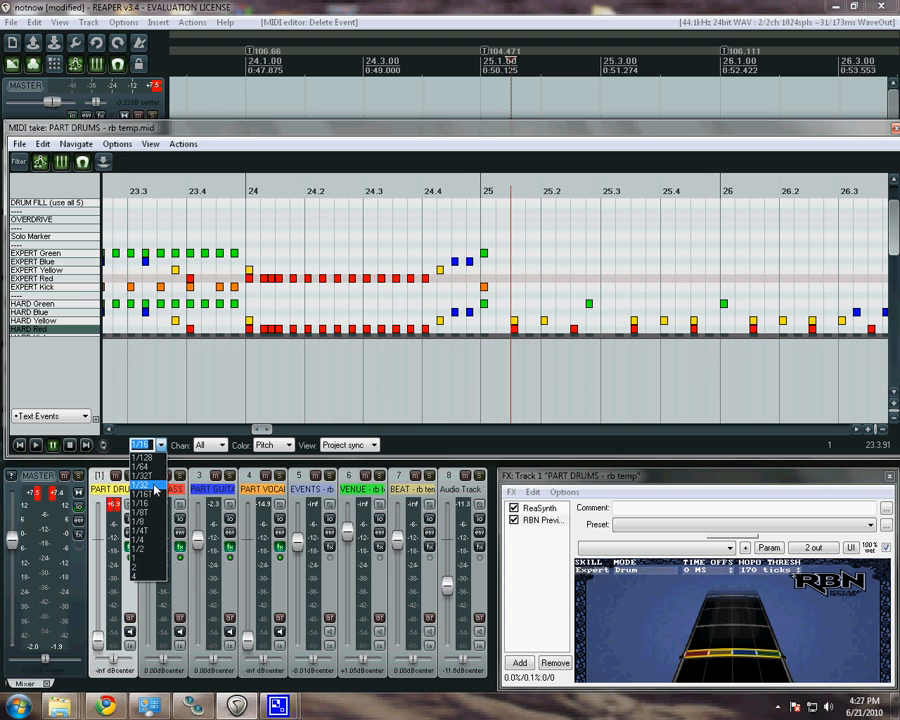
click(154, 486)
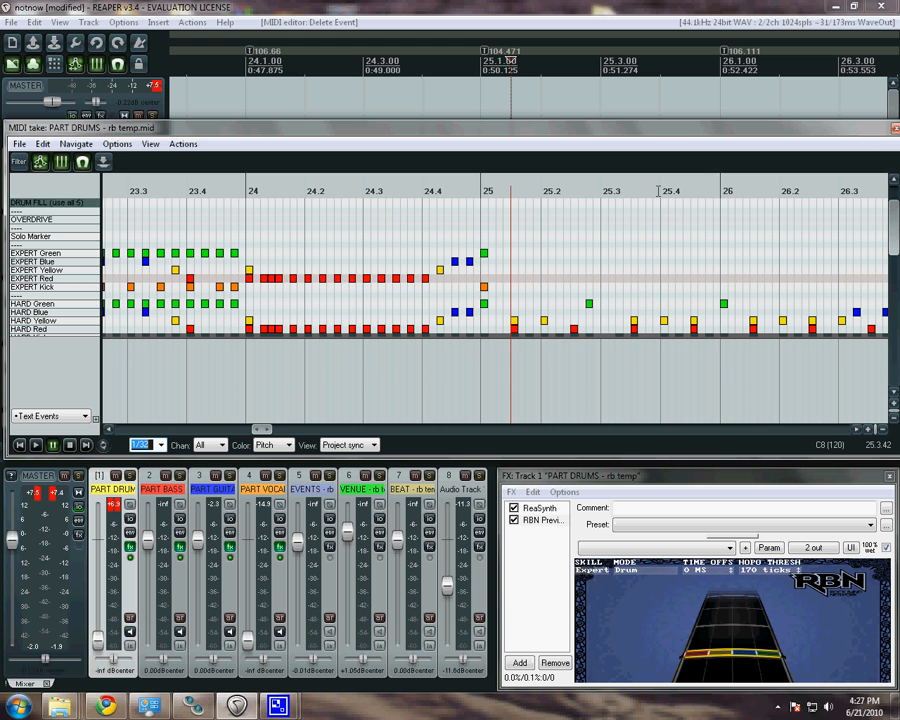
click(453, 196)
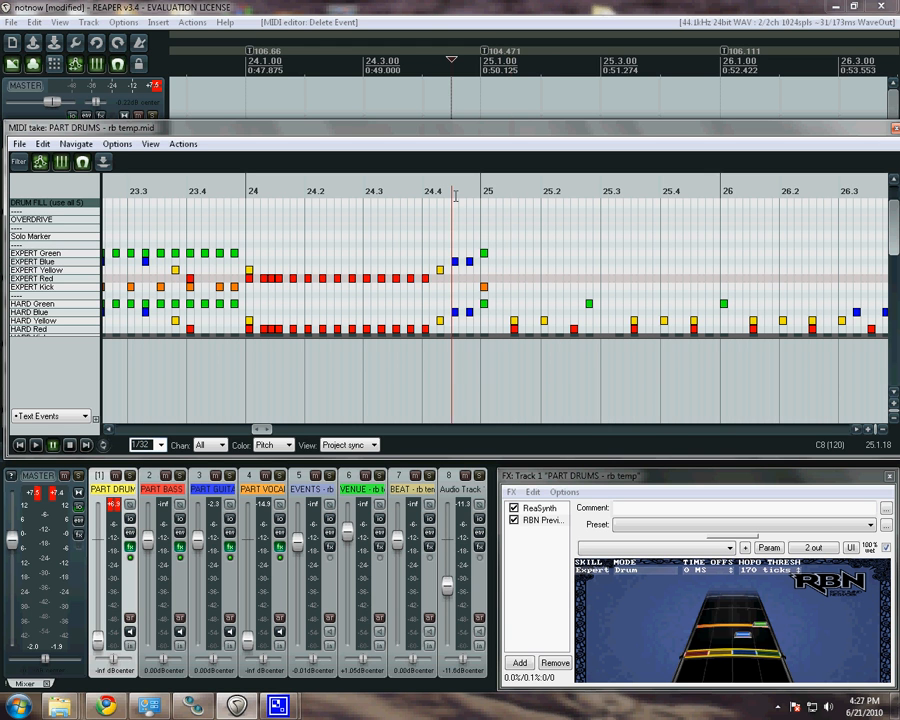
key(space)
key(space)
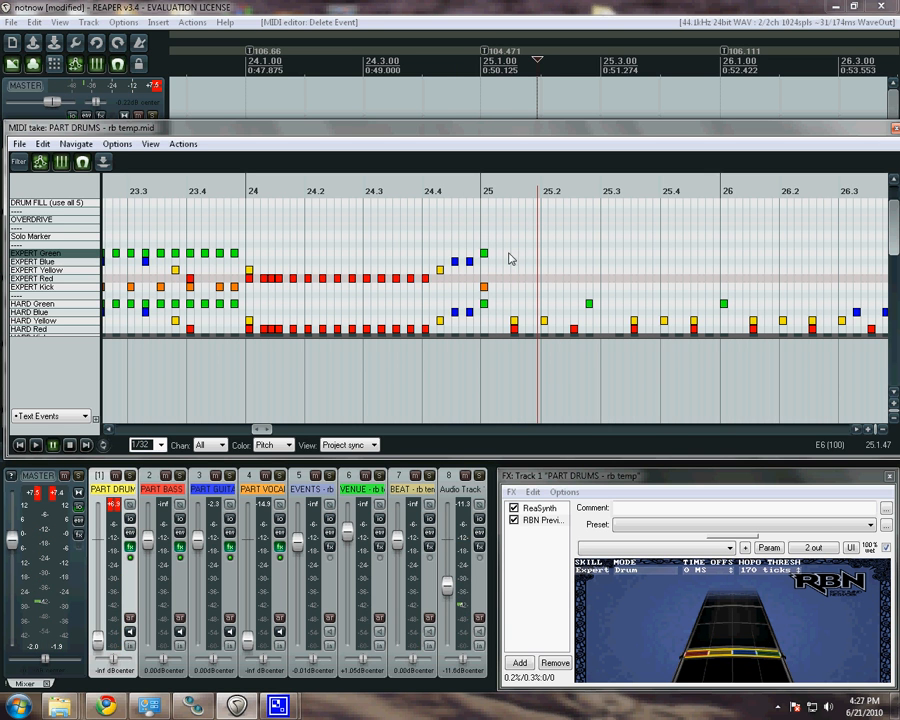
click(514, 270)
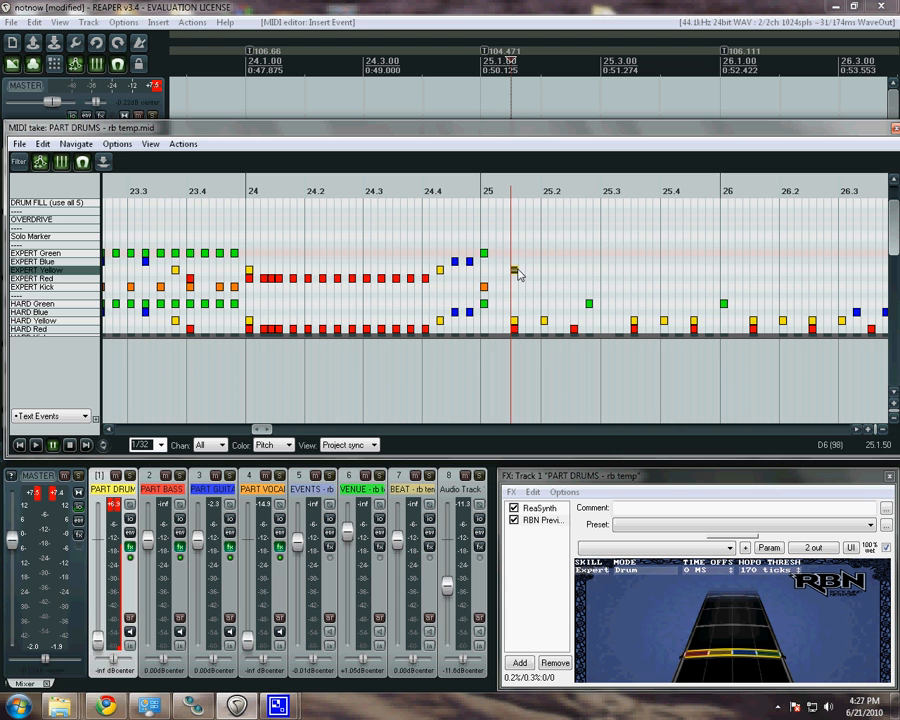
click(515, 279)
Replay from measure 24, then place Expert Kicks on beats 25.2 and 25.3, a Yellow between them, and a Yellow-Red pair halfway to 25.4
click(350, 192)
key(space)
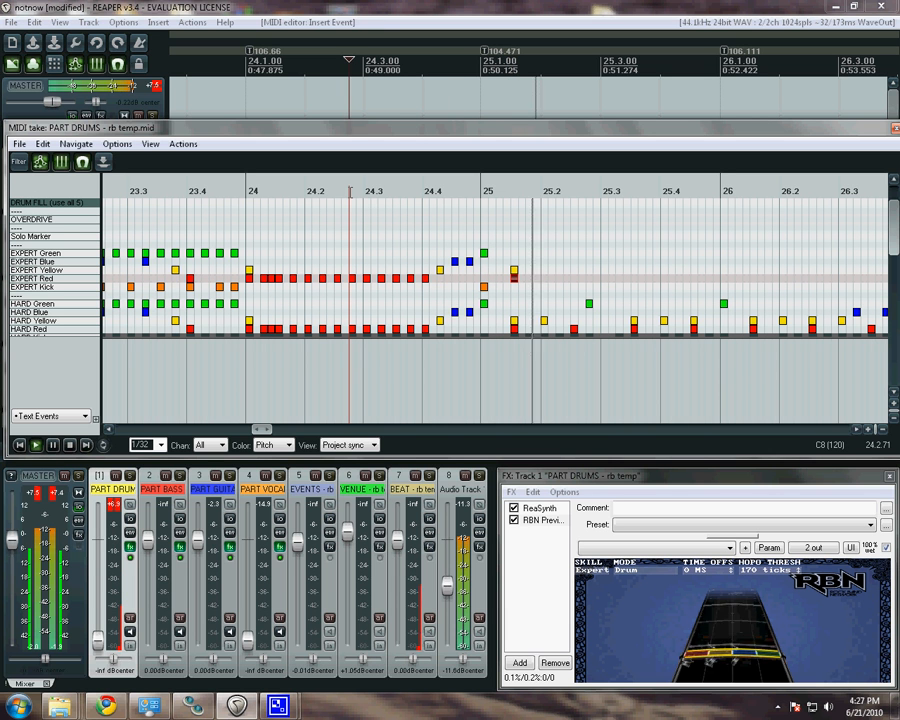
key(space)
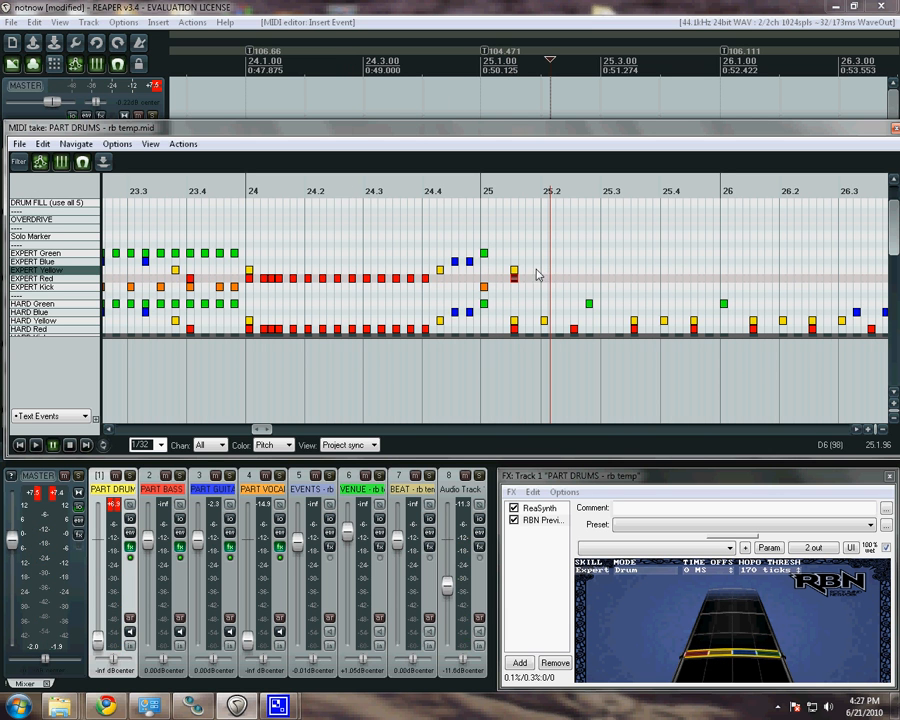
click(547, 278)
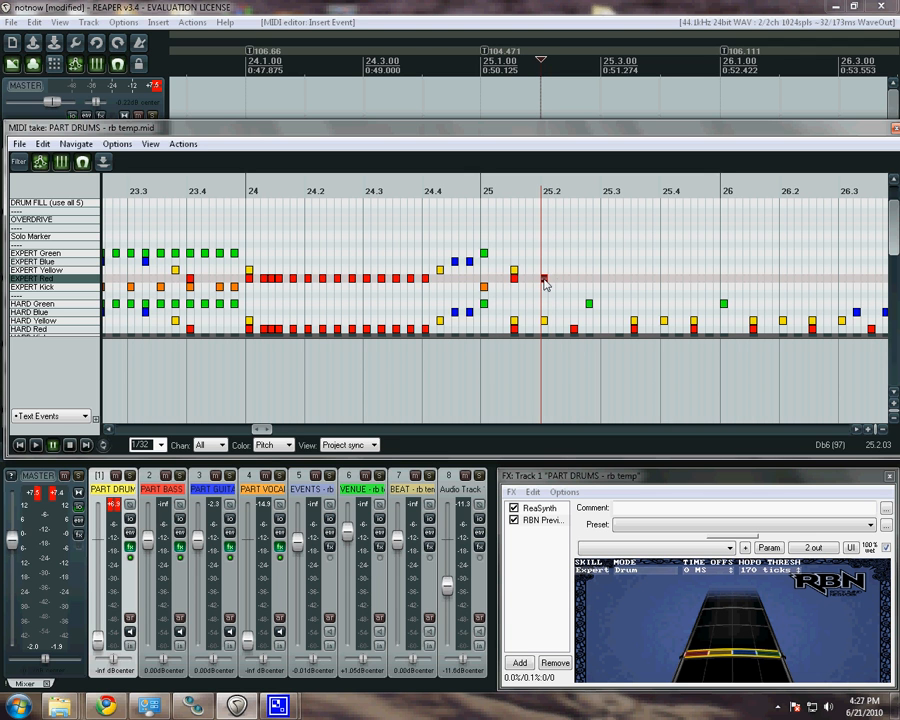
drag(544, 282, 553, 290)
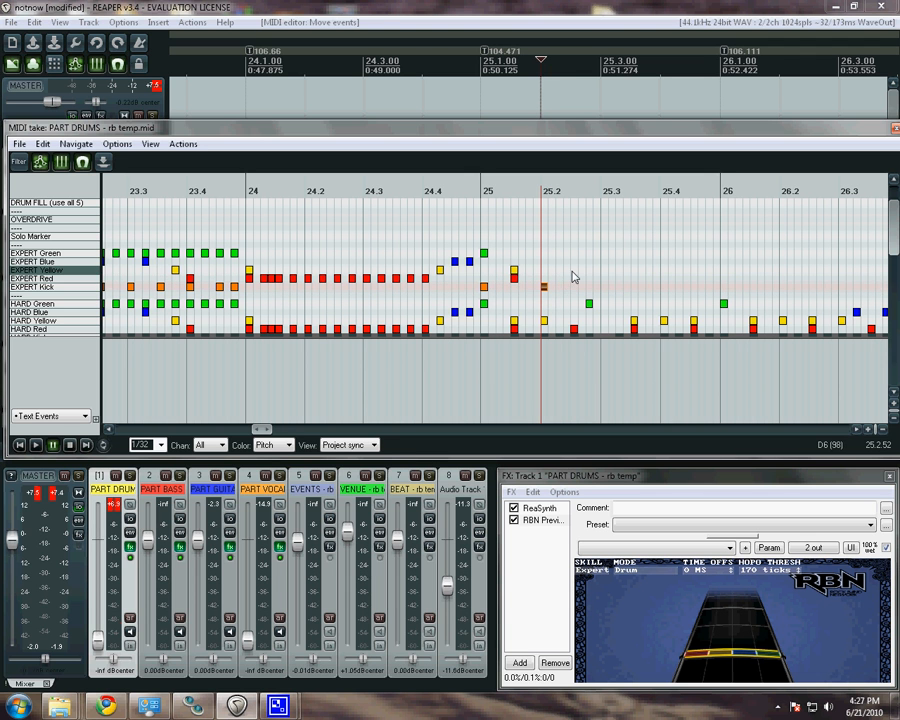
click(574, 270)
click(604, 287)
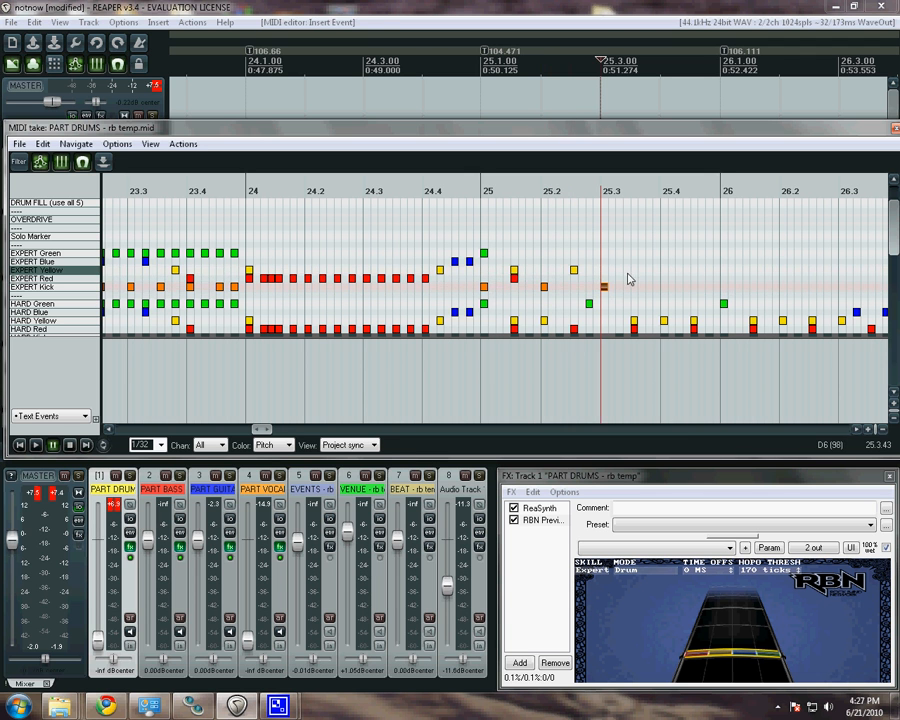
click(634, 270)
click(634, 262)
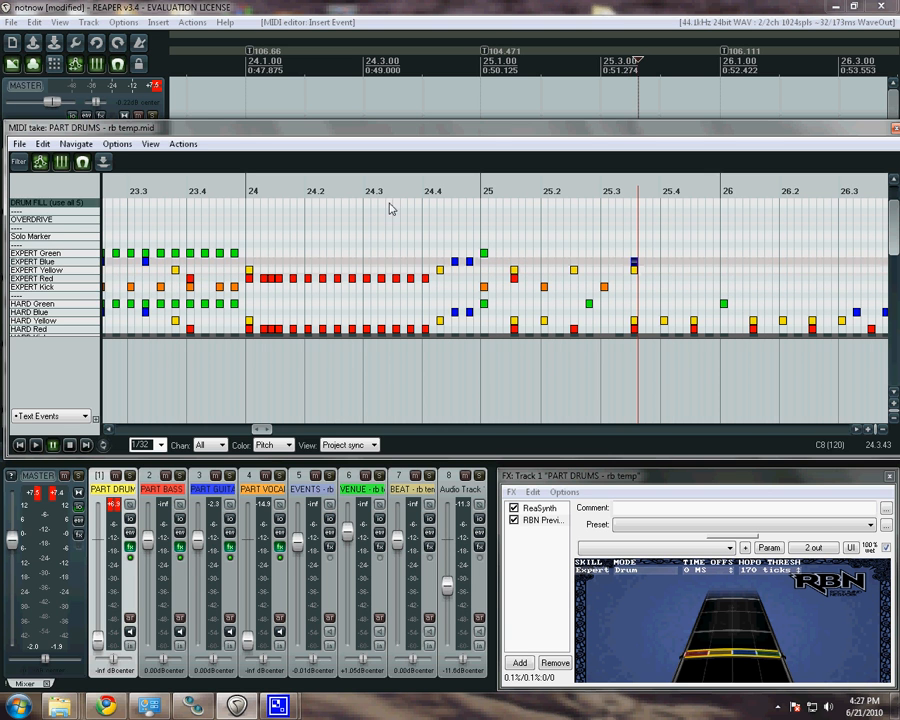
drag(634, 263, 636, 282)
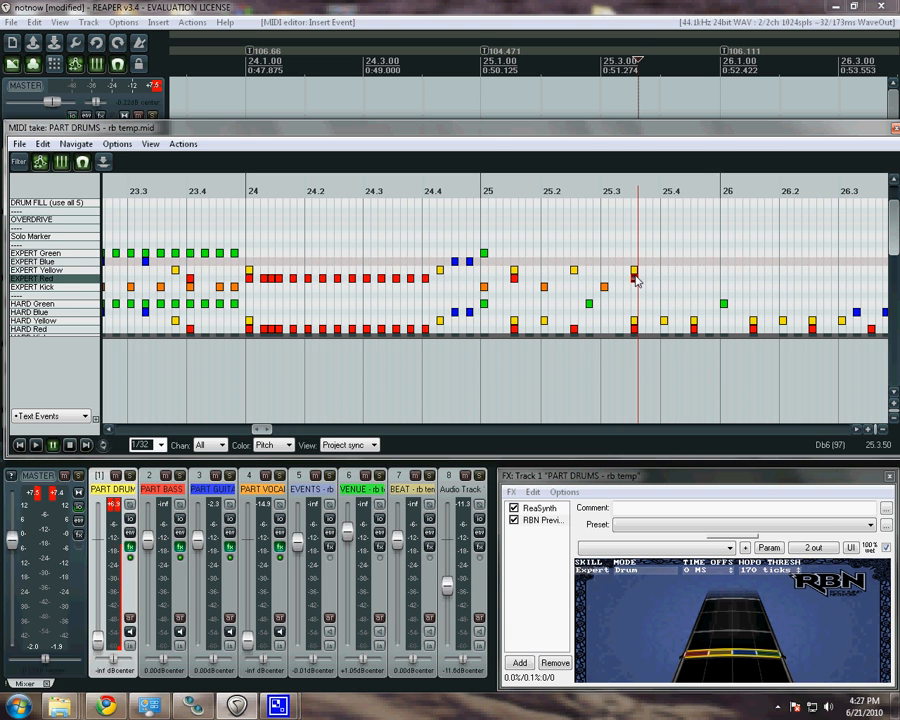
Replay into measure 25 and shift the Expert notes after its first Yellow-Red pair earlier, putting the lone Yellow on 25.2 and the second pair just before 25.3
click(363, 190)
key(space)
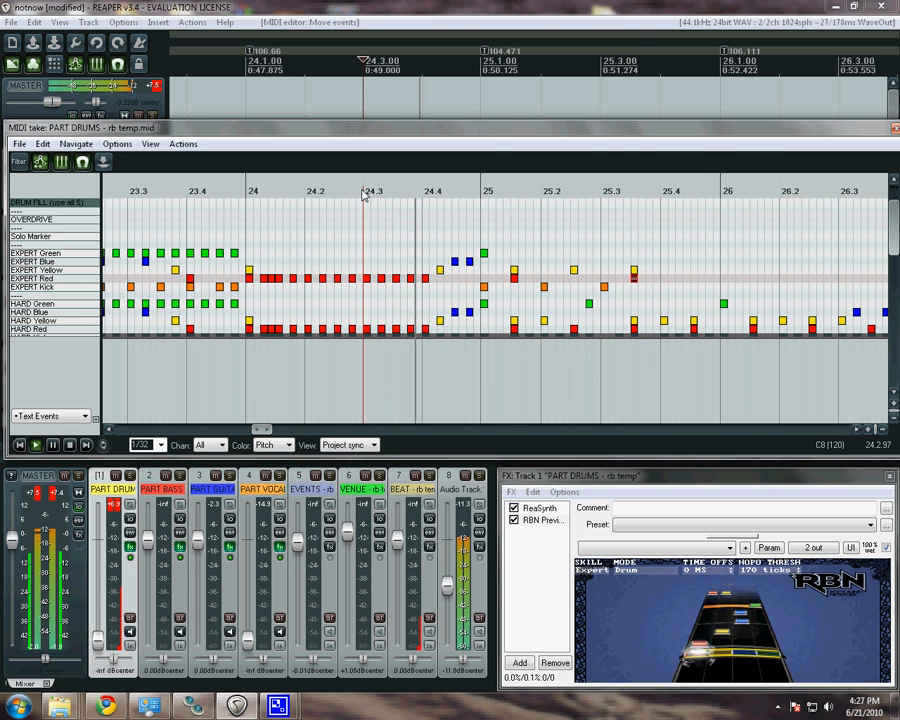
key(space)
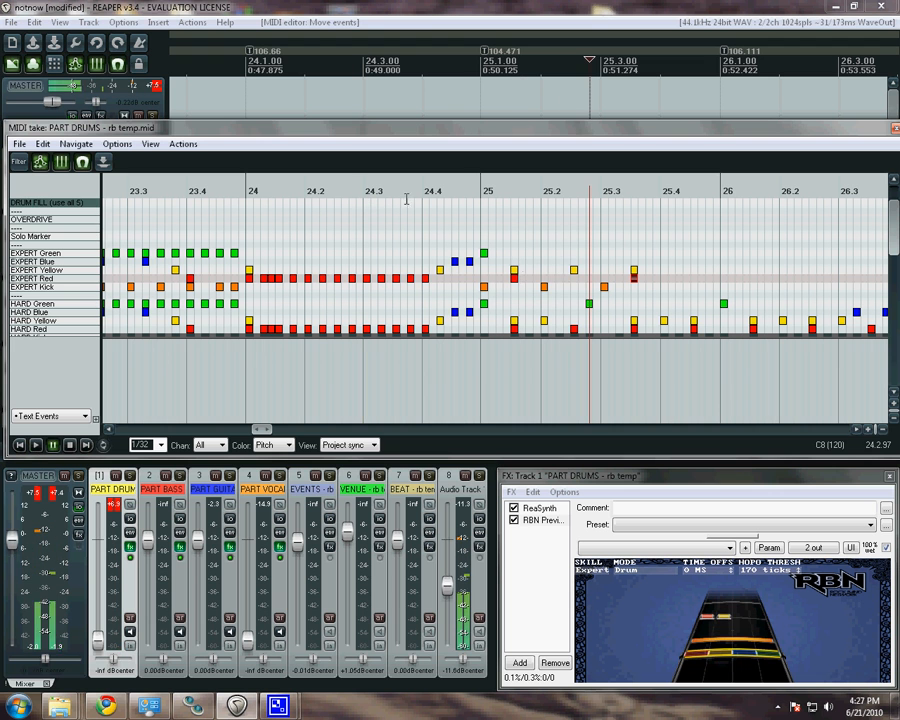
click(530, 290)
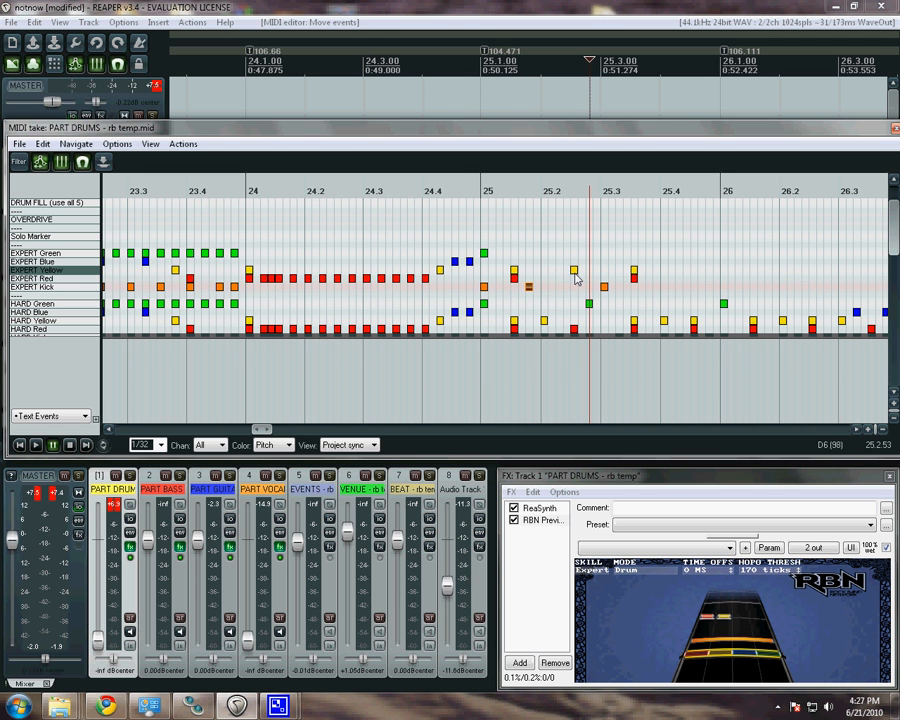
mouse_move(566, 277)
mouse_down()
mouse_move(578, 290)
mouse_move(569, 287)
mouse_up()
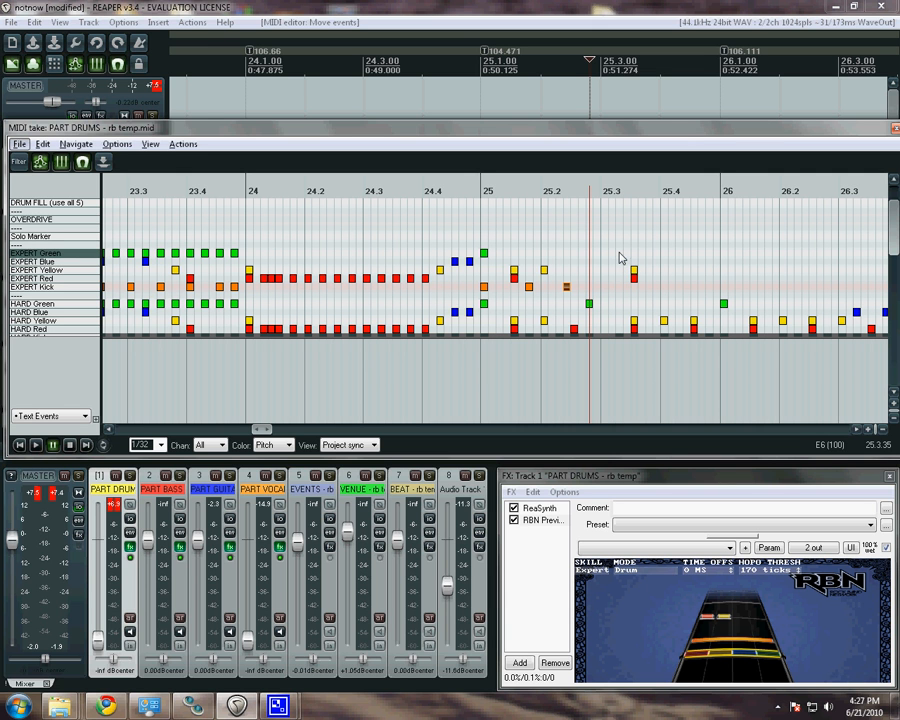
drag(589, 222, 652, 290)
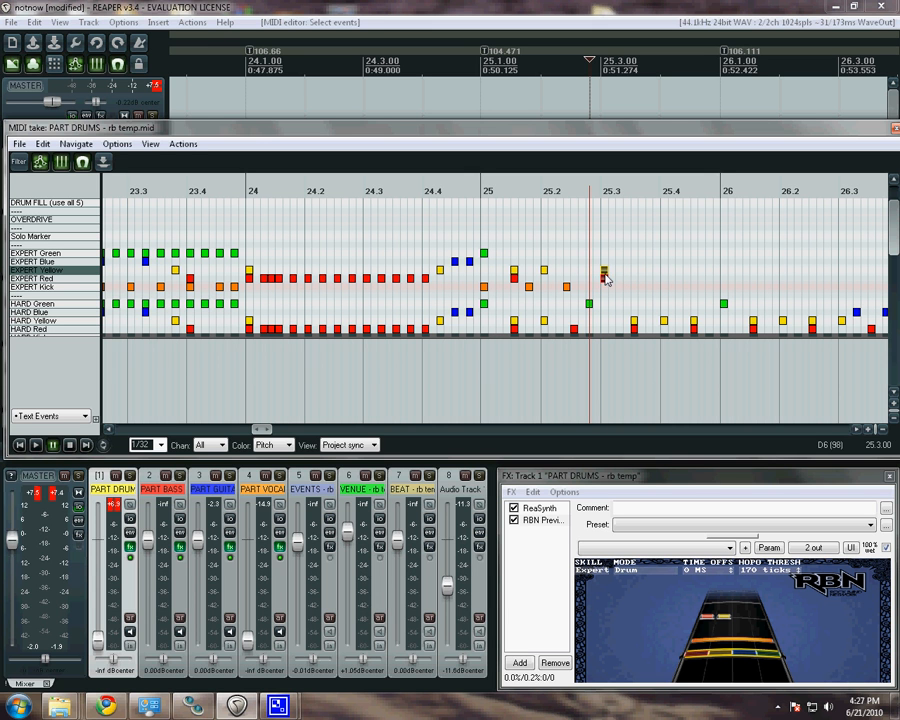
click(589, 276)
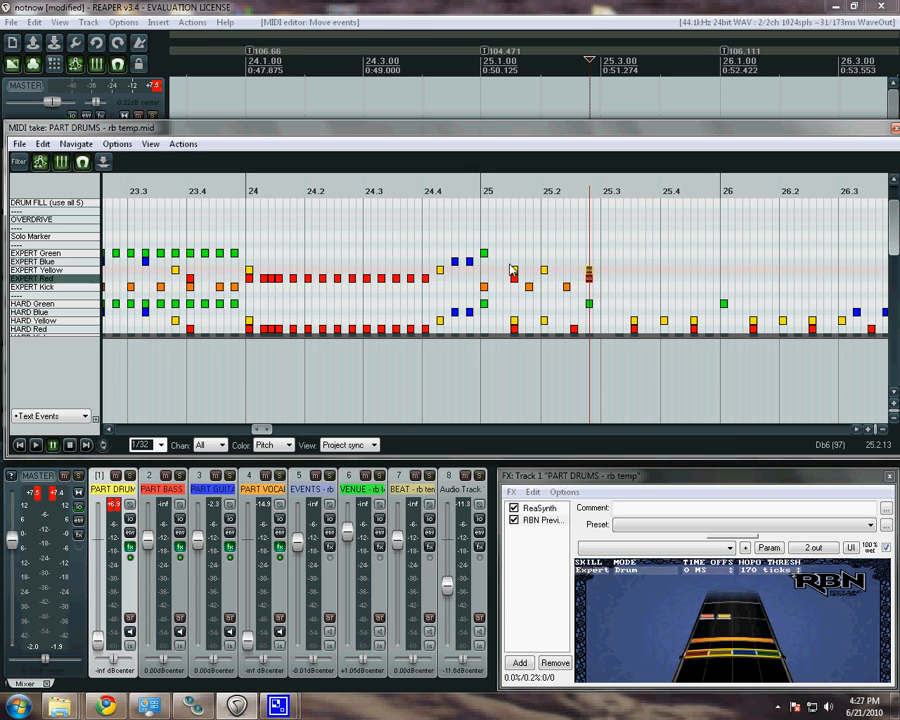
Replay the passage, then rework the Expert notes between 25.2 and 25.3 into a Kick, a Red, and a Green-Kick pair on successive sixteenths
click(375, 192)
key(space)
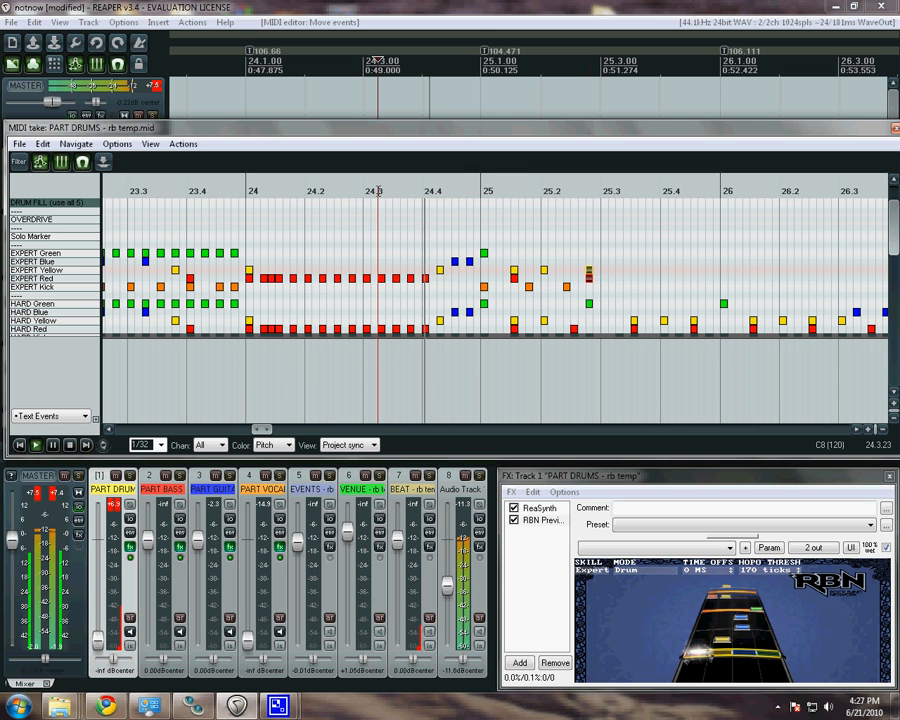
key(ctrl+space)
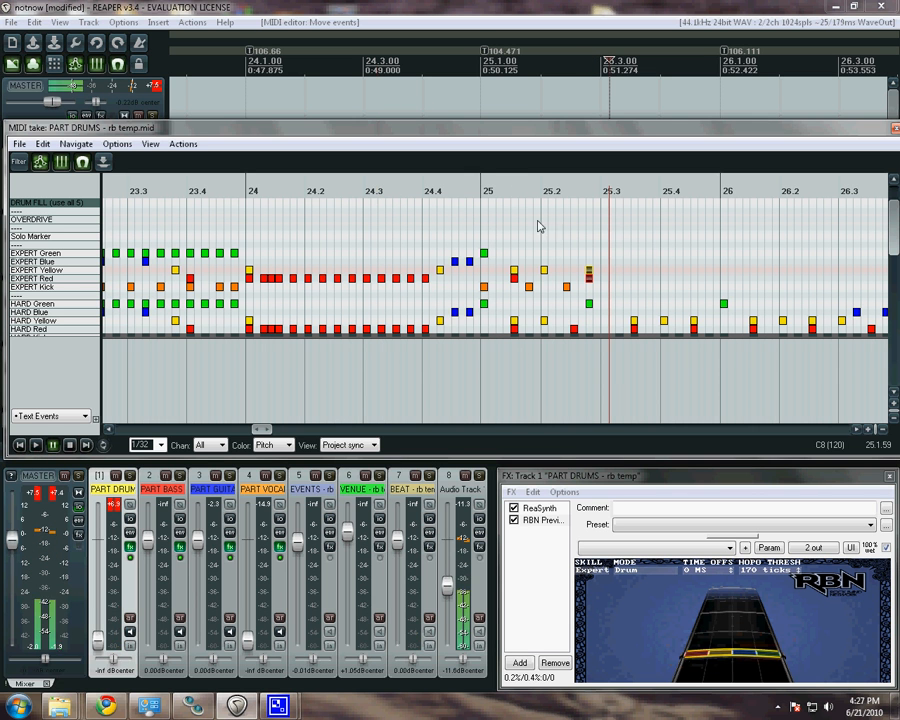
click(559, 287)
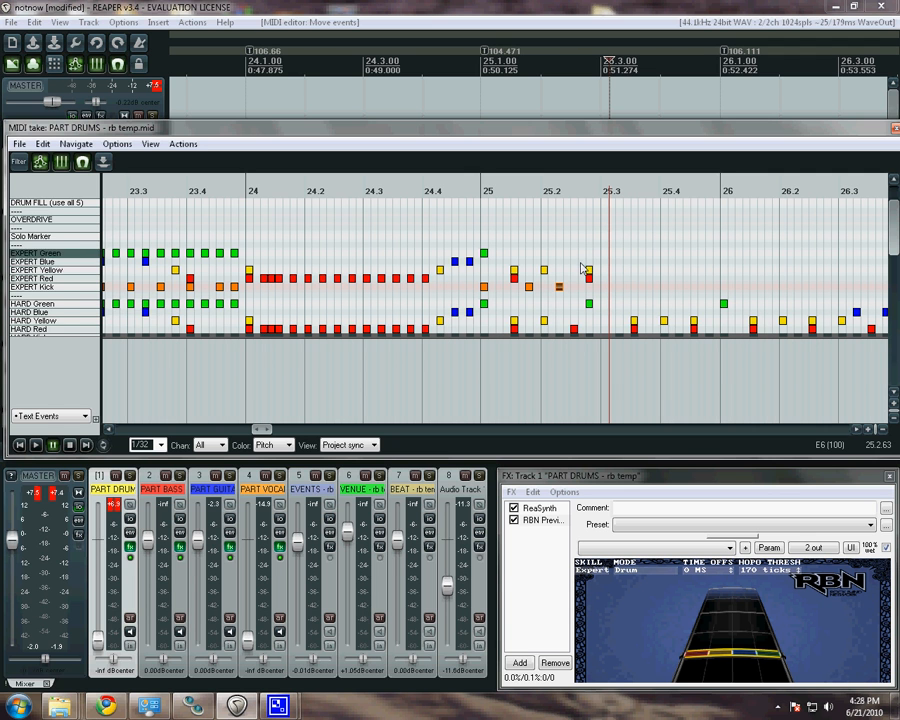
scroll(583, 268, down, 1)
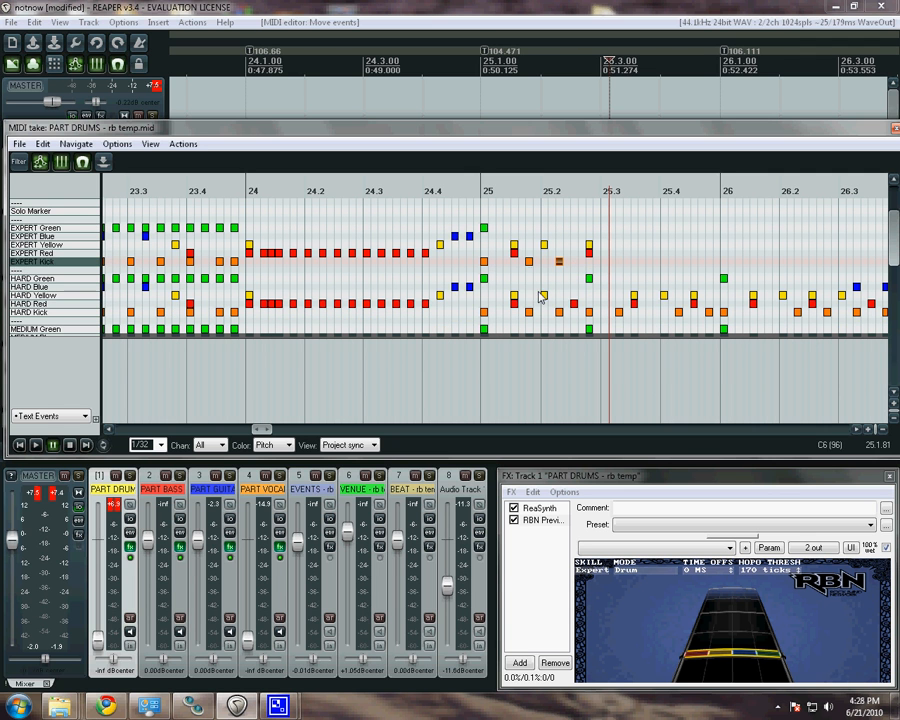
click(589, 247)
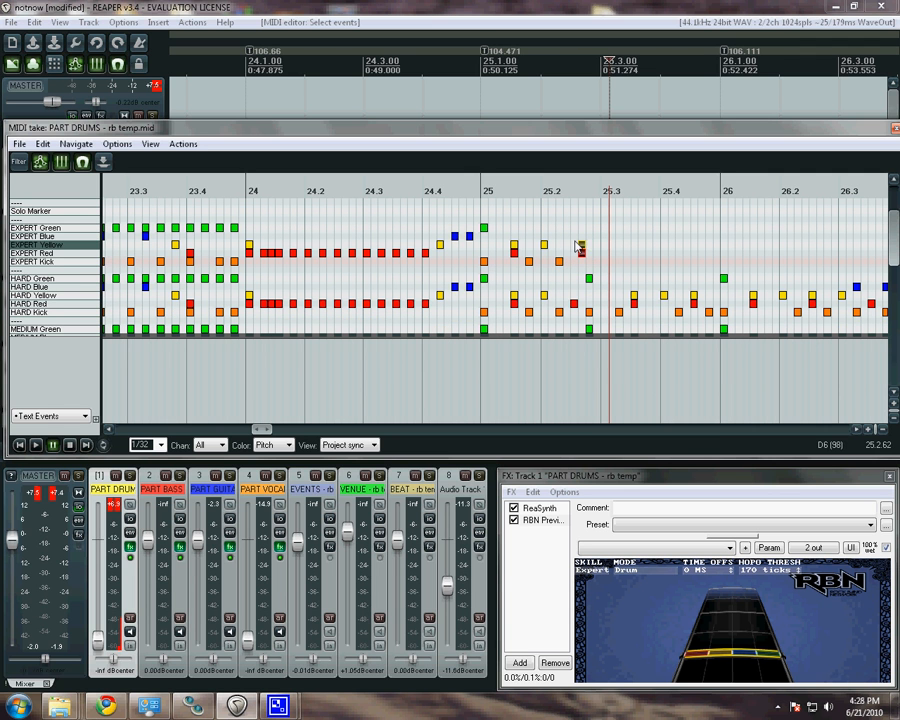
mouse_move(574, 244)
mouse_down()
mouse_move(586, 248)
mouse_move(587, 230)
mouse_up()
click(586, 265)
click(588, 264)
scroll(590, 262, up, 3)
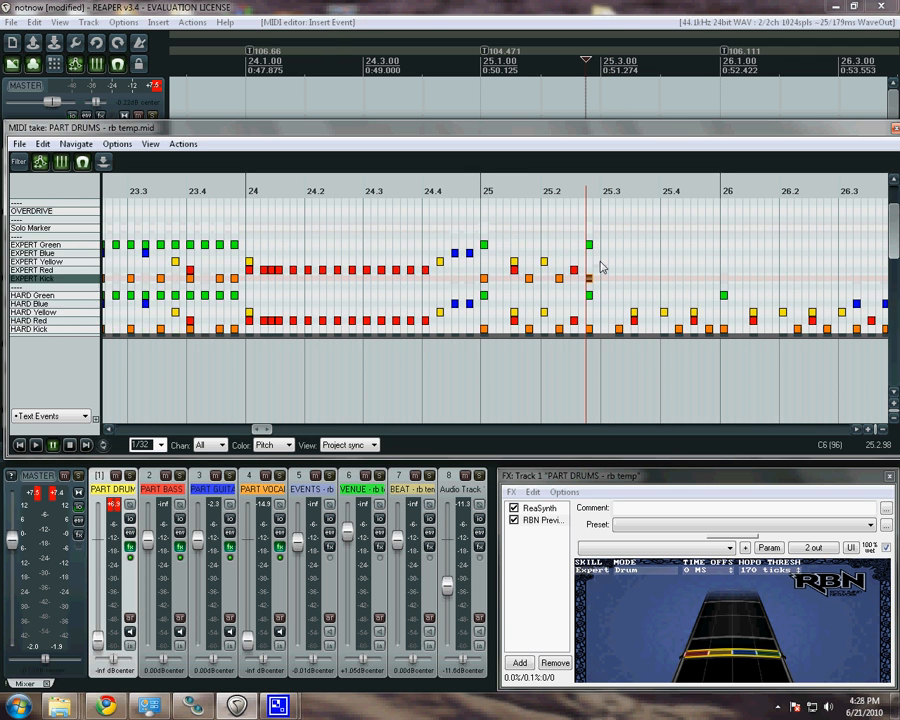
Replay from measure 24 and insert an Expert Kick a sixteenth after beat 25.3, followed by Yellow and Red notes halfway to 25.4
click(334, 190)
key(space)
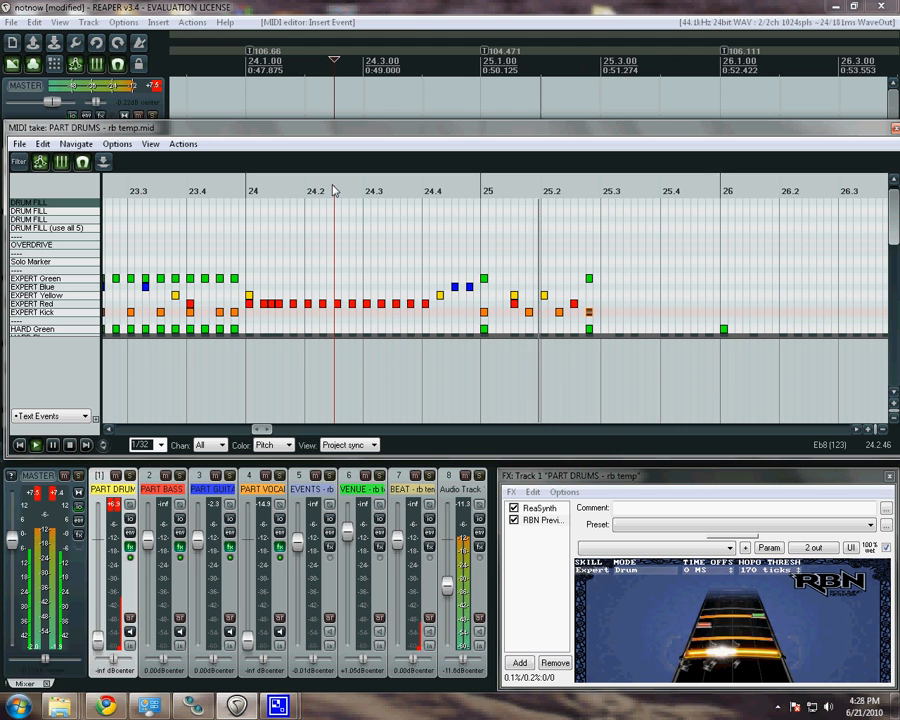
key(ctrl+space)
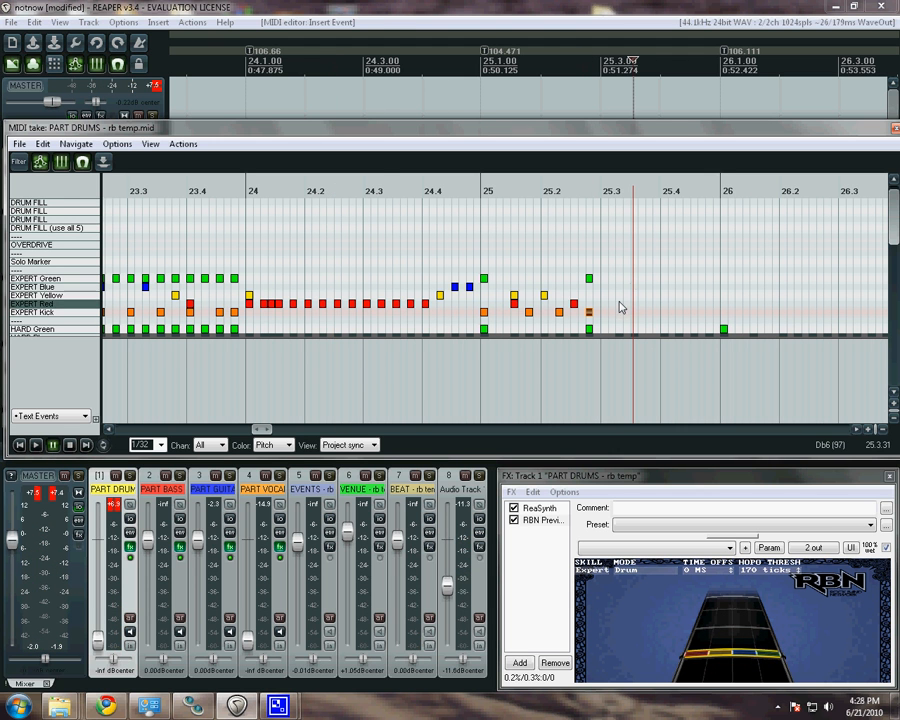
click(617, 315)
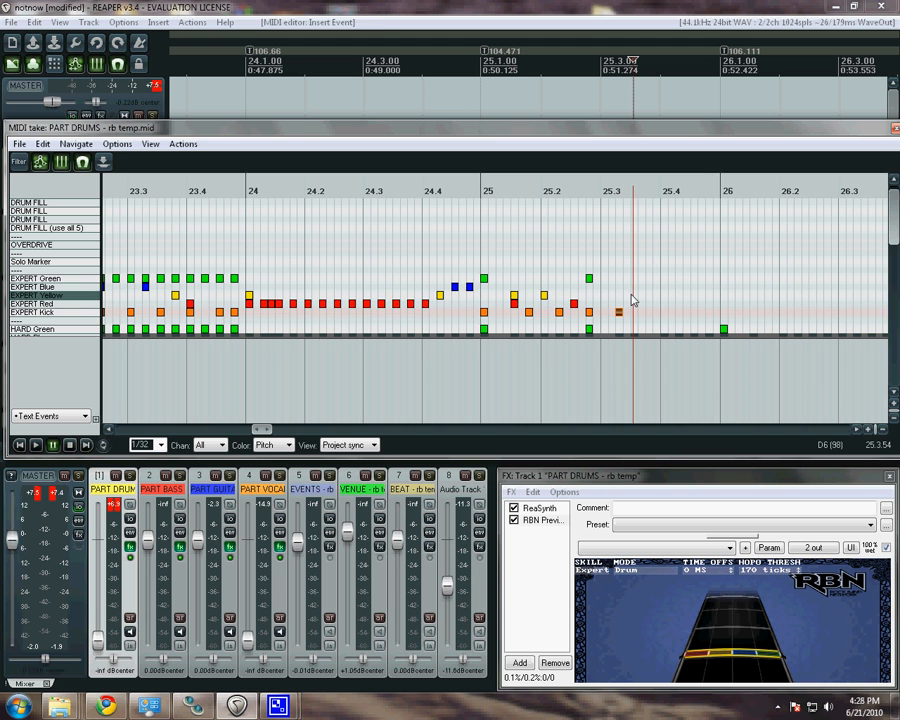
click(634, 296)
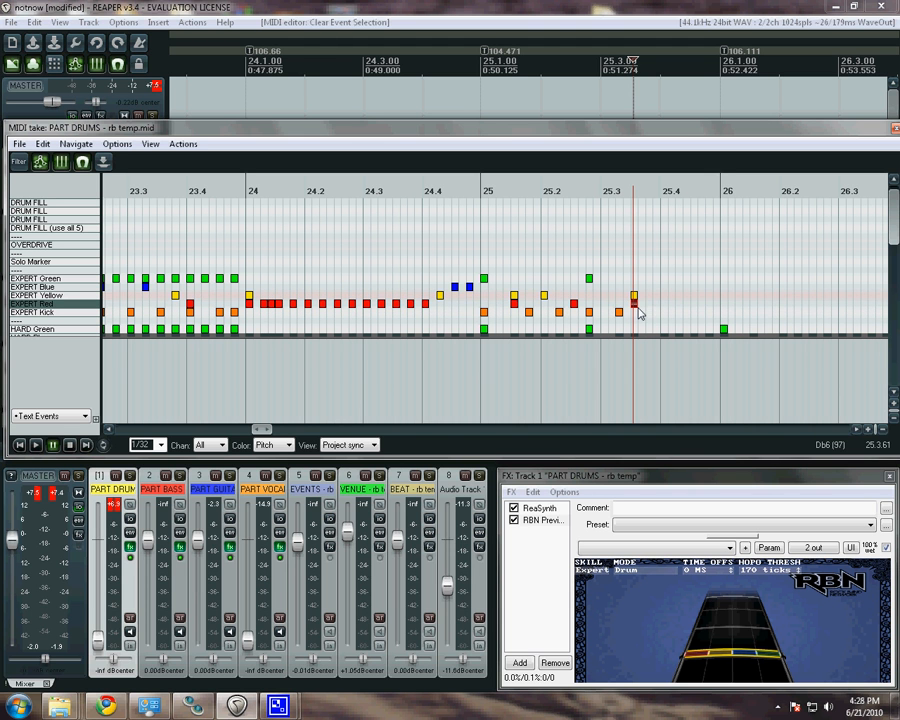
click(634, 303)
Replay the passage and insert an Expert Yellow note on beat 25.4, plus Yellow and Red notes halfway between it and measure 26
click(393, 190)
key(space)
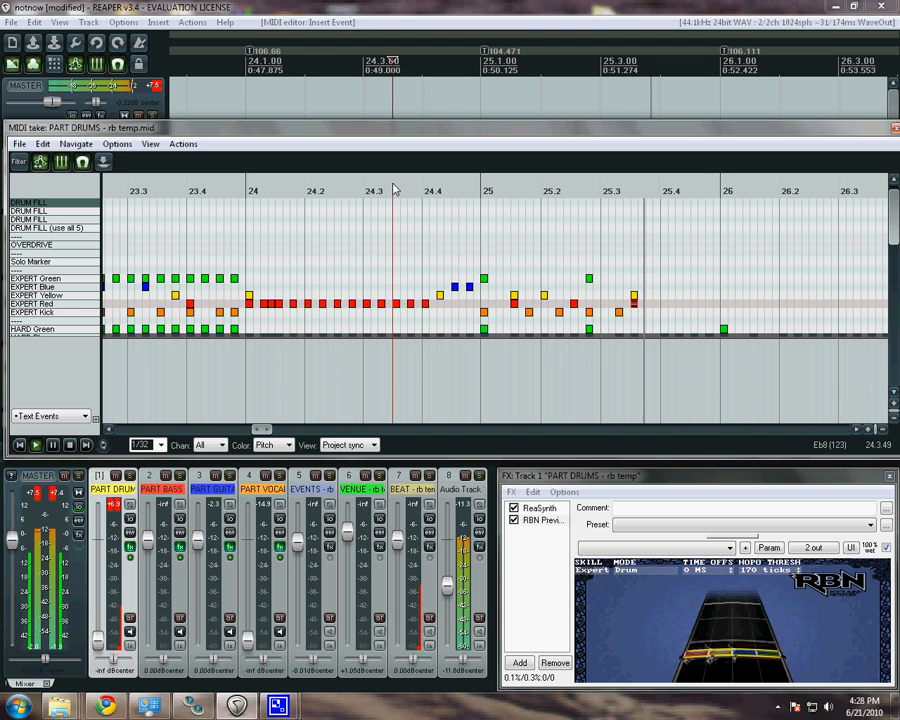
key(space)
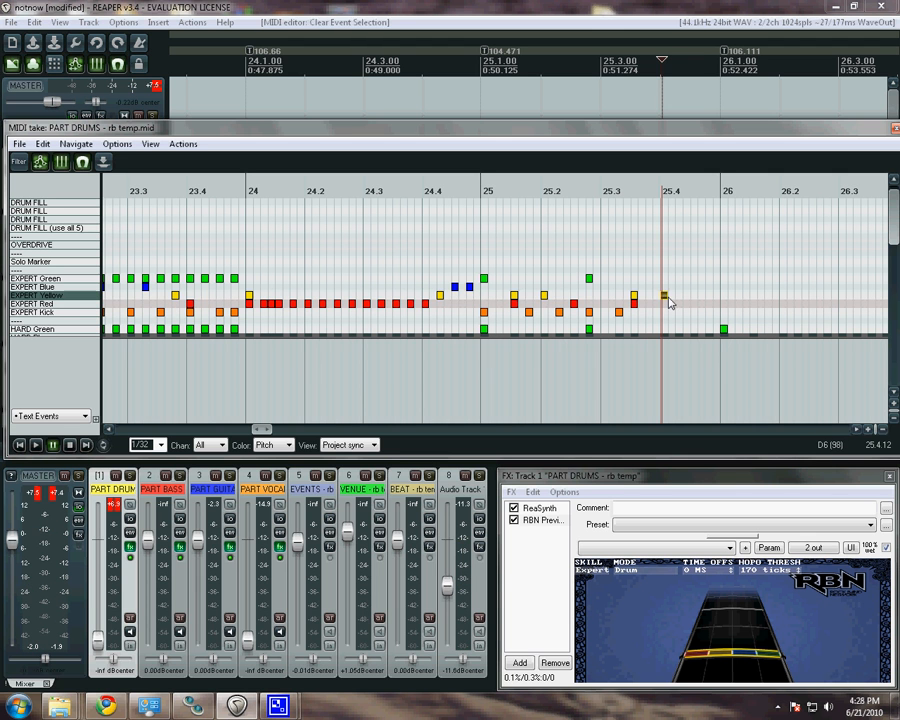
click(668, 298)
click(695, 295)
click(697, 303)
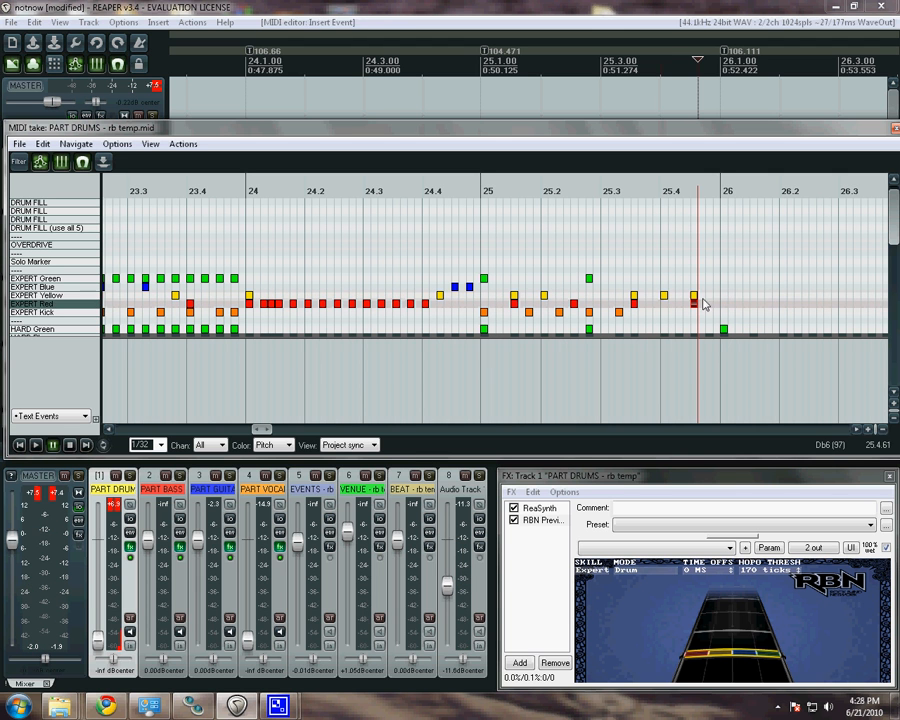
Insert an Expert Yellow note at the start of measure 26 and Expert Yellow and Red notes halfway to beat 26.2
click(720, 302)
click(723, 294)
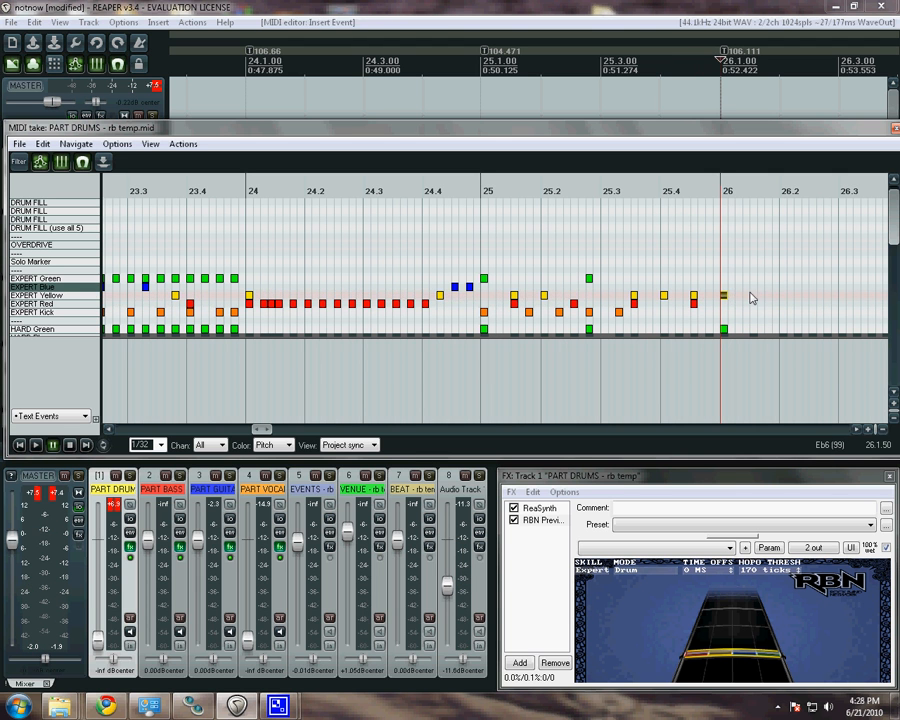
click(757, 304)
click(753, 295)
click(753, 303)
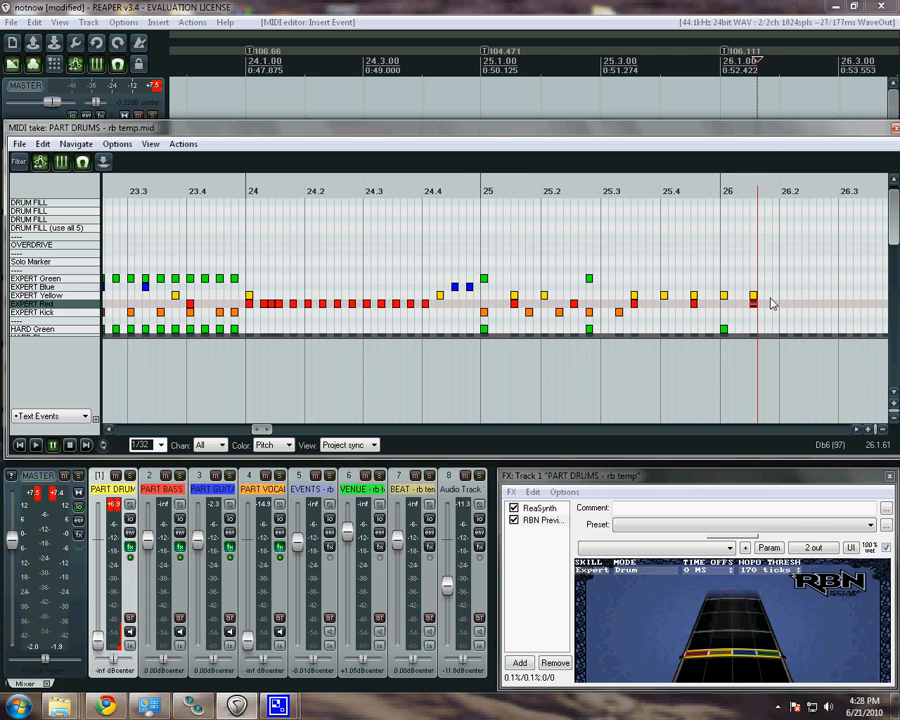
Insert an Expert Yellow note on beat 26.2 and Expert Yellow and Red notes halfway to beat 26.3
click(780, 295)
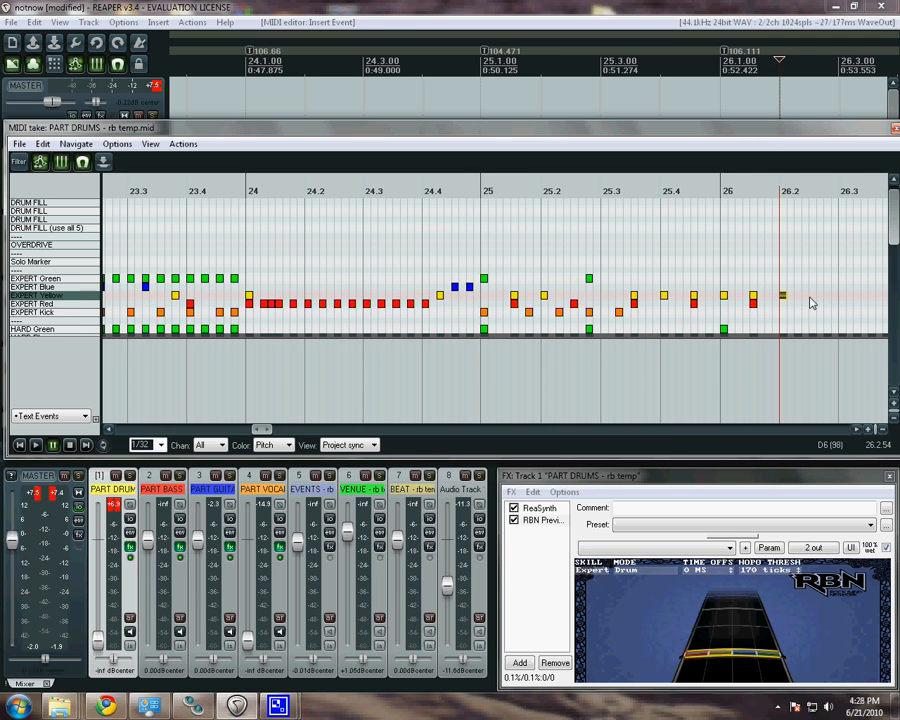
click(812, 298)
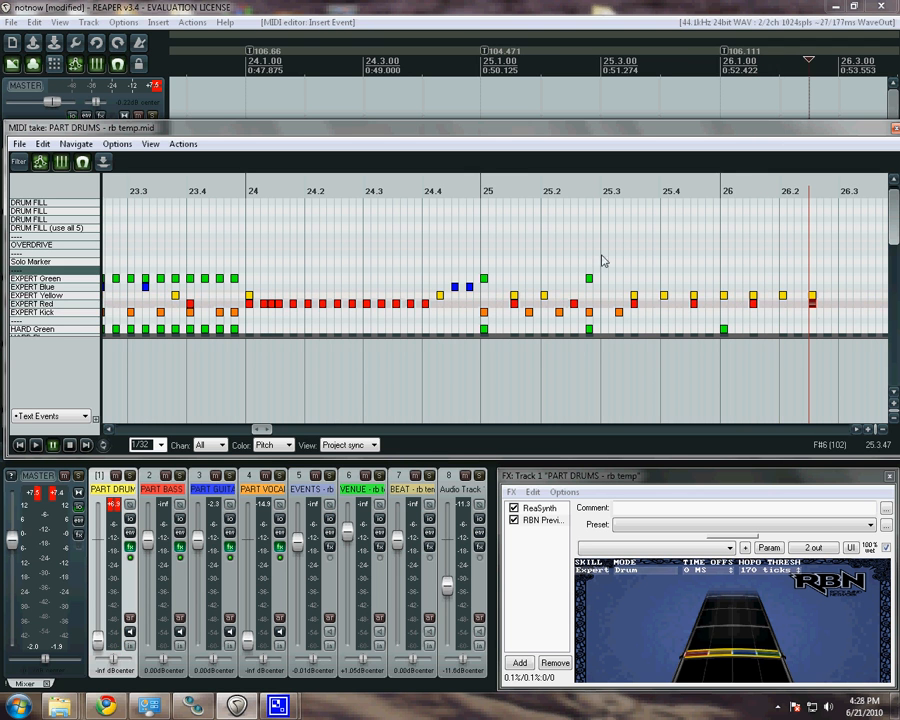
Replay from halfway between measure 25 and beat 25.2 and insert an Expert Kick a sixteenth after beat 25.4
click(508, 191)
key(space)
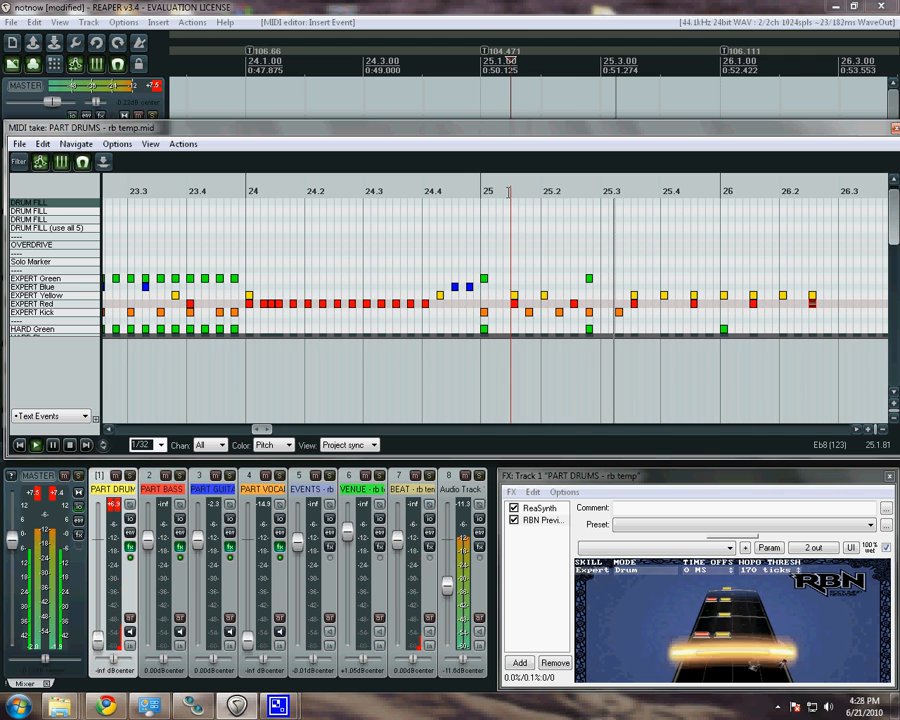
key(space)
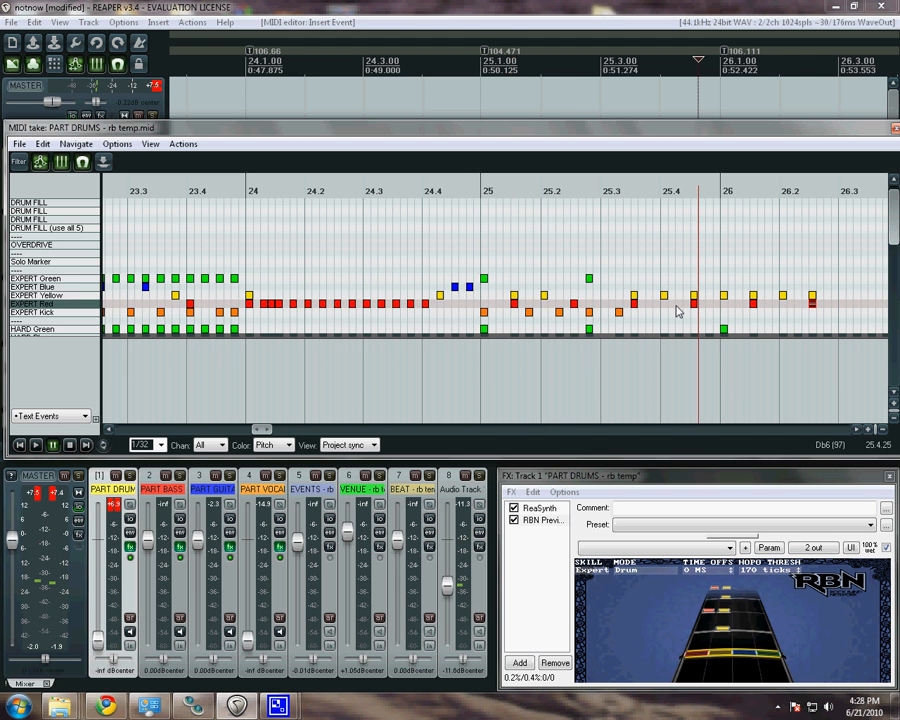
Replay the passage, move the Expert Yellow note at measure 26 to Green, and insert Expert Kicks at measure 26 and a sixteenth before it
click(508, 216)
key(space)
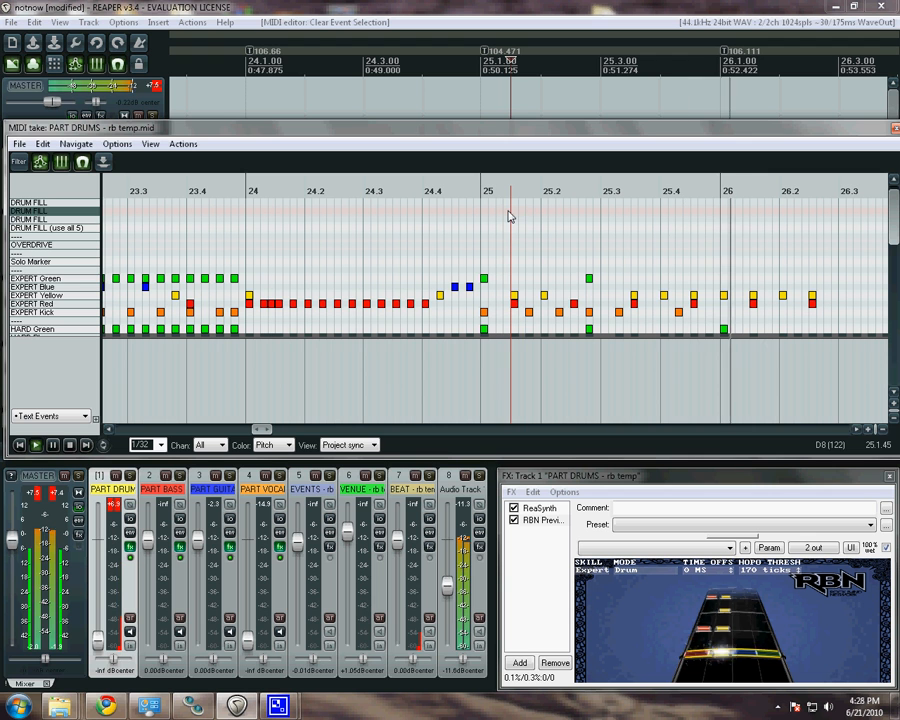
key(space)
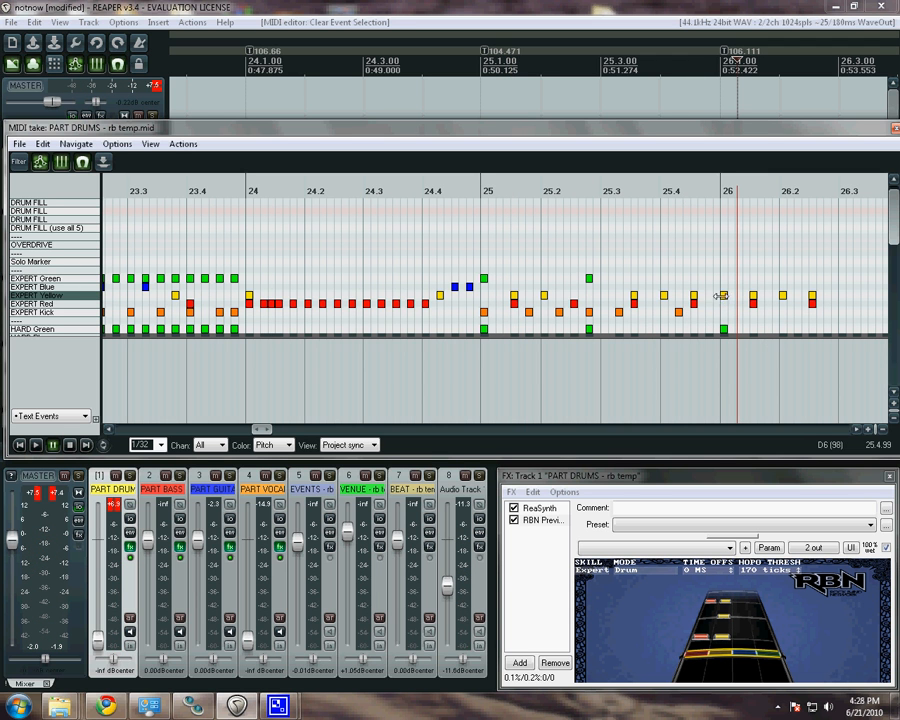
drag(726, 288, 726, 280)
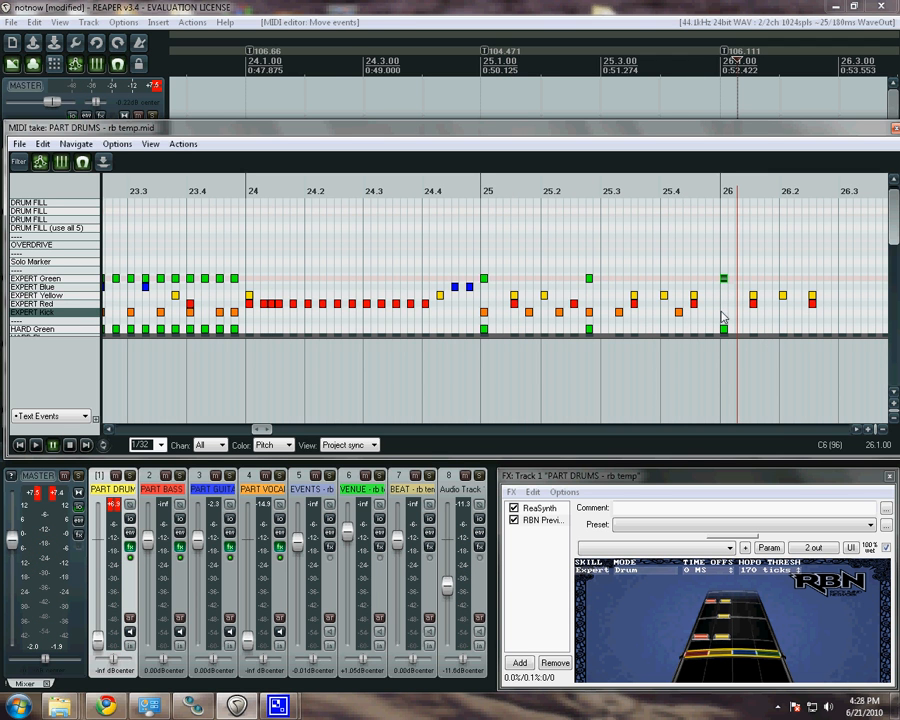
double_click(728, 313)
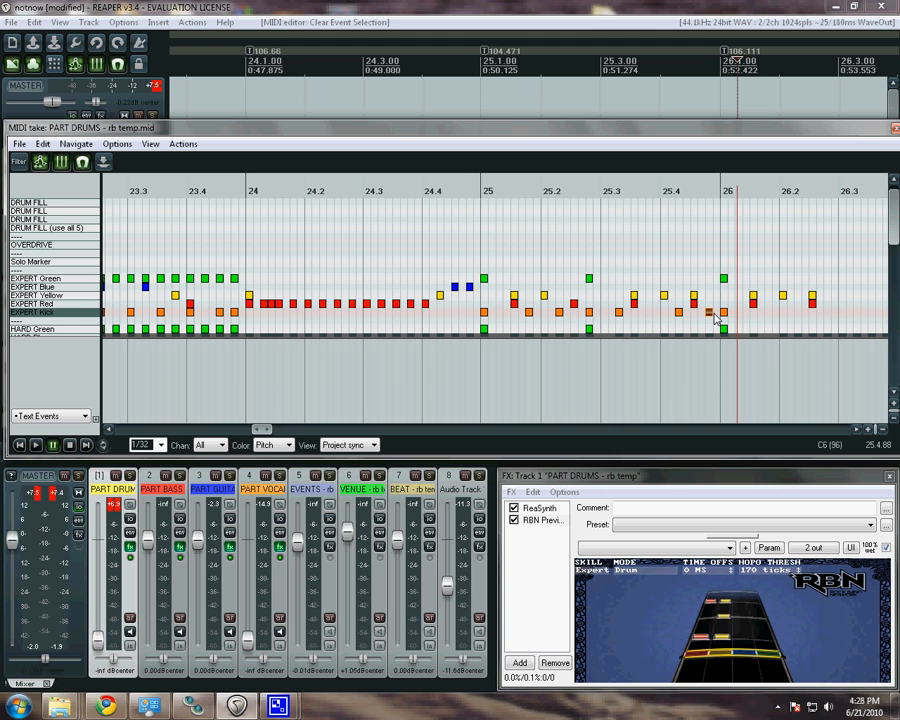
Replay the passage and insert an Expert Kick a sixteenth after beat 26.2
click(510, 190)
key(space)
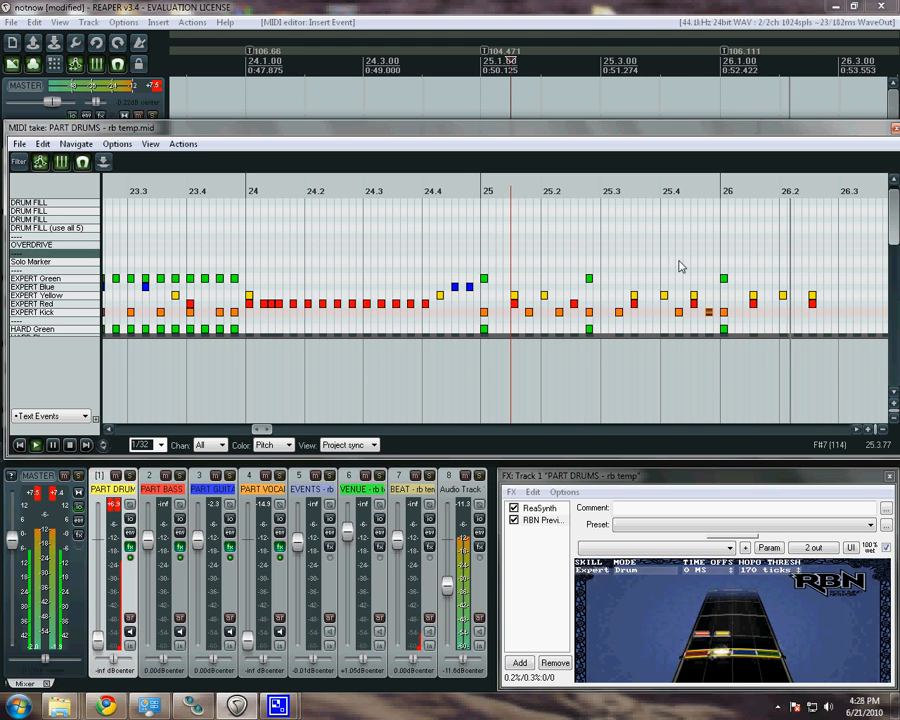
click(746, 256)
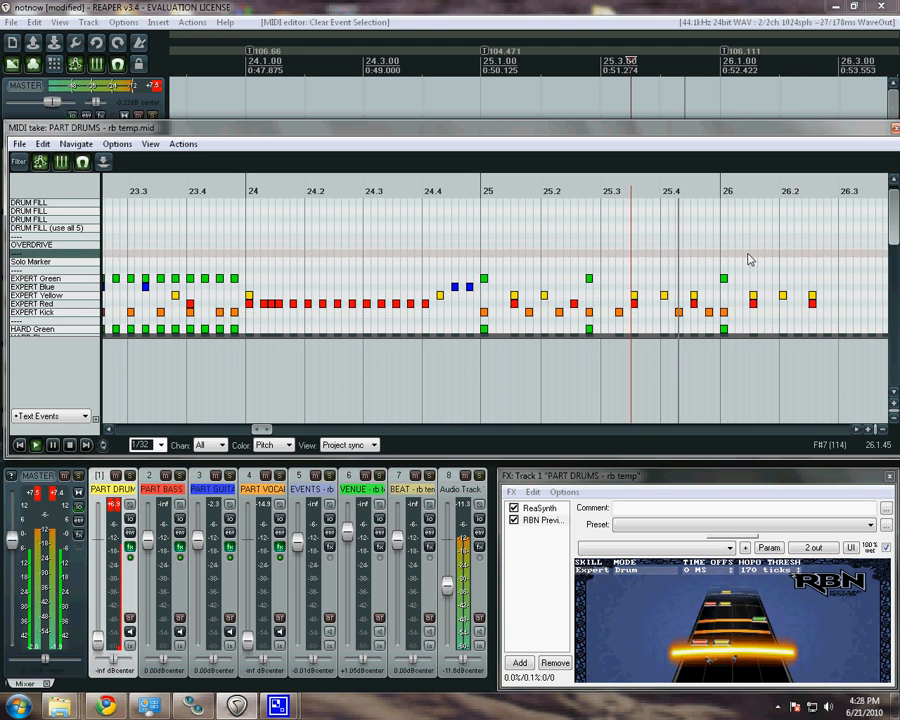
click(805, 316)
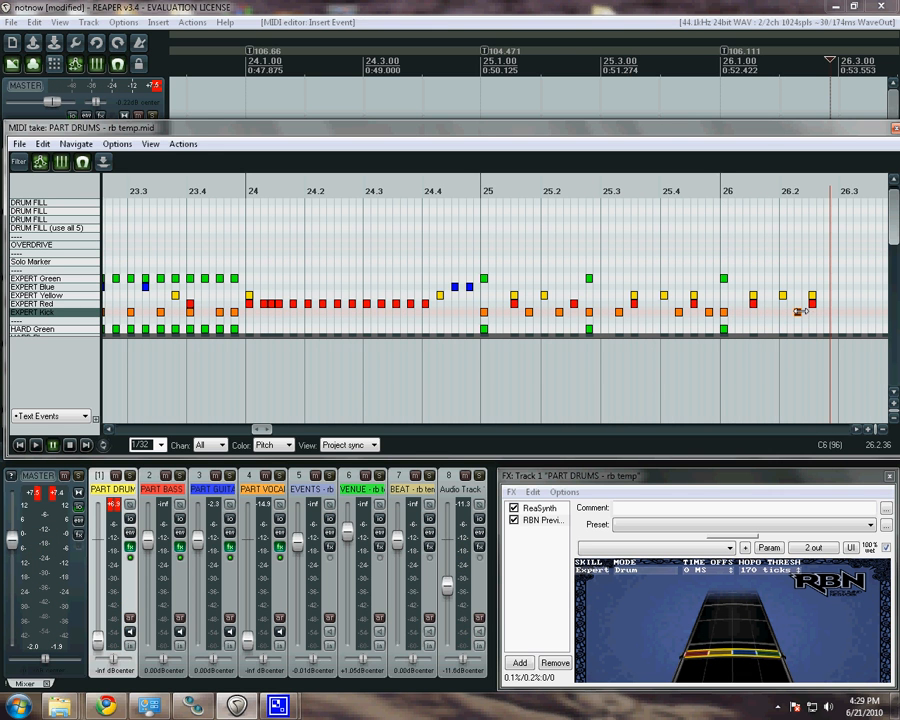
drag(800, 312, 806, 311)
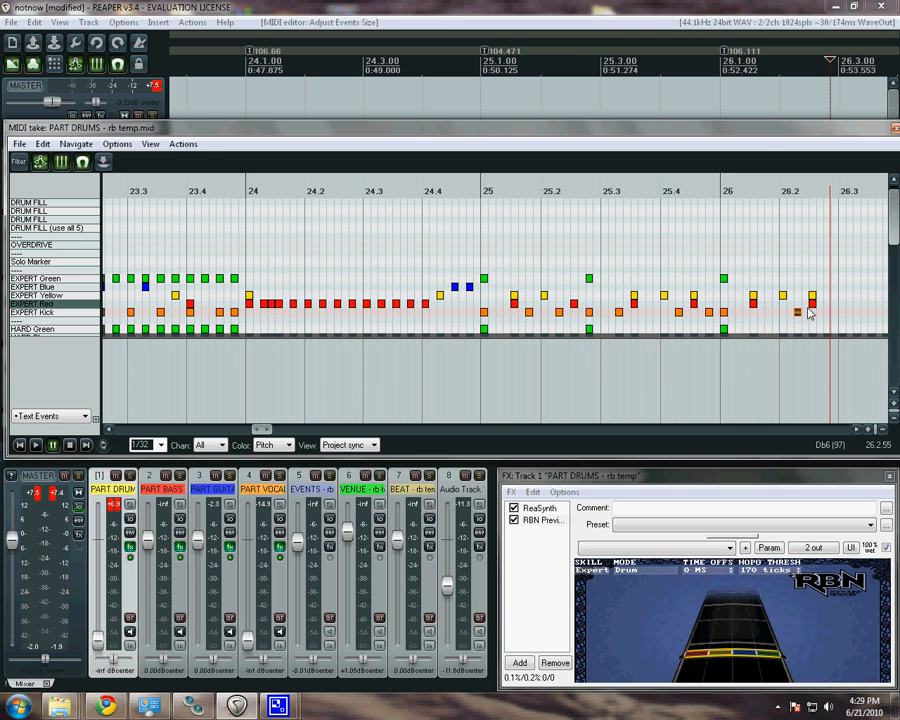
Replay from between beats 25.2 and 25.3 and insert an Expert Kick a sixteenth before beat 26.3
click(332, 204)
scroll(604, 297, right, 2)
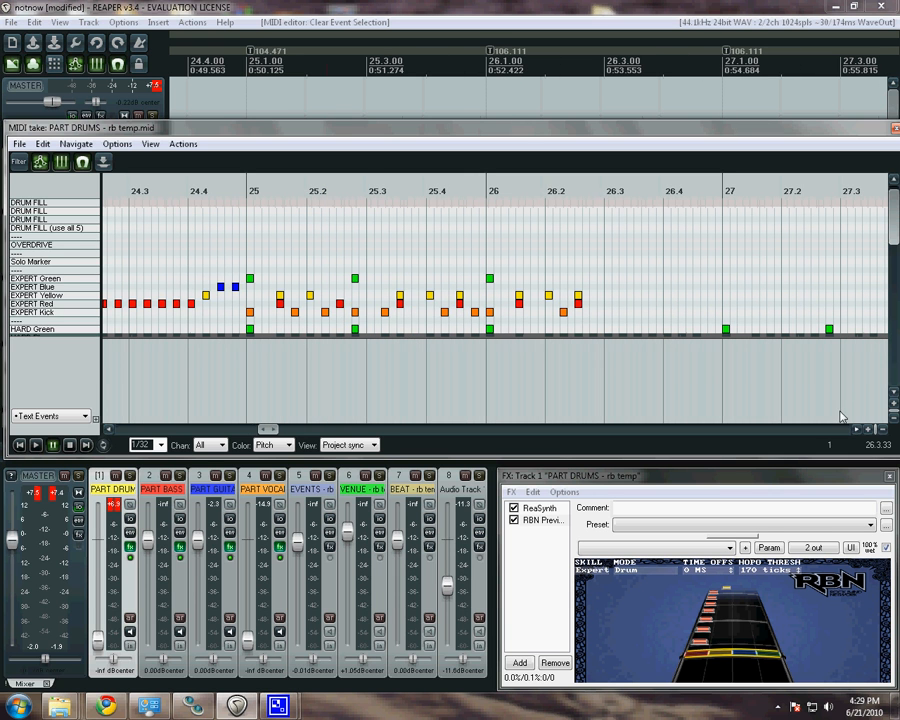
scroll(609, 267, down, 1)
scroll(560, 235, up, 1)
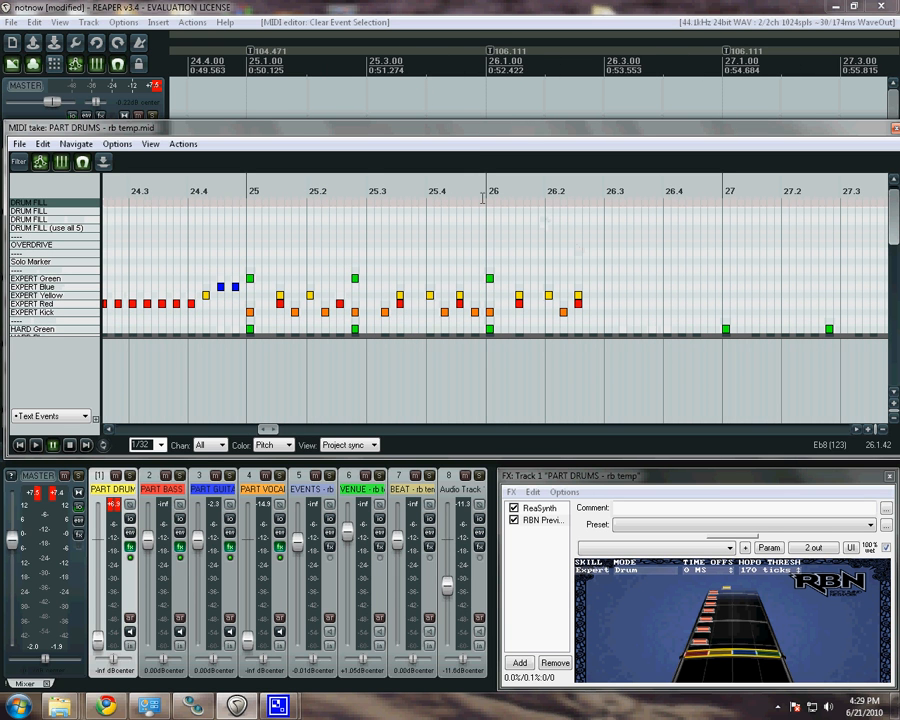
click(336, 193)
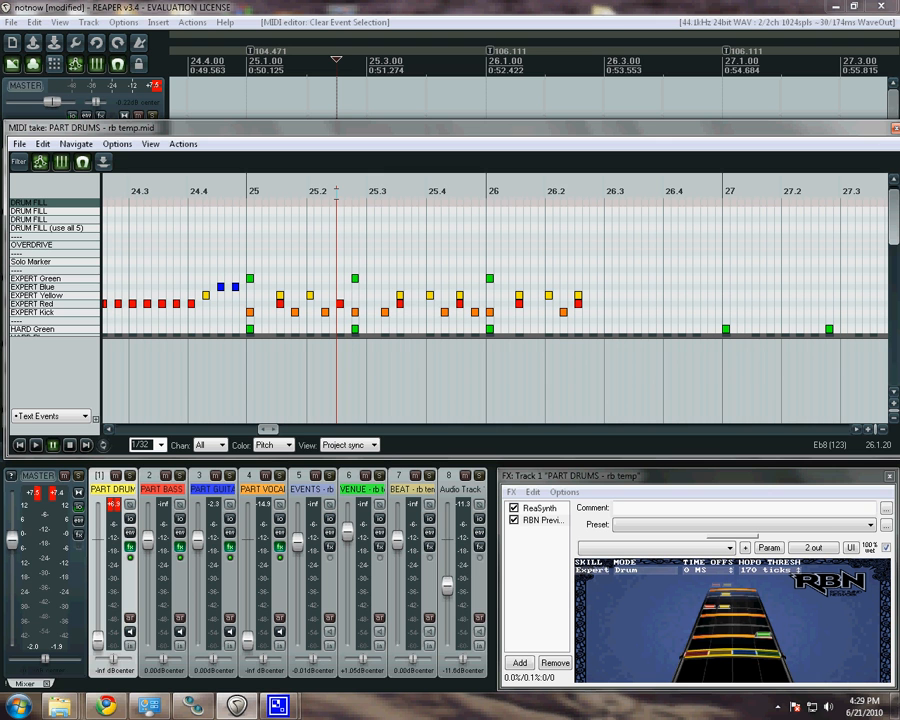
key(space)
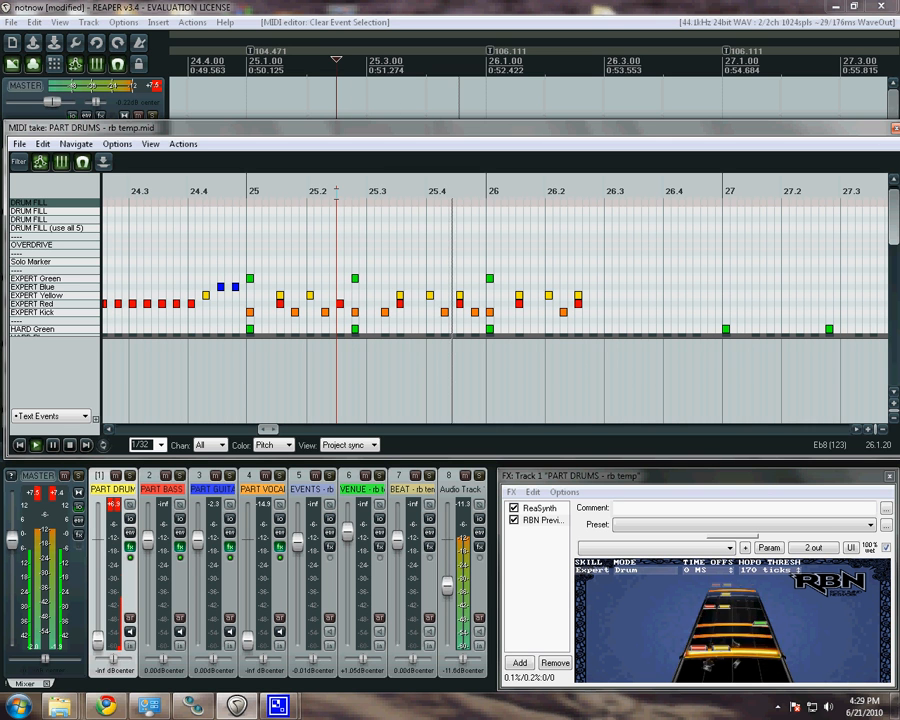
key(space)
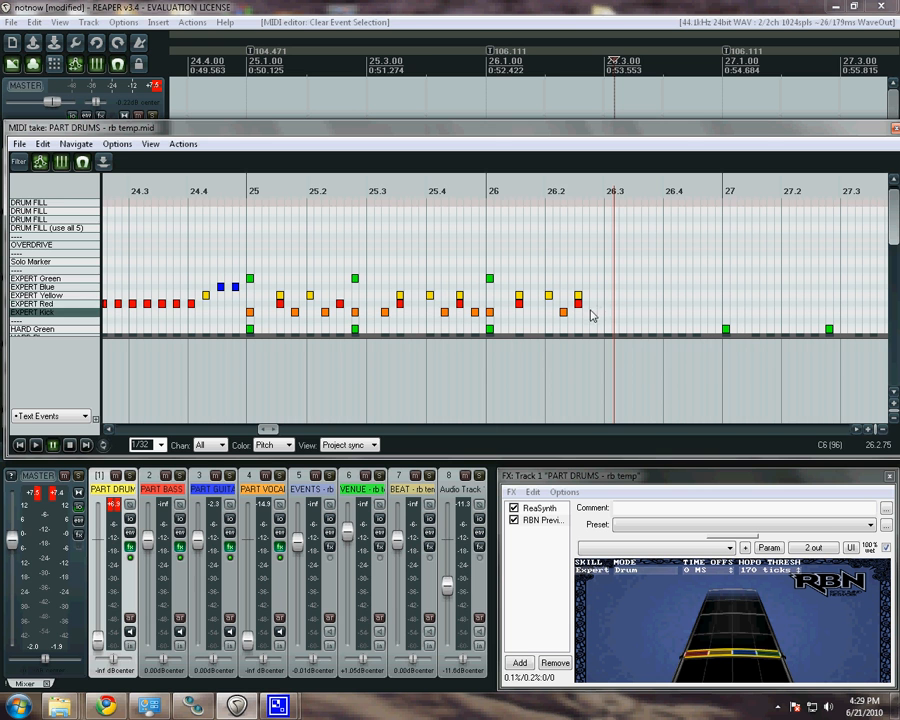
Replay from beat 25.4, insert an Expert Yellow note on beat 26.3, and compare with the Hard notes
click(433, 203)
key(space)
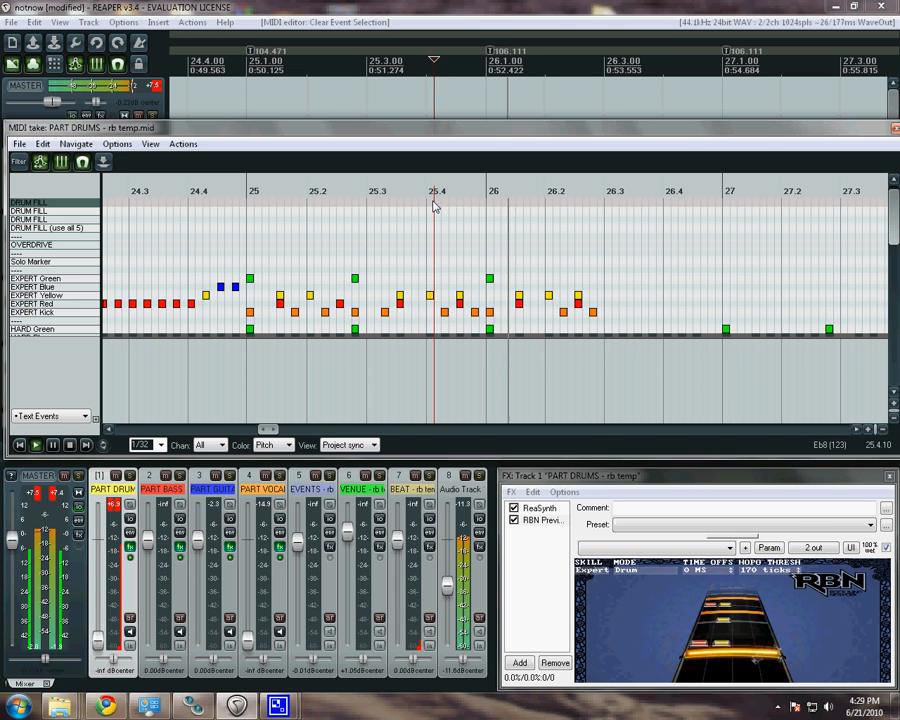
key(space)
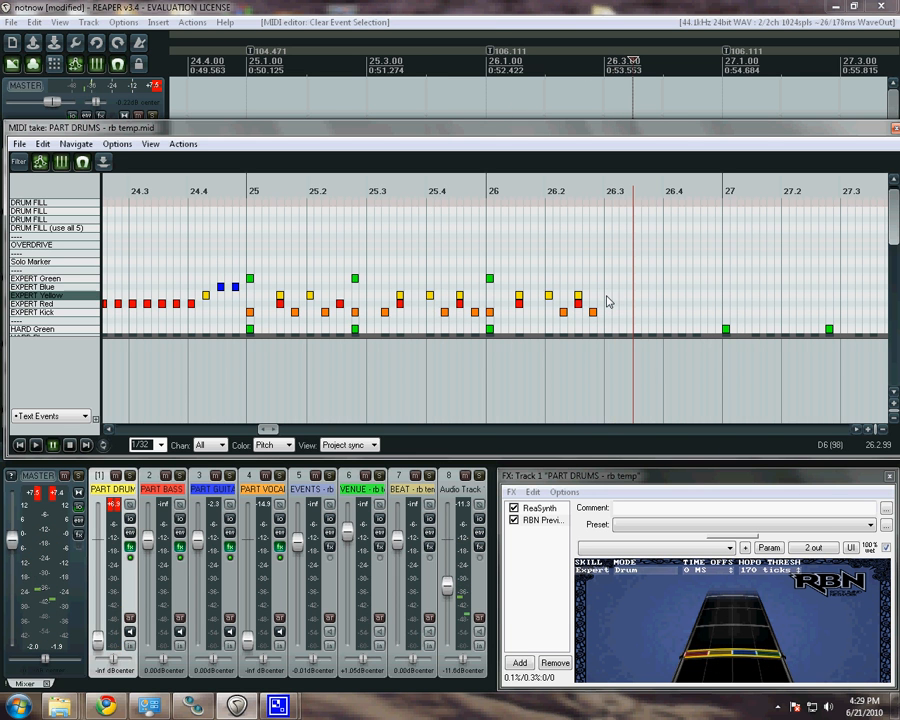
double_click(611, 296)
scroll(640, 287, down, 3)
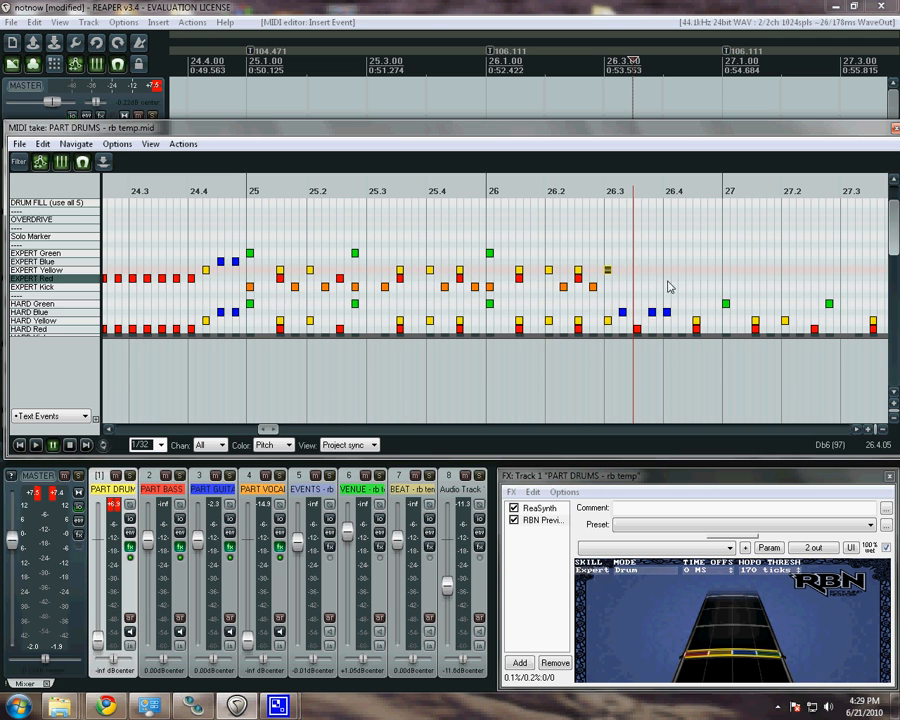
scroll(630, 289, up, 2)
scroll(650, 306, up, 1)
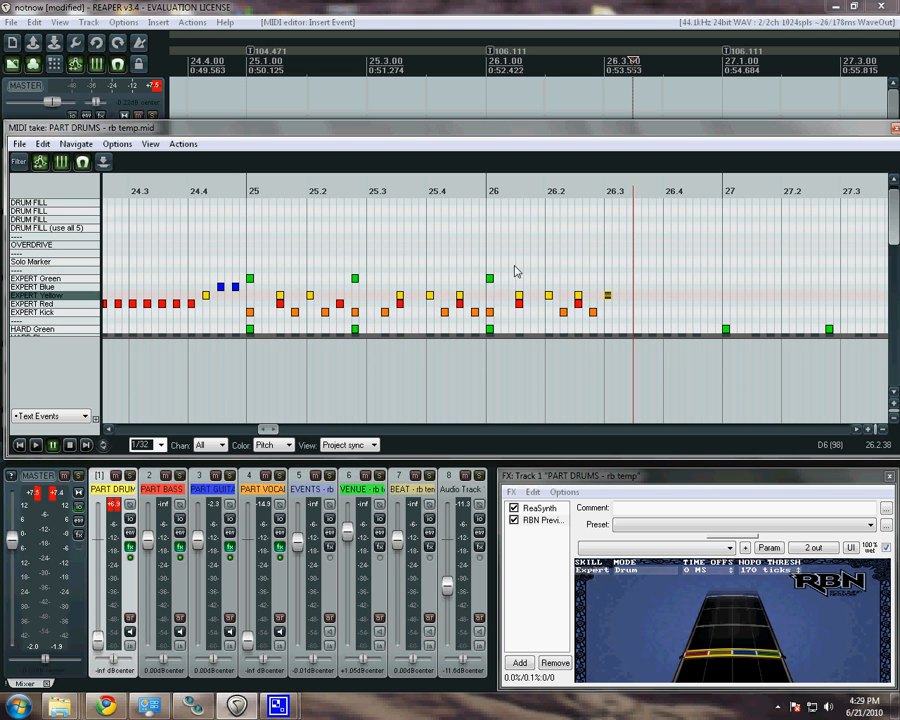
Replay measure 26, move the MIDI editor window up to uncover the transport, and lower the playback rate to 0.25
click(492, 191)
key(space)
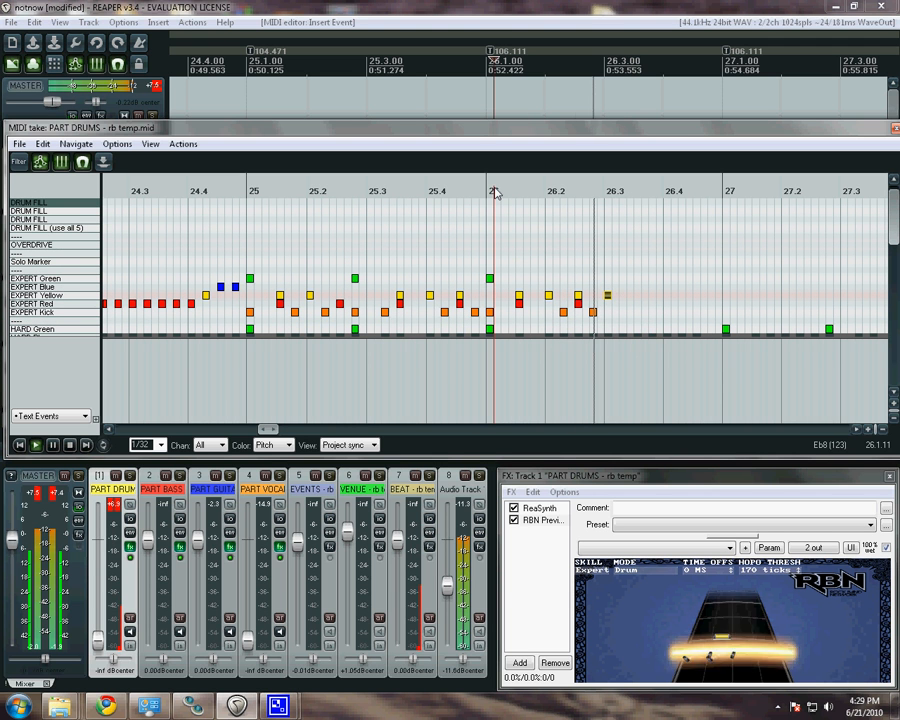
key(space)
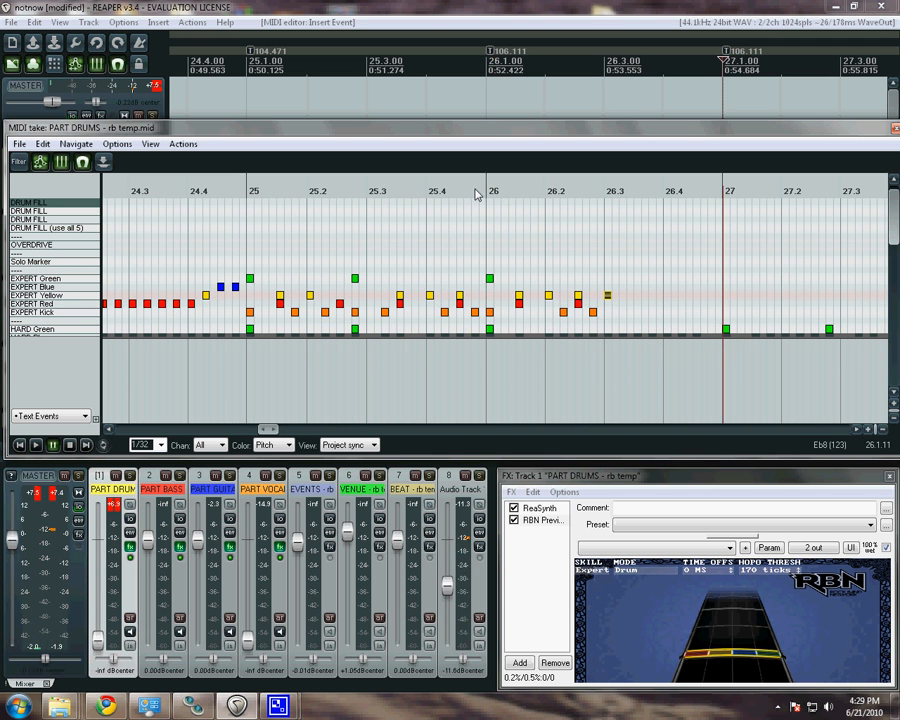
click(474, 193)
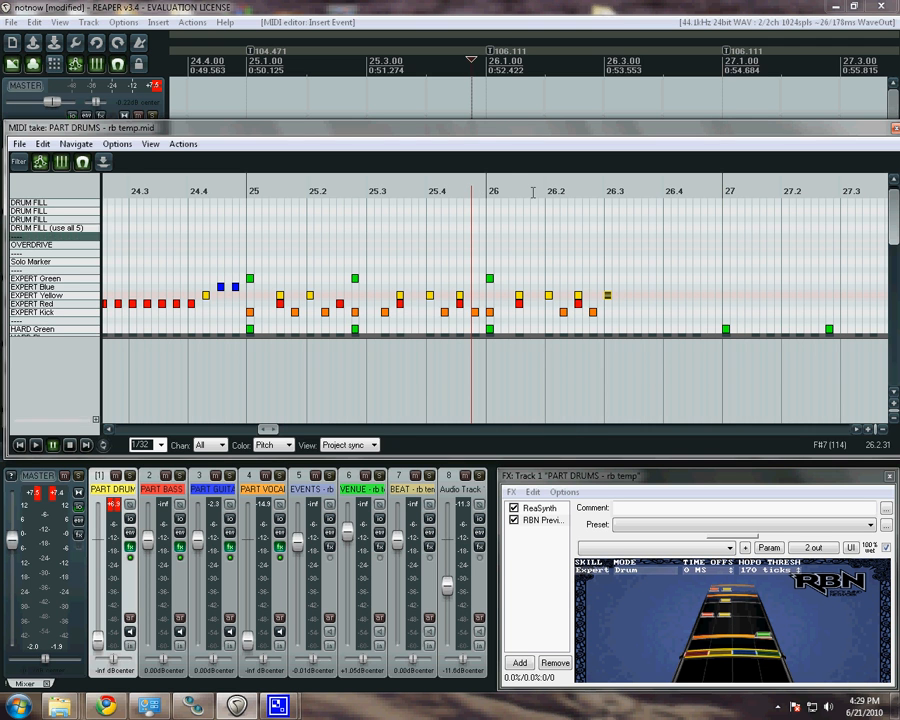
drag(497, 129, 492, 77)
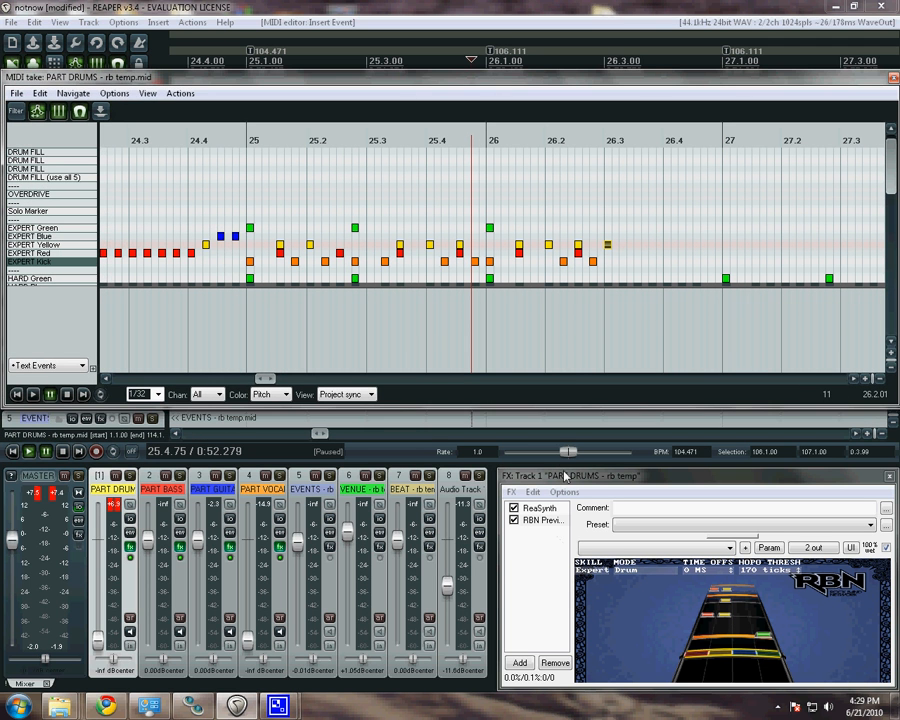
drag(568, 455, 494, 466)
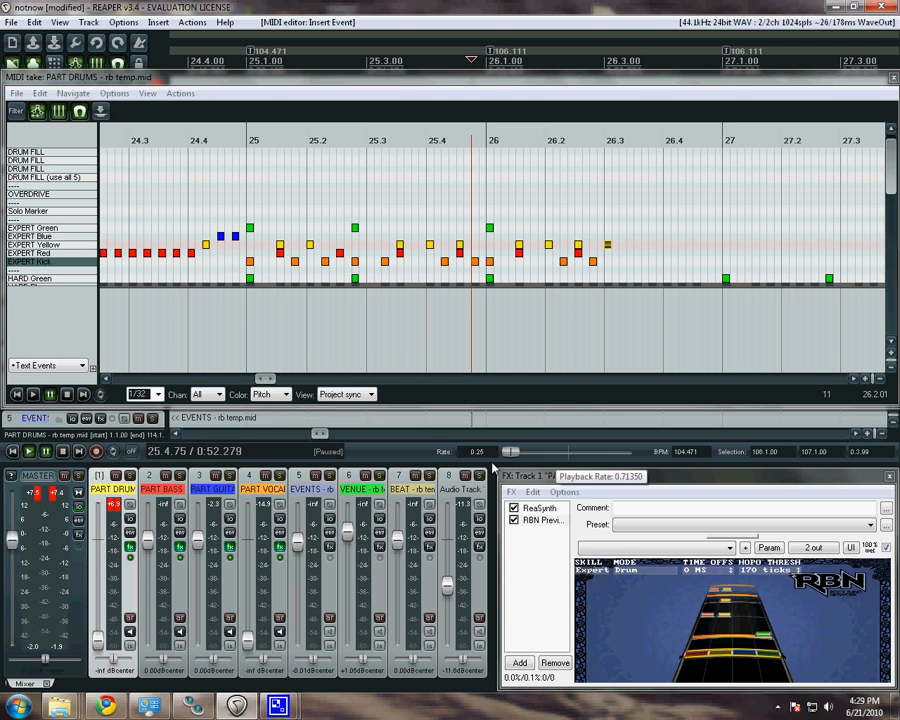
Play from measure 25 at the slowed rate and raise the playback rate to 0.8125
click(250, 143)
key(space)
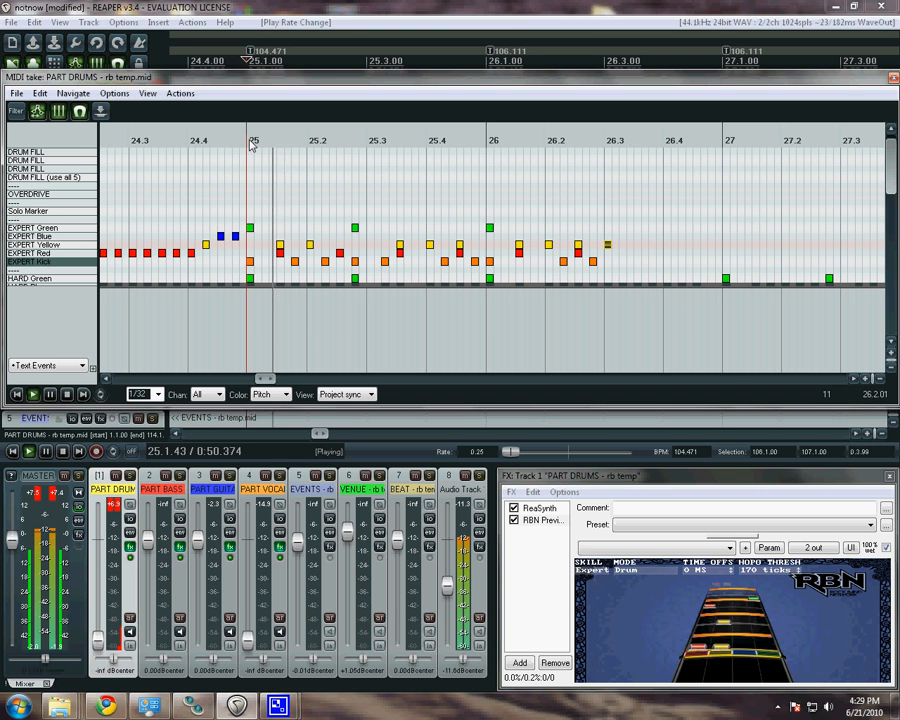
key(space)
drag(508, 453, 551, 460)
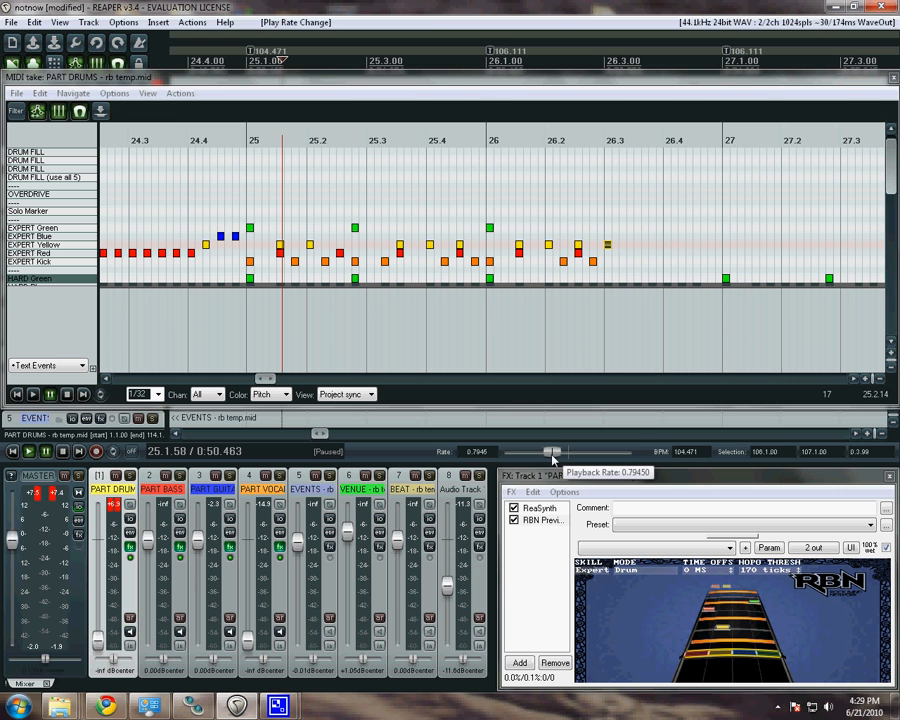
Replay twice from after beat 25.4 and, between beats 26.3 and 26.4, insert an Expert Blue-Kick pair, a Red, and a Blue at sixteenth spacing
click(455, 137)
key(space)
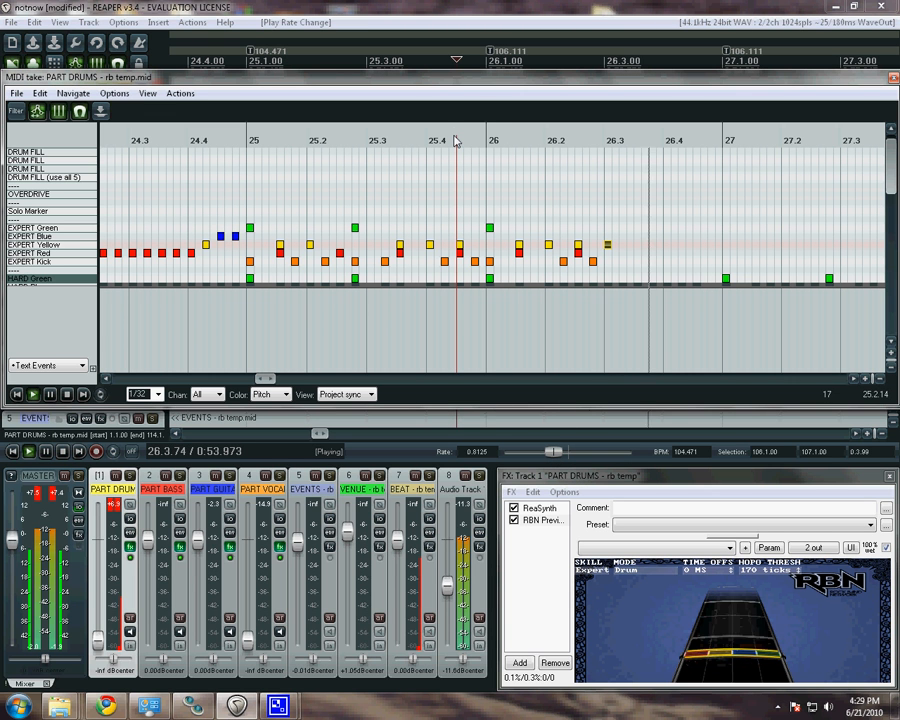
key(space)
click(459, 141)
key(space)
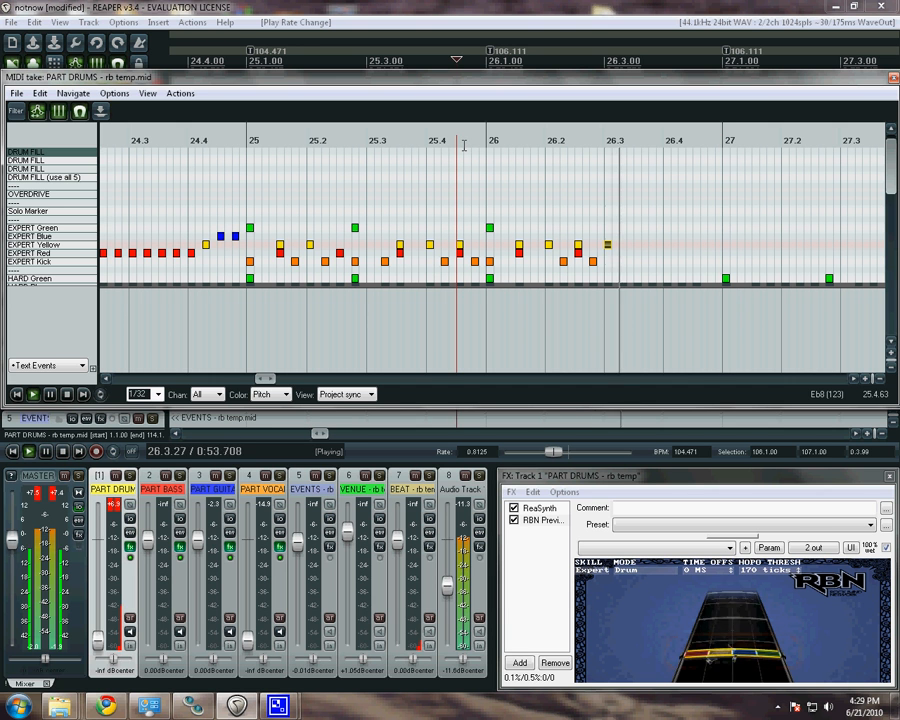
key(space)
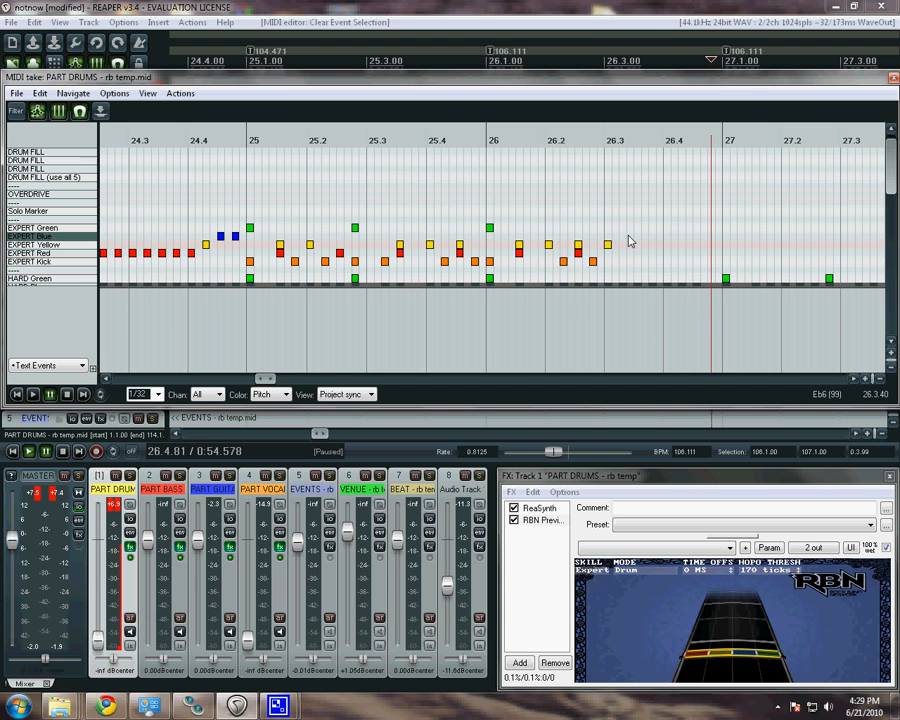
click(633, 237)
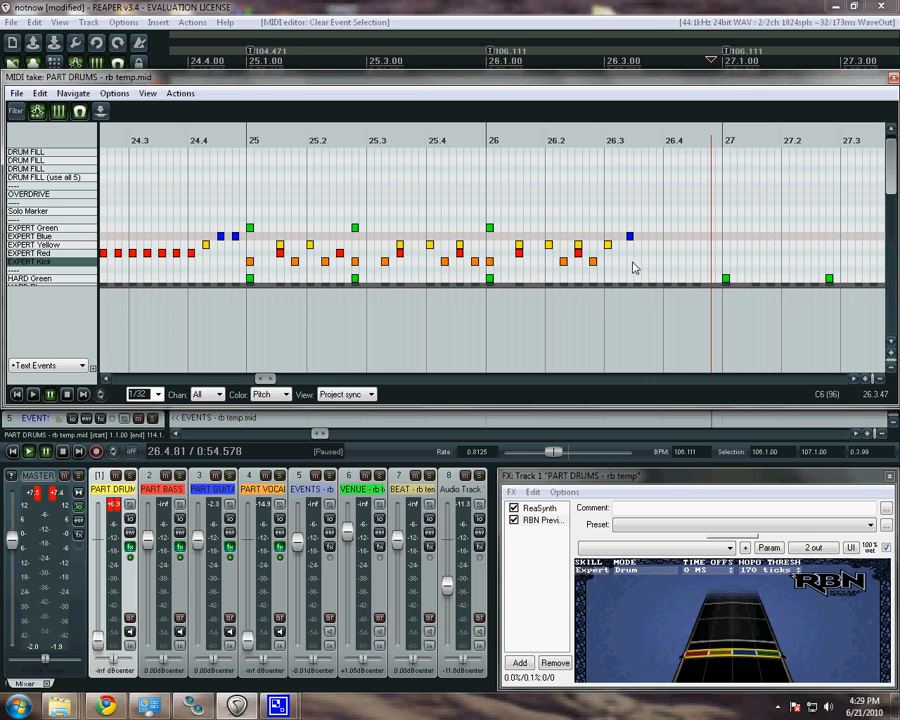
click(633, 263)
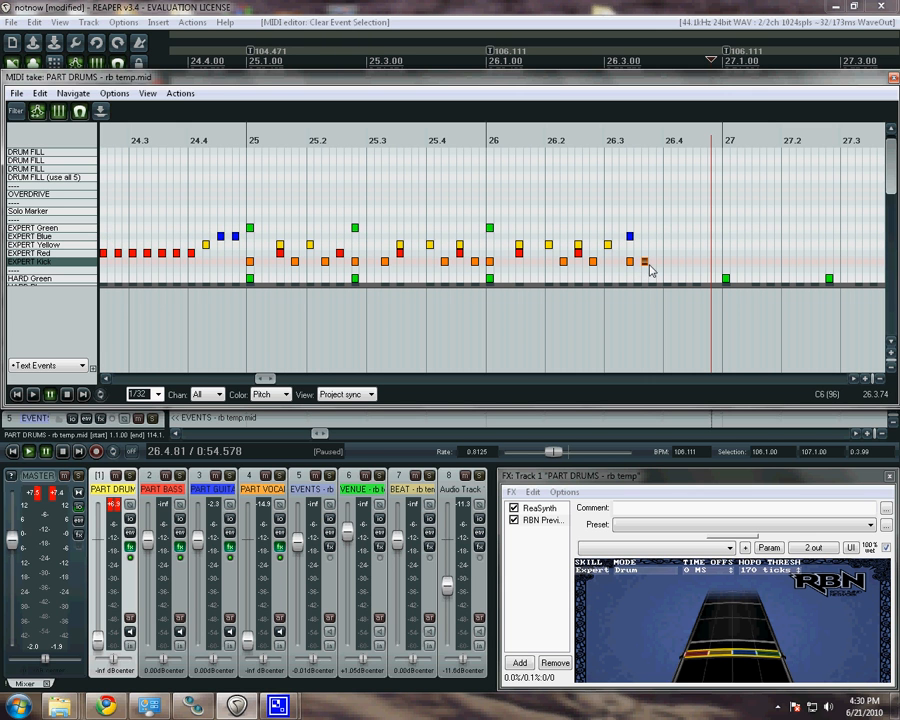
drag(650, 268, 653, 257)
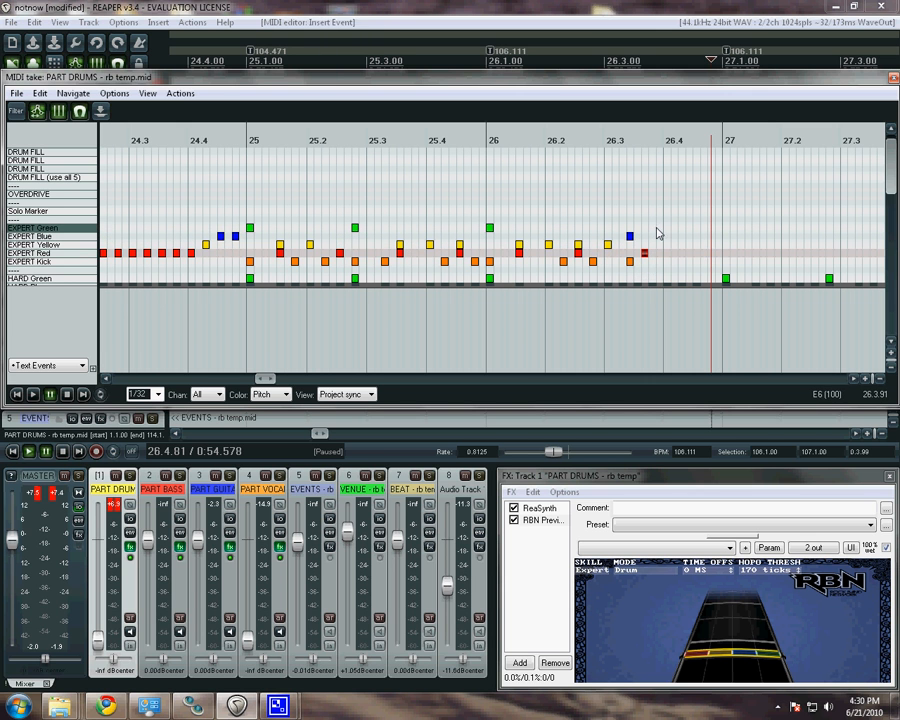
click(662, 237)
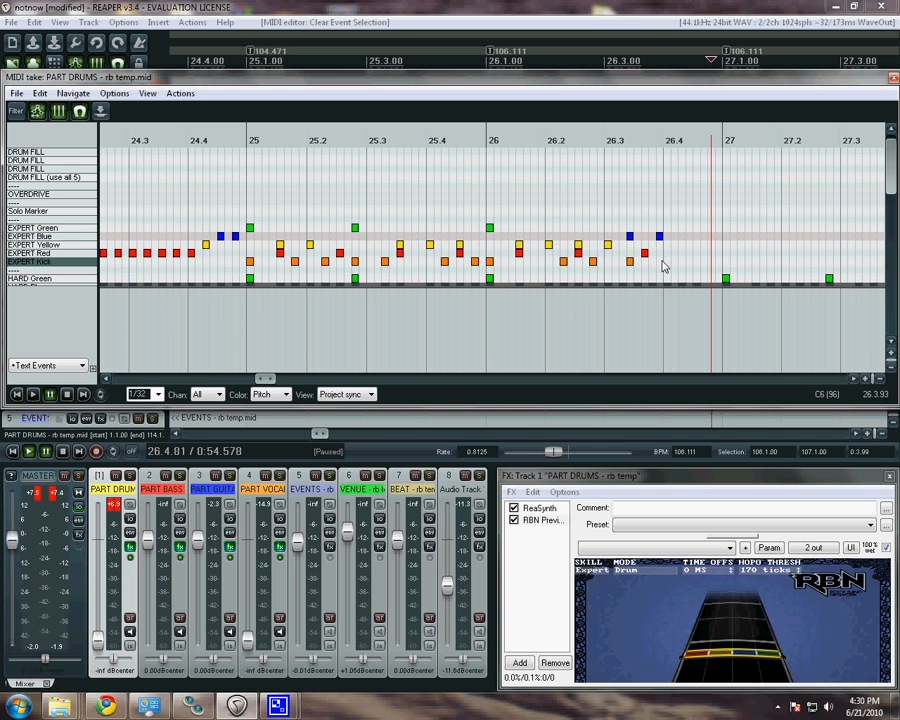
Add an Expert Kick under the last Blue before beat 26.4, followed by a Blue, a Kick, and a Red at sixteenth spacing
click(663, 263)
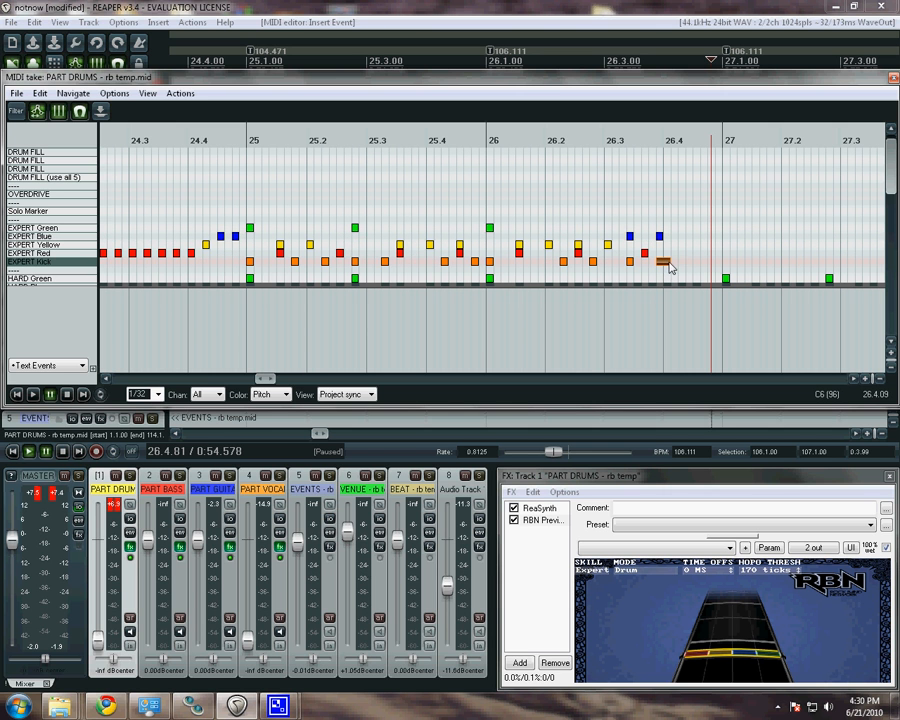
click(663, 261)
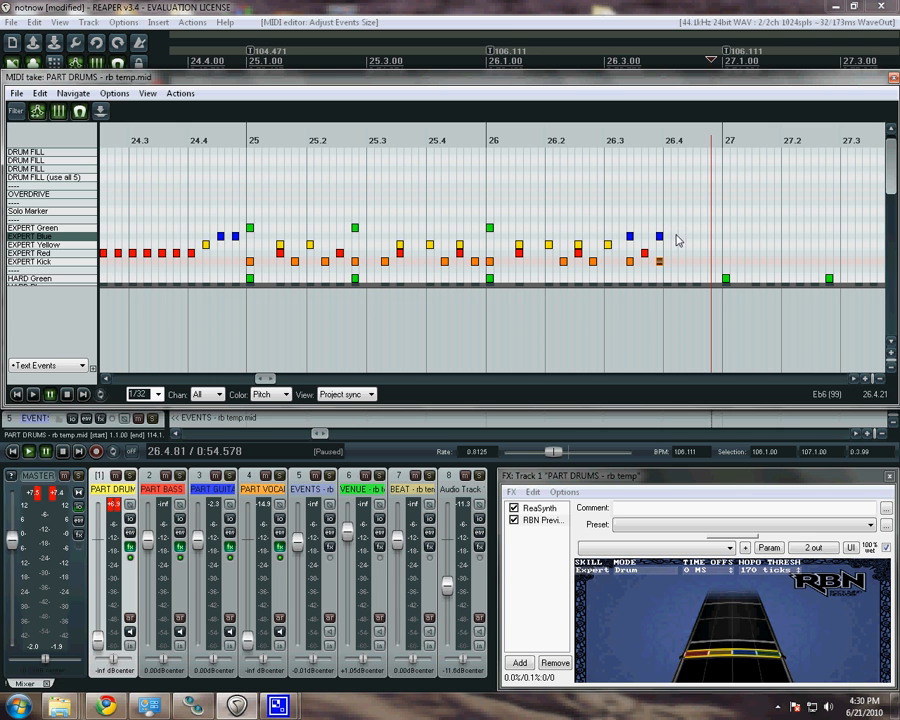
click(676, 237)
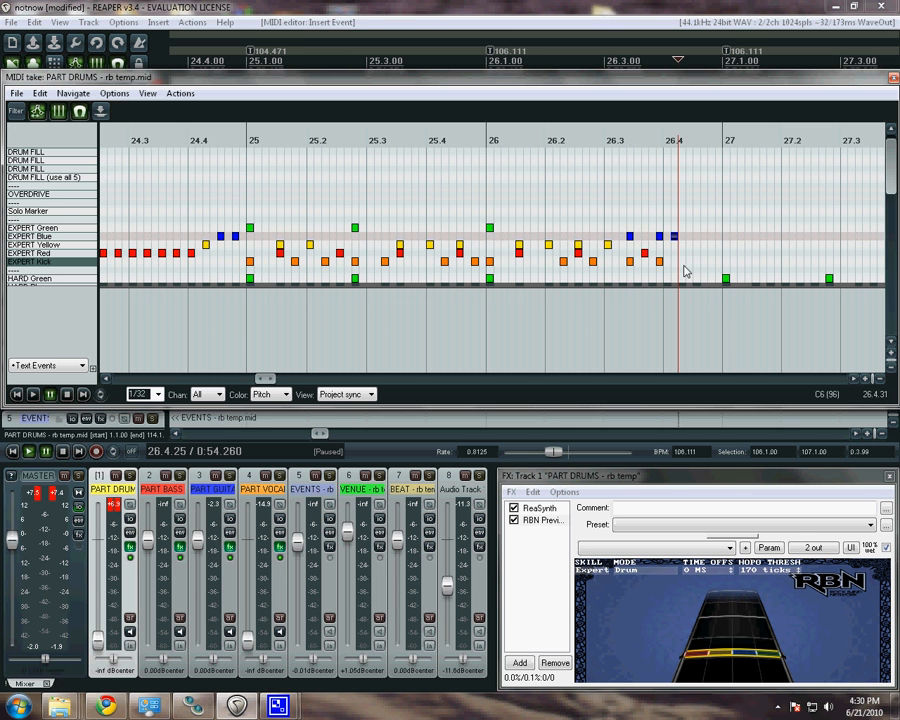
click(688, 263)
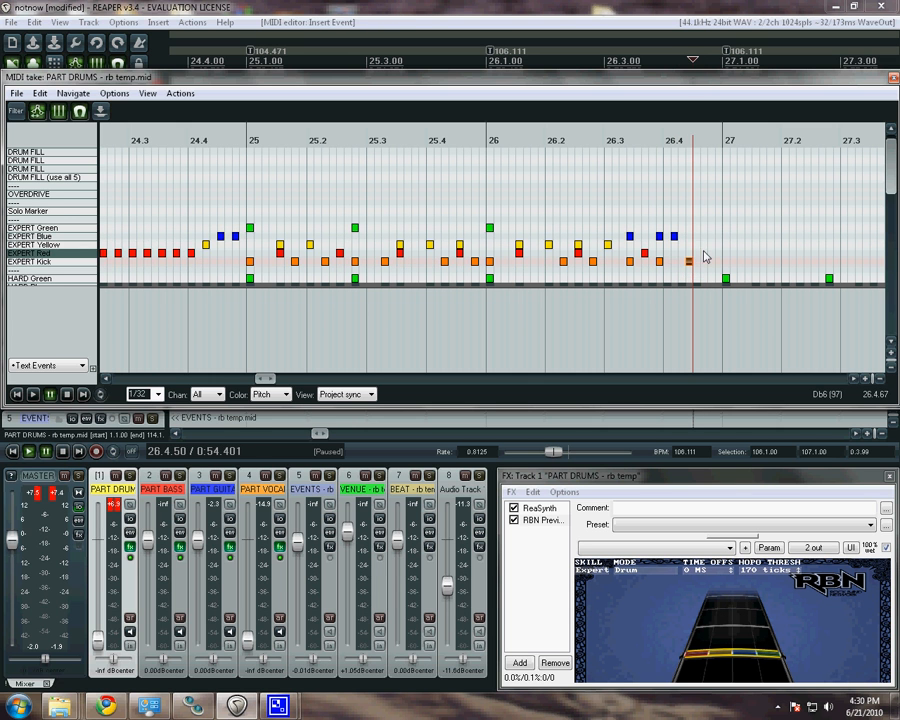
click(703, 253)
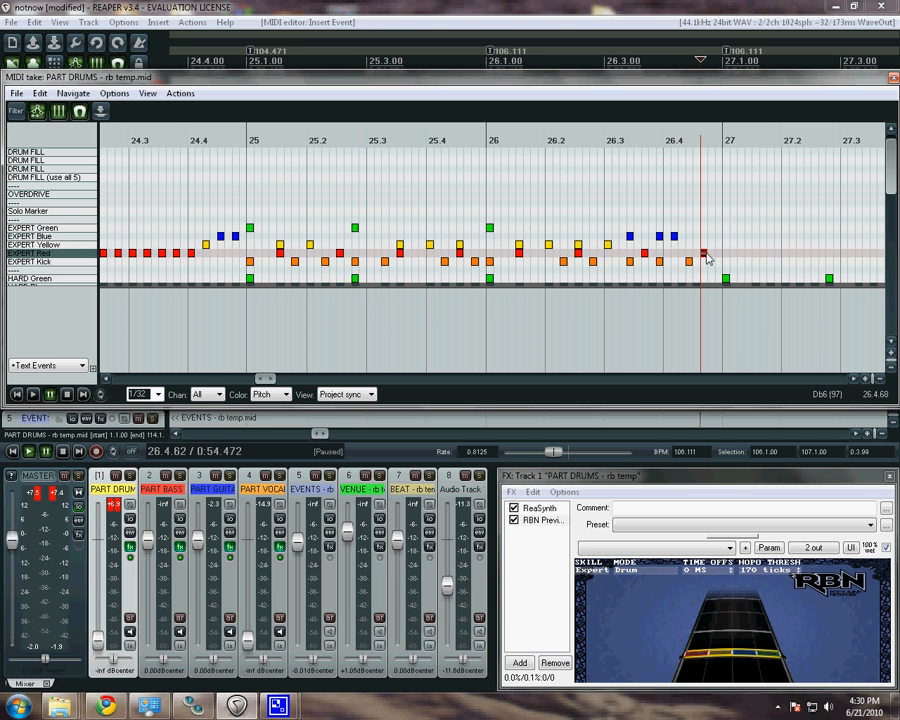
click(681, 203)
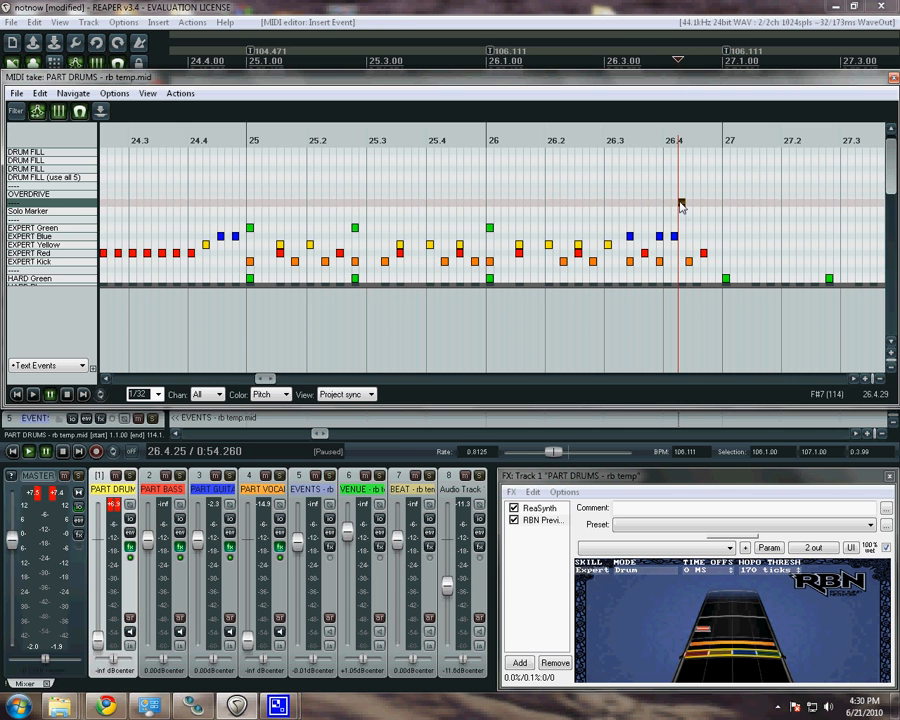
double_click(681, 204)
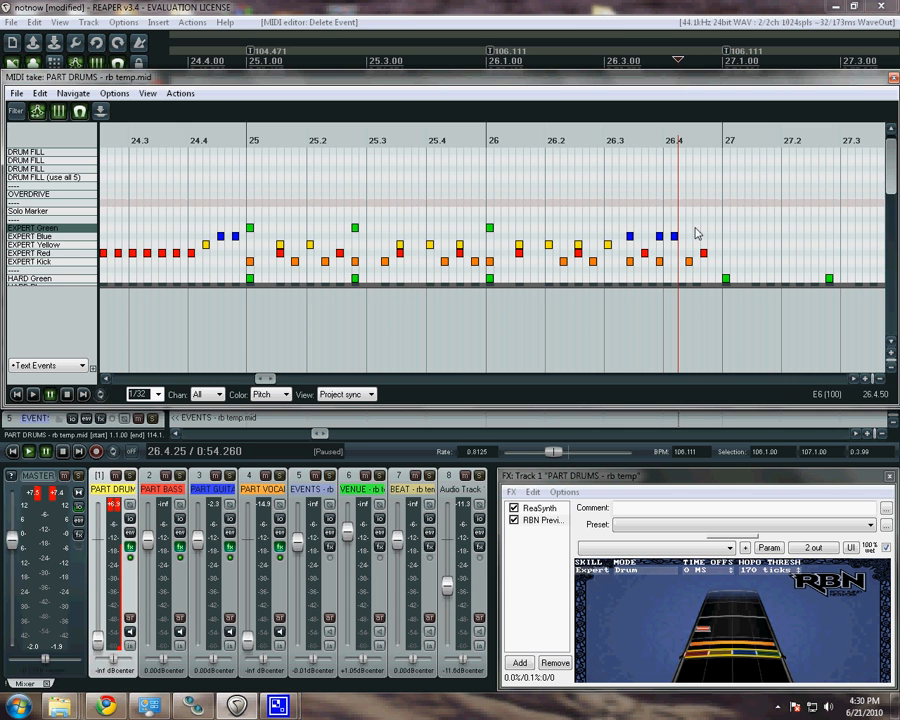
double_click(697, 229)
Shift the Expert notes after beat 26.3, except the final Red, a thirty-second earlier to match the Hard notes, replaying from after beat 25.4
scroll(483, 153, down, 1)
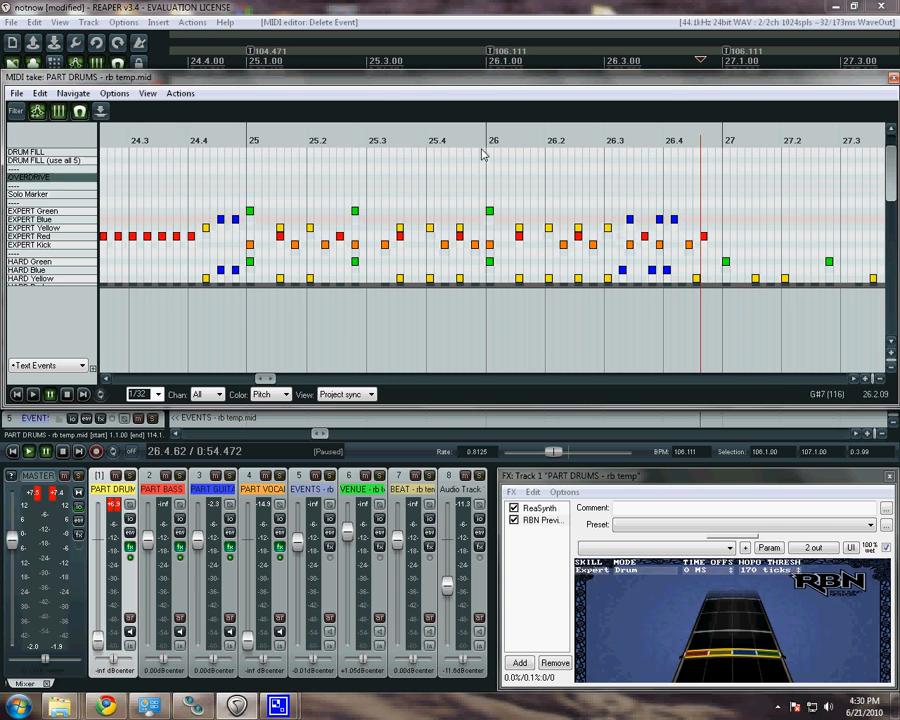
scroll(344, 175, down, 2)
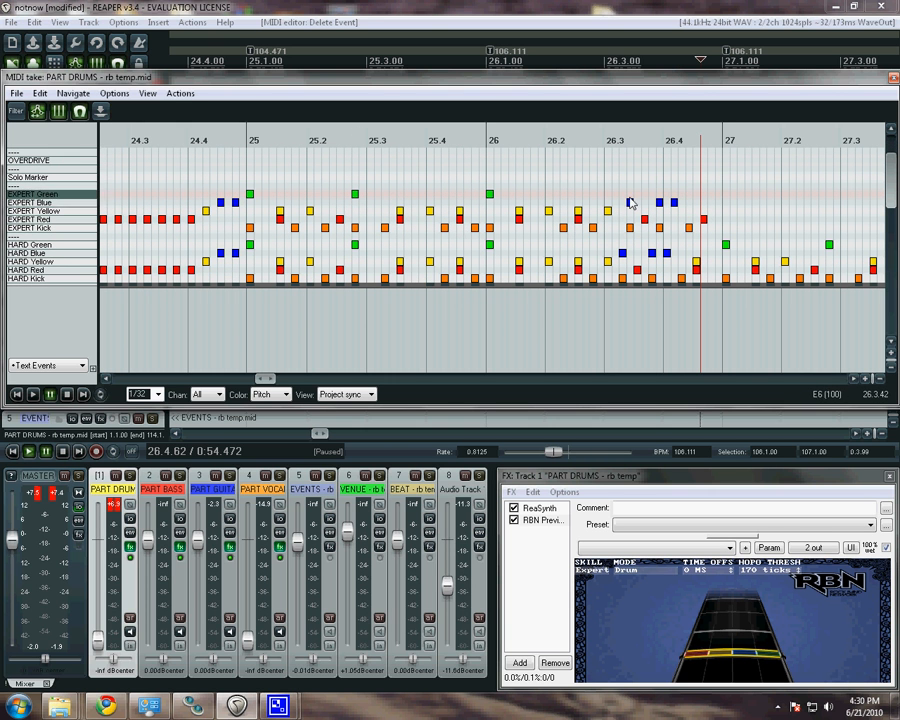
drag(631, 203, 667, 229)
click(472, 140)
key(space)
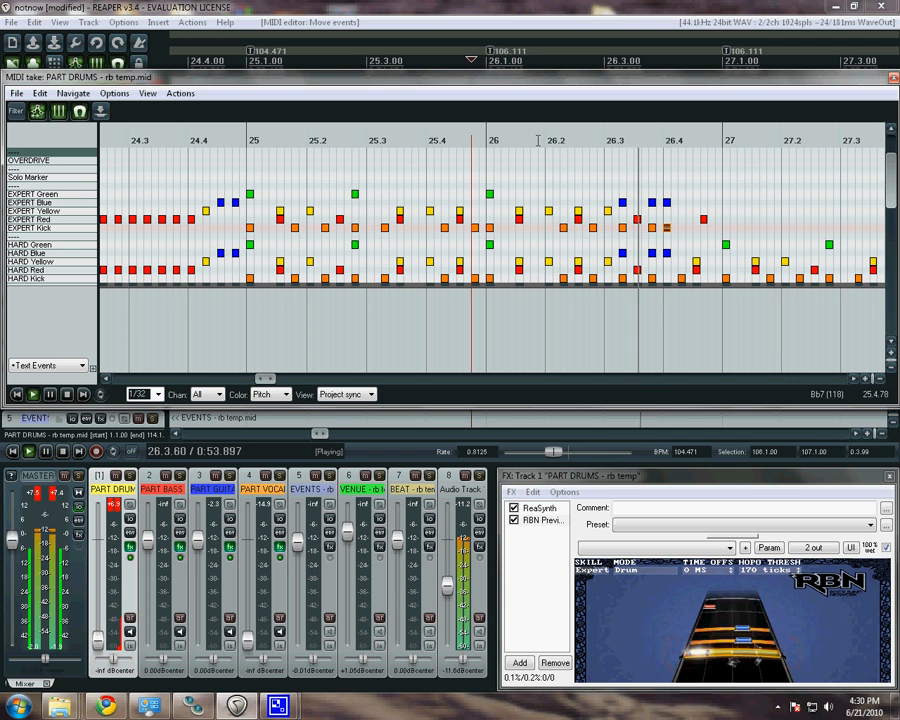
key(space)
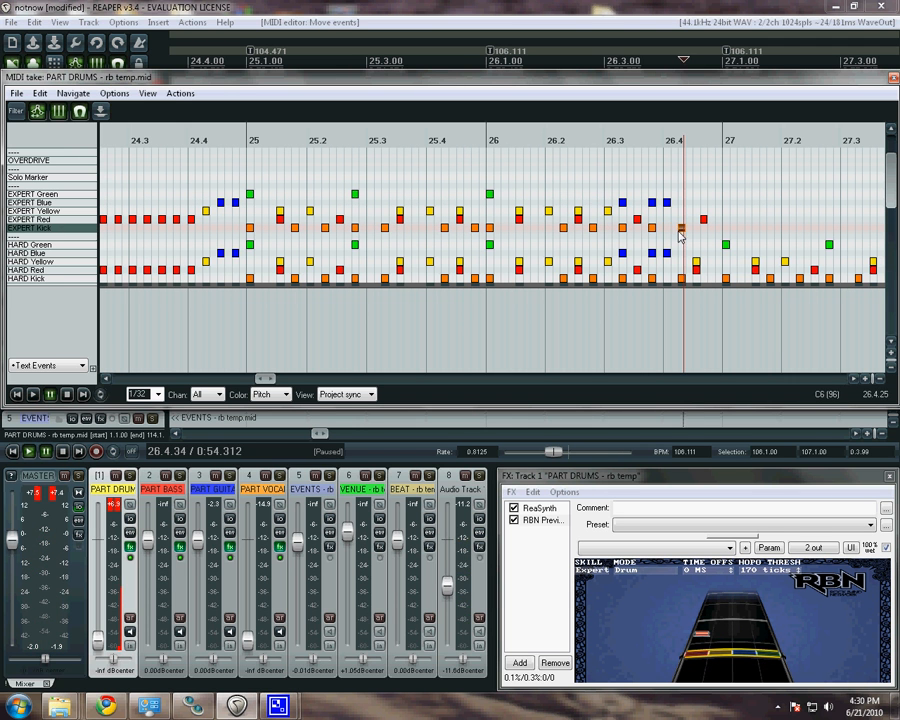
Insert an Expert Yellow paired with the final Red of measure 26 and replay from the start of the measure
scroll(679, 235, up, 1)
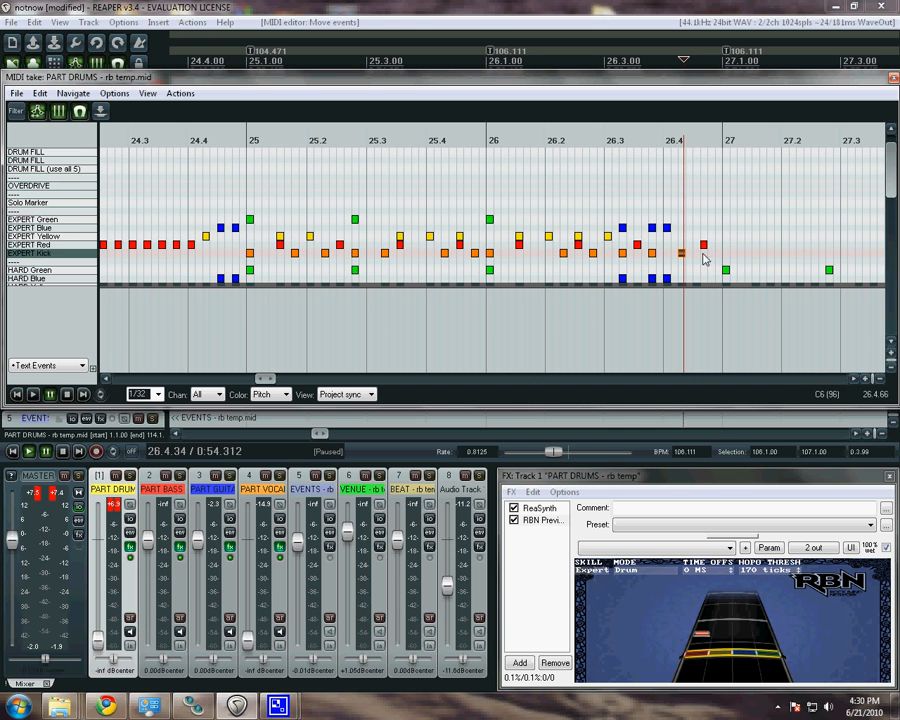
click(705, 238)
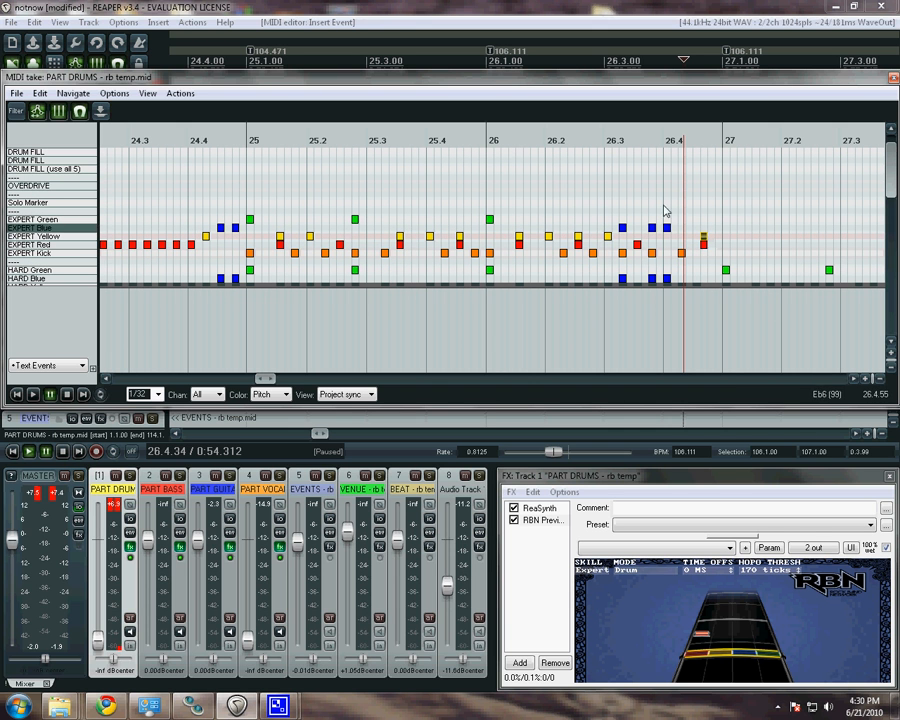
click(497, 130)
key(space)
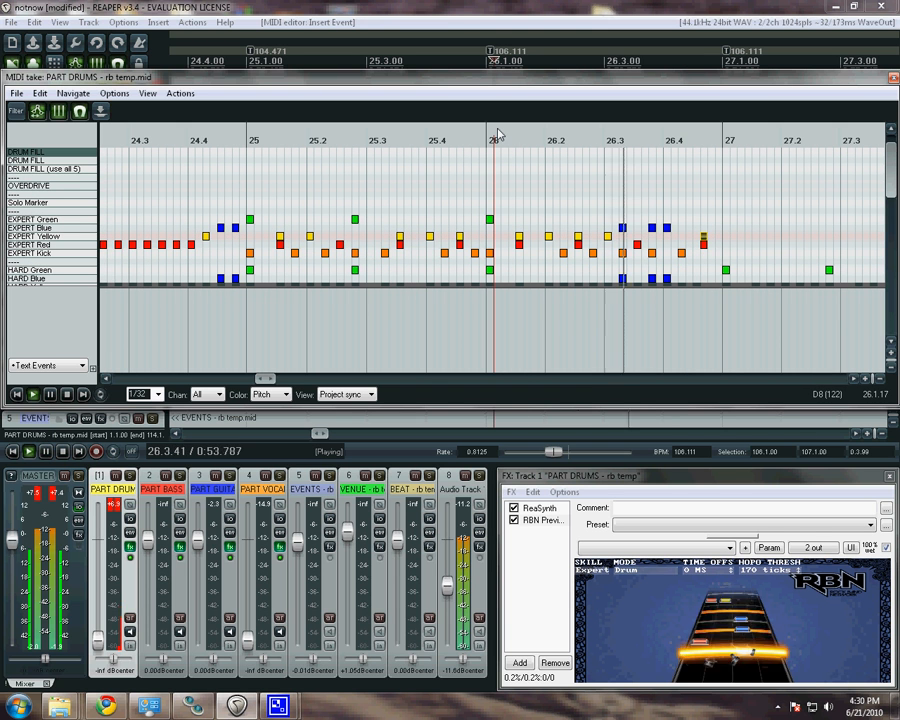
key(ctrl+space)
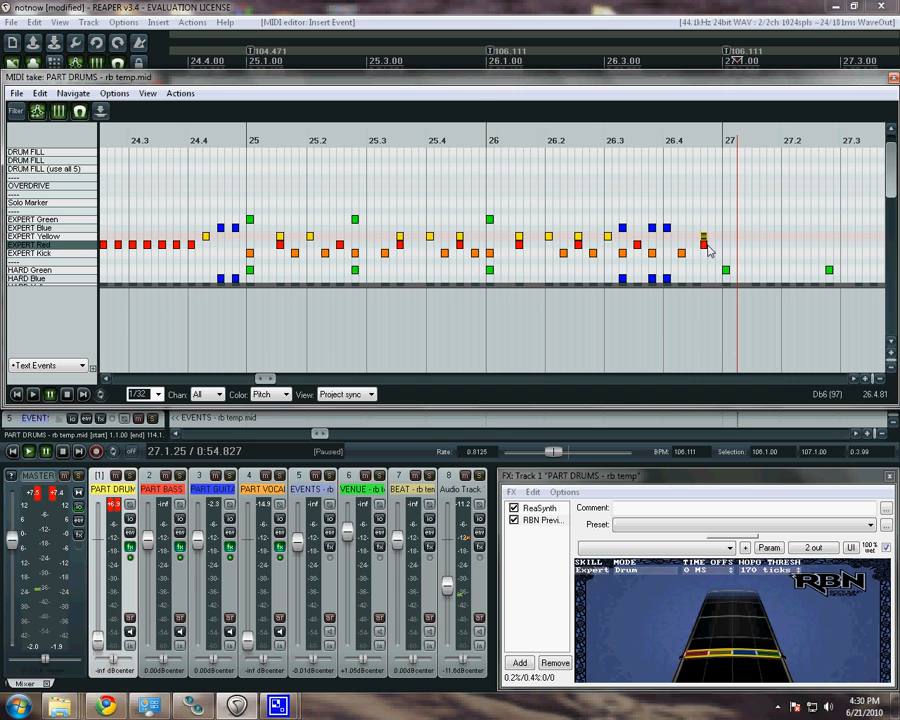
Move the final Red-Yellow pair of measure 26 a thirty-second earlier and replay from beat 26.2
drag(704, 245, 696, 242)
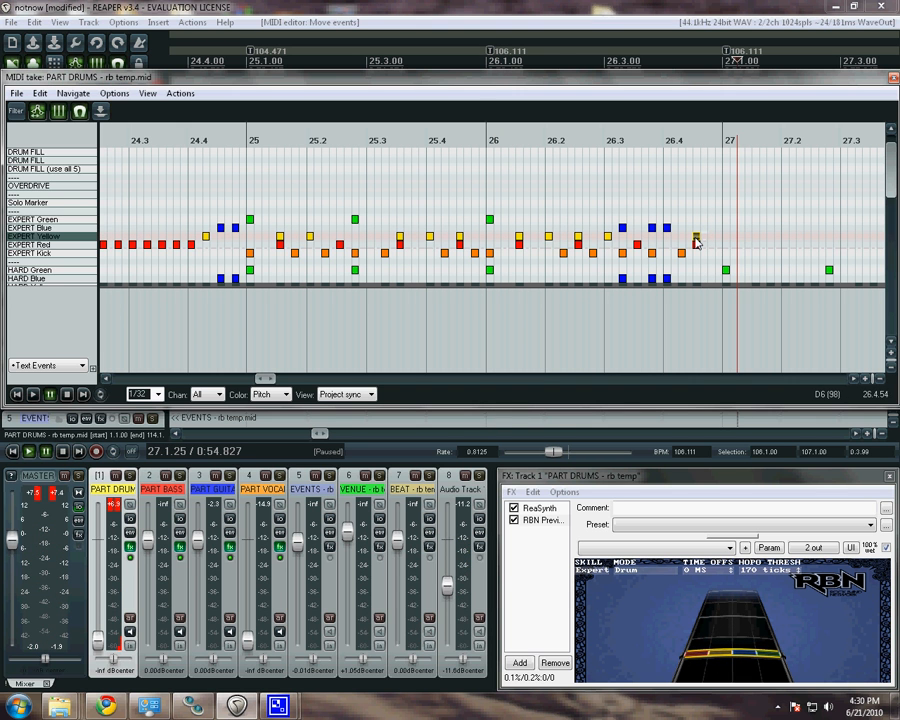
click(560, 140)
key(space)
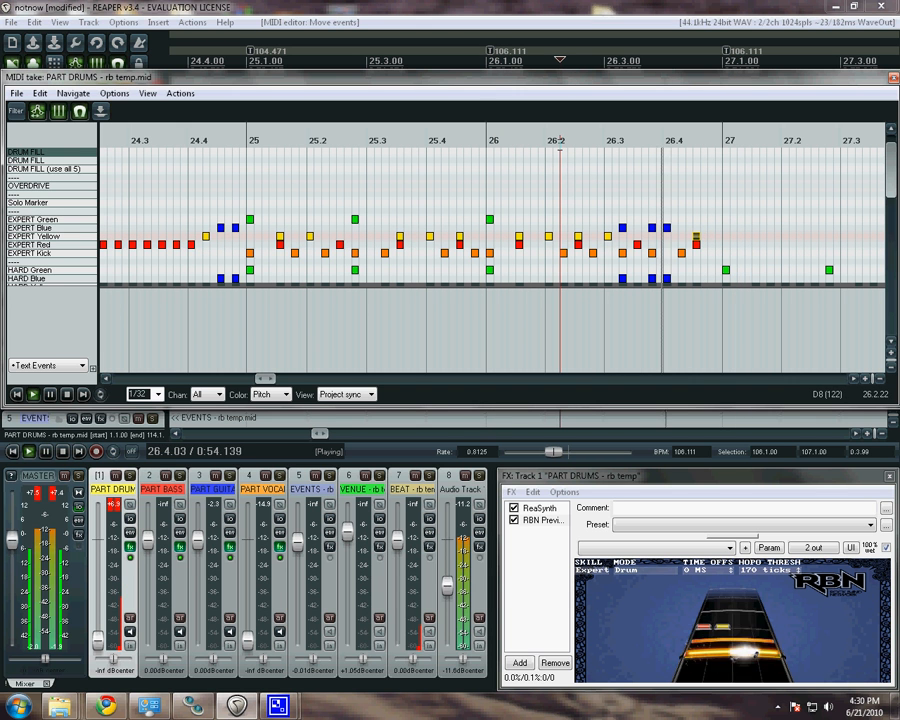
key(ctrl+space)
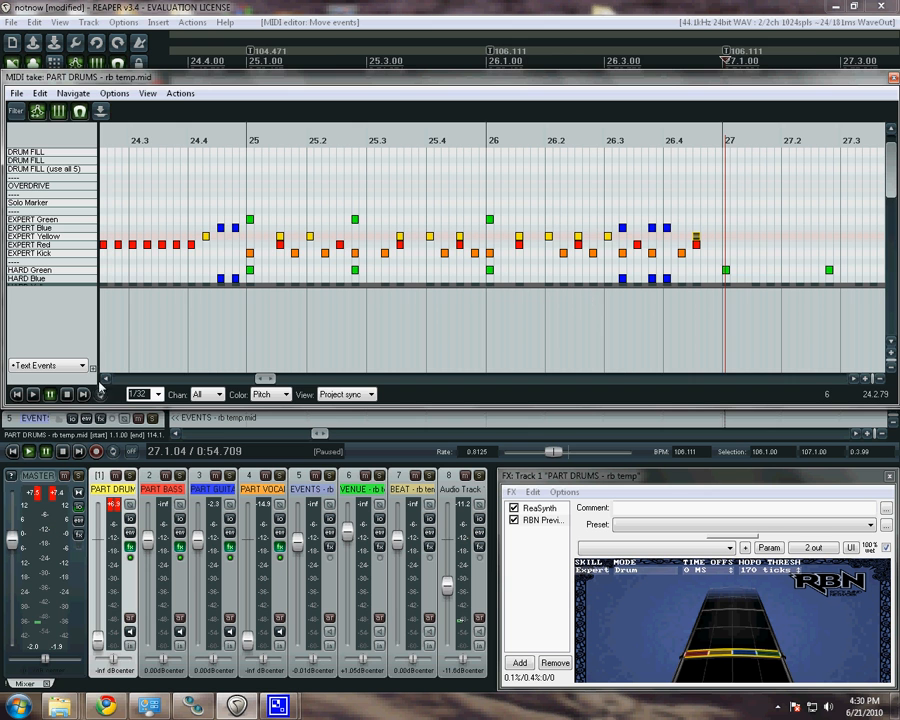
Raise the PART DRUMS volume to -0.14 dB and play from beat 24.4 in an enlarged RBN preview window, closing it when done
click(105, 380)
click(281, 136)
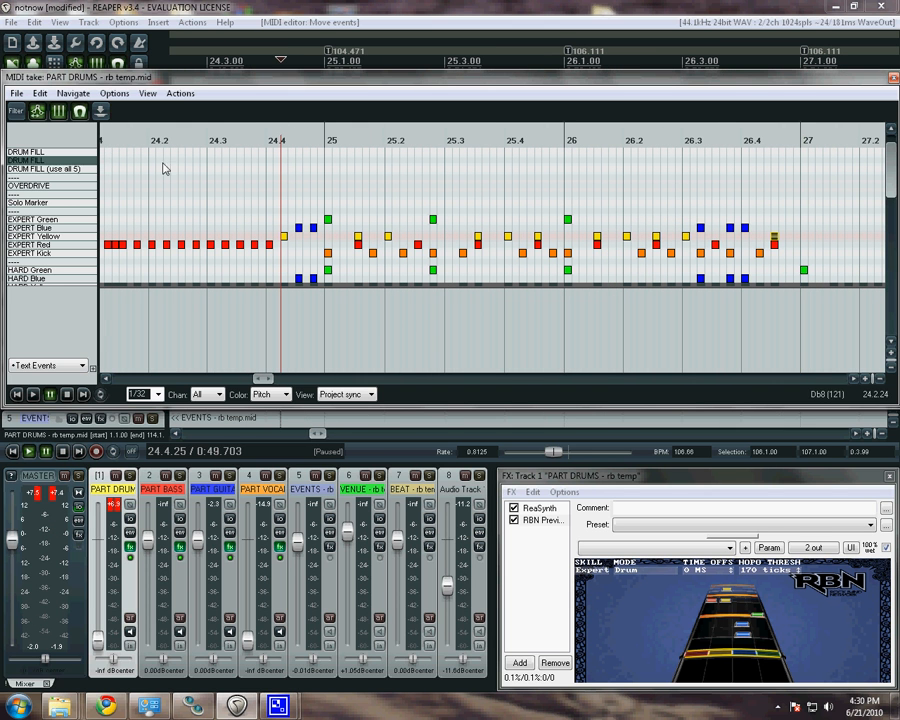
click(99, 551)
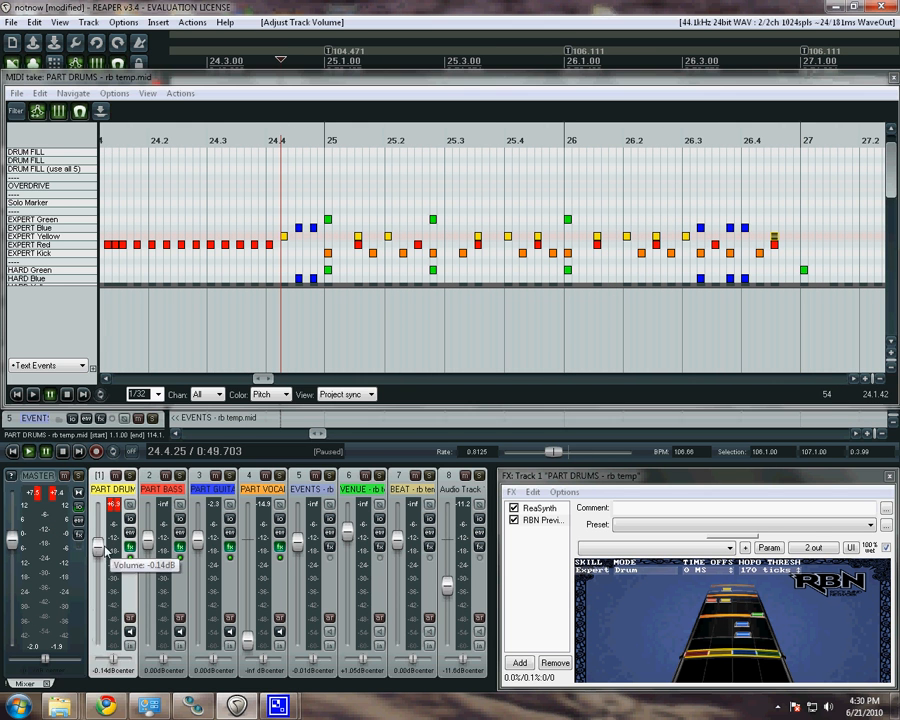
drag(497, 476, 293, 296)
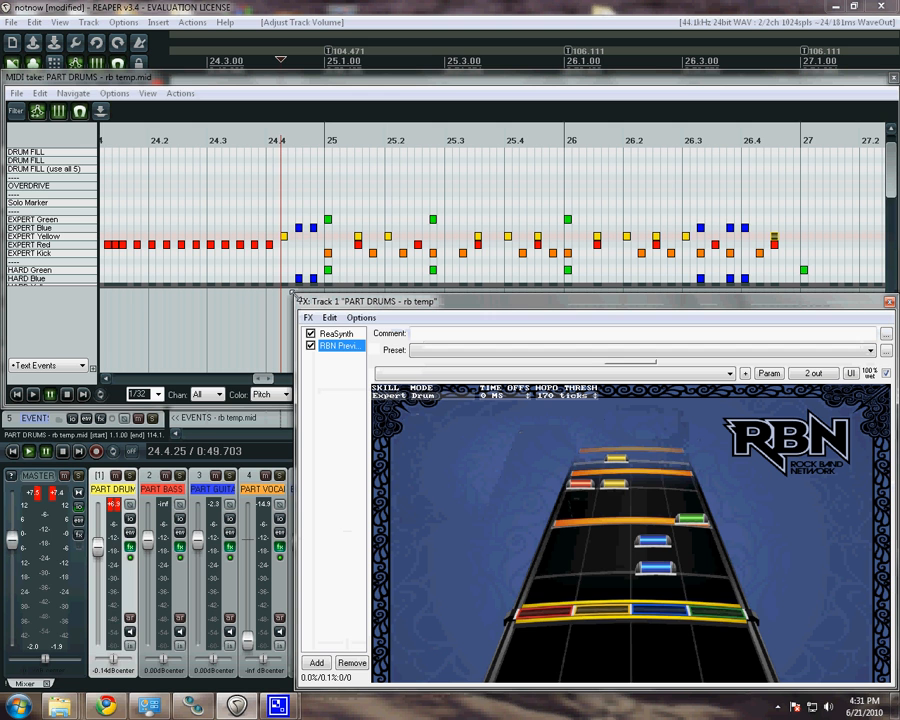
key(space)
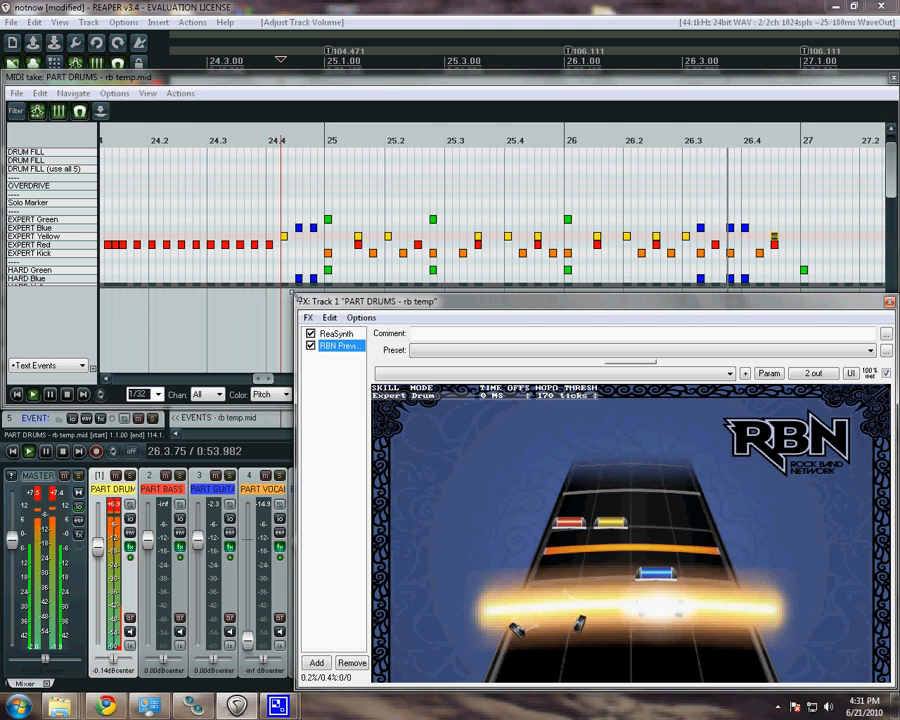
click(889, 302)
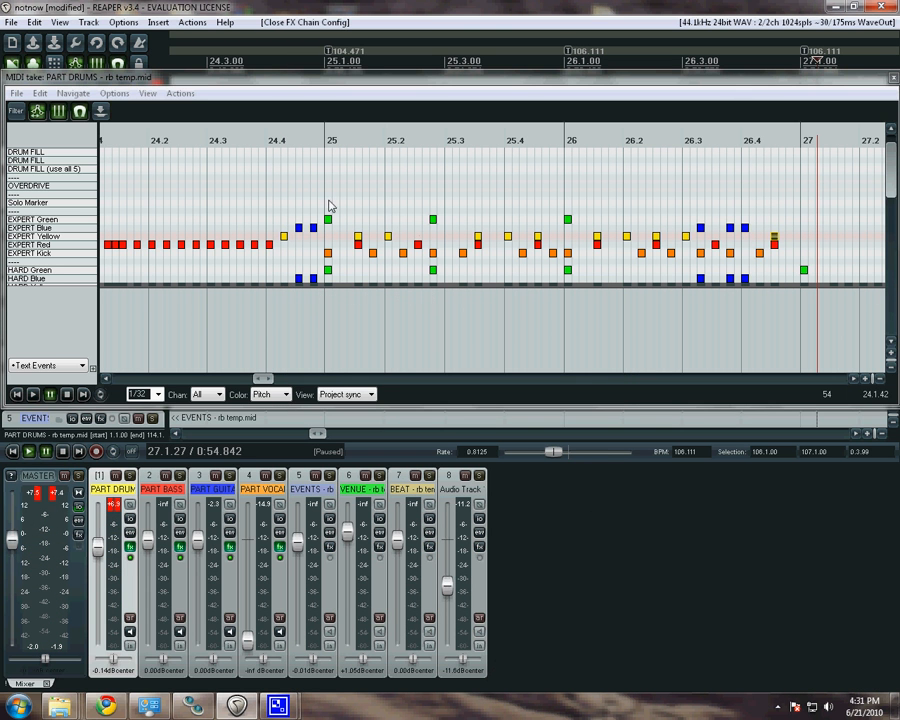
Copy the Expert notes of measures 25 and 26 and paste them into measures 27 and 28
drag(330, 196, 801, 262)
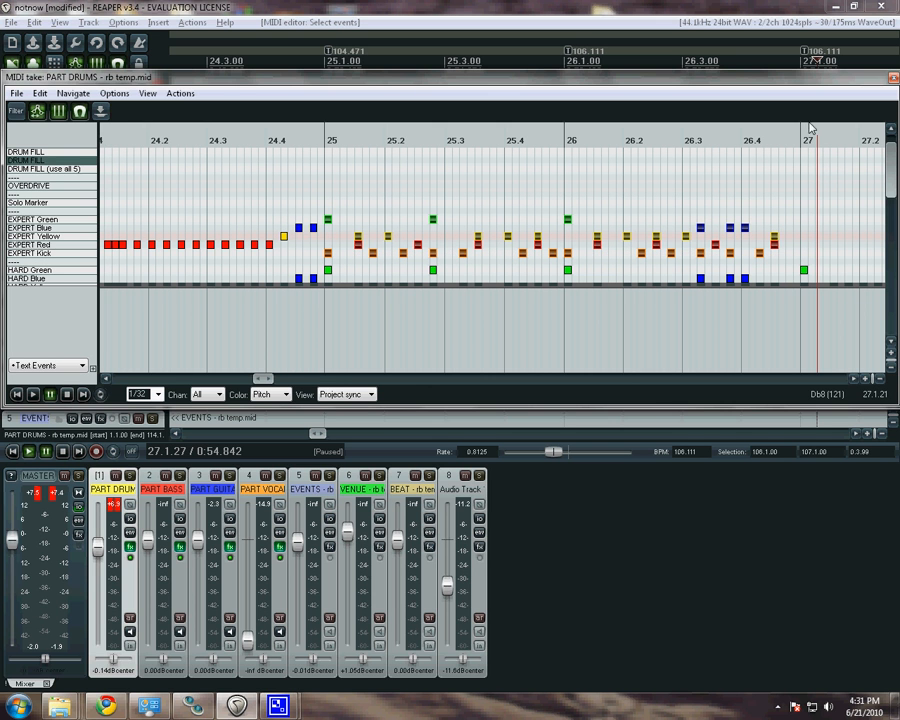
key(ctrl+v)
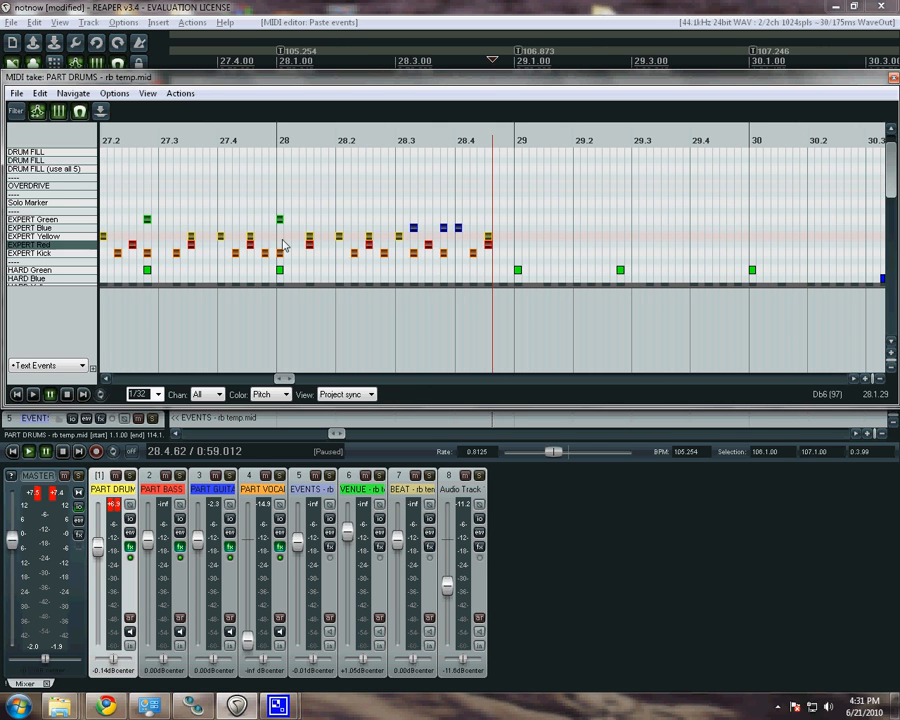
click(108, 380)
click(213, 199)
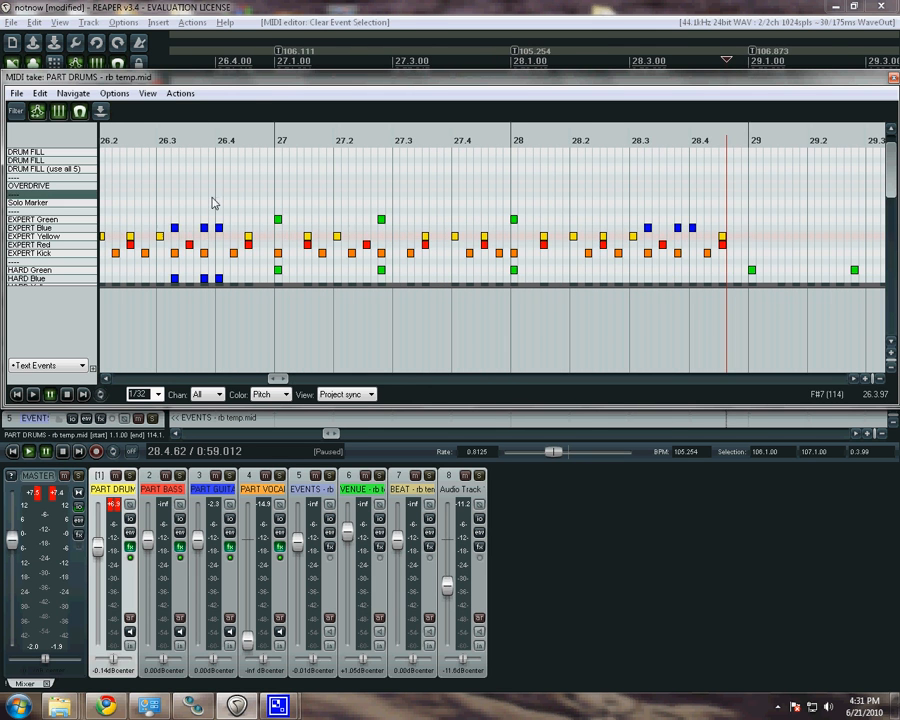
Play from after beat 26.3, restore the playback rate to 1.0, and continue listening into measure 27
click(183, 139)
key(space)
key(space)
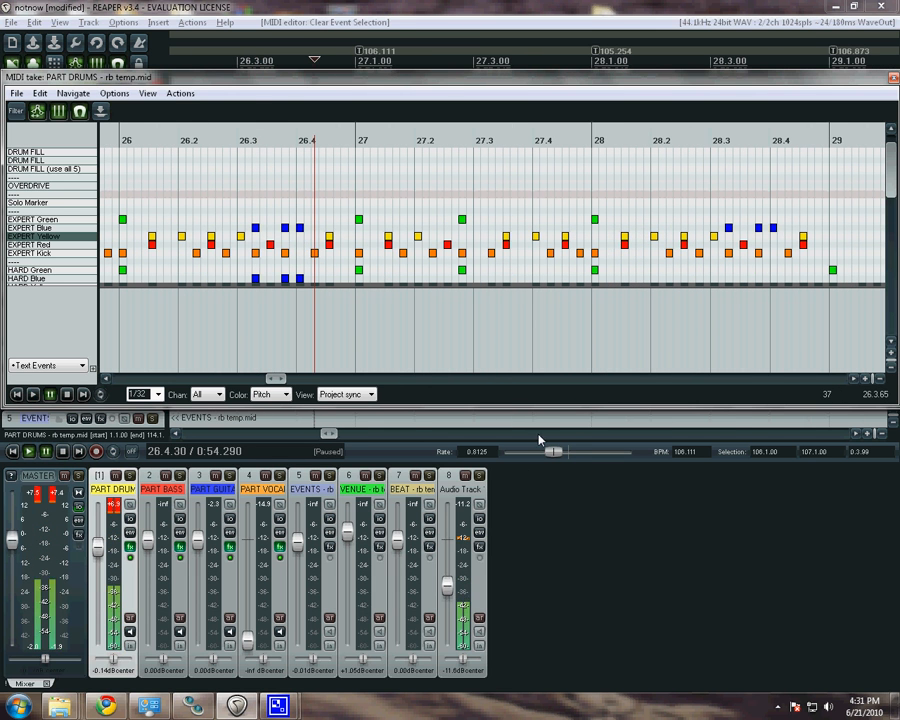
mouse_move(558, 452)
mouse_down()
mouse_move(612, 458)
mouse_move(572, 455)
mouse_up()
key(space)
key(space)
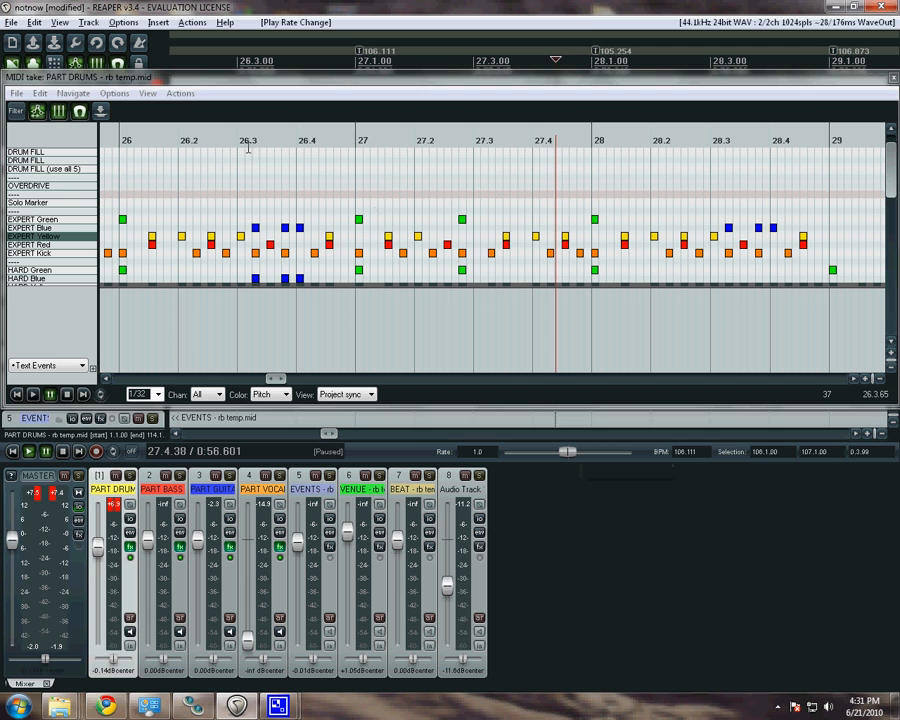
Replay from beat 26.3 and reopen the PART DRUMS effects window to watch the RBN preview
click(248, 146)
key(space)
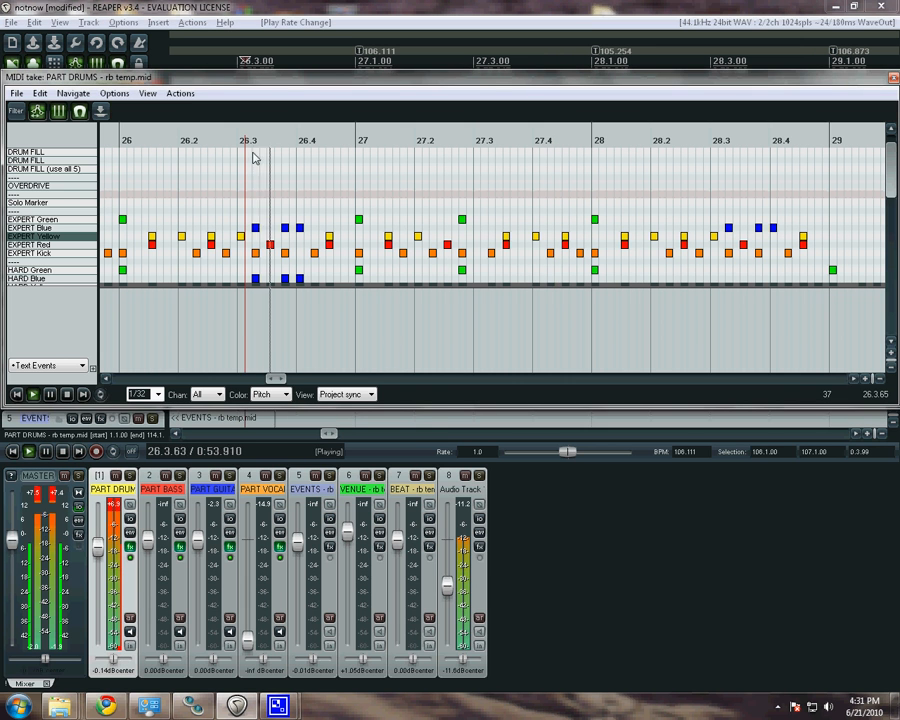
click(130, 546)
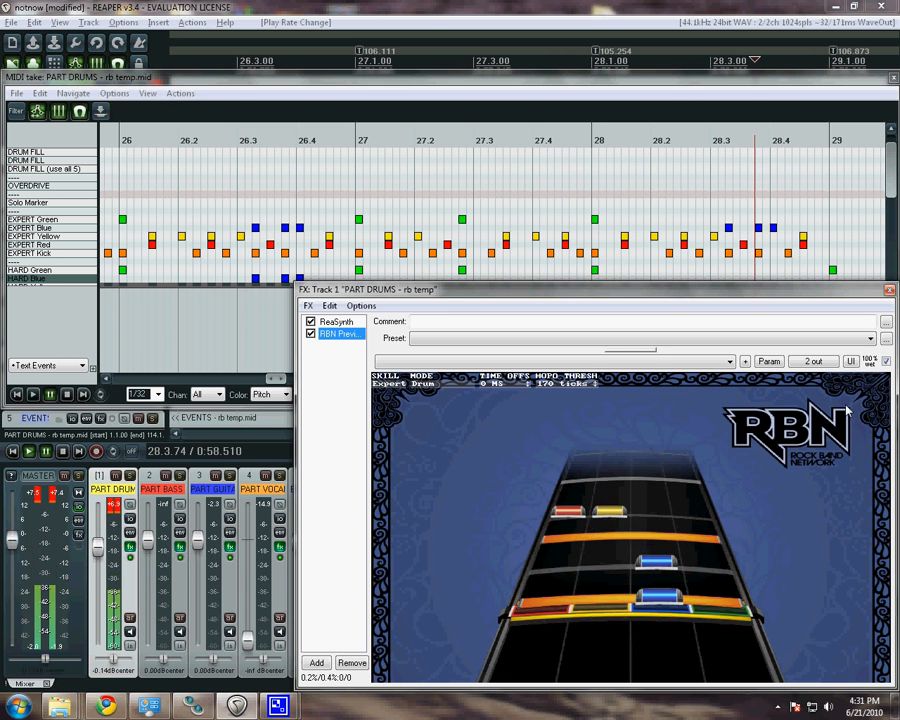
Lower the PART DRUMS volume to -inf and replay from beat 27.4 through measure 28
click(541, 143)
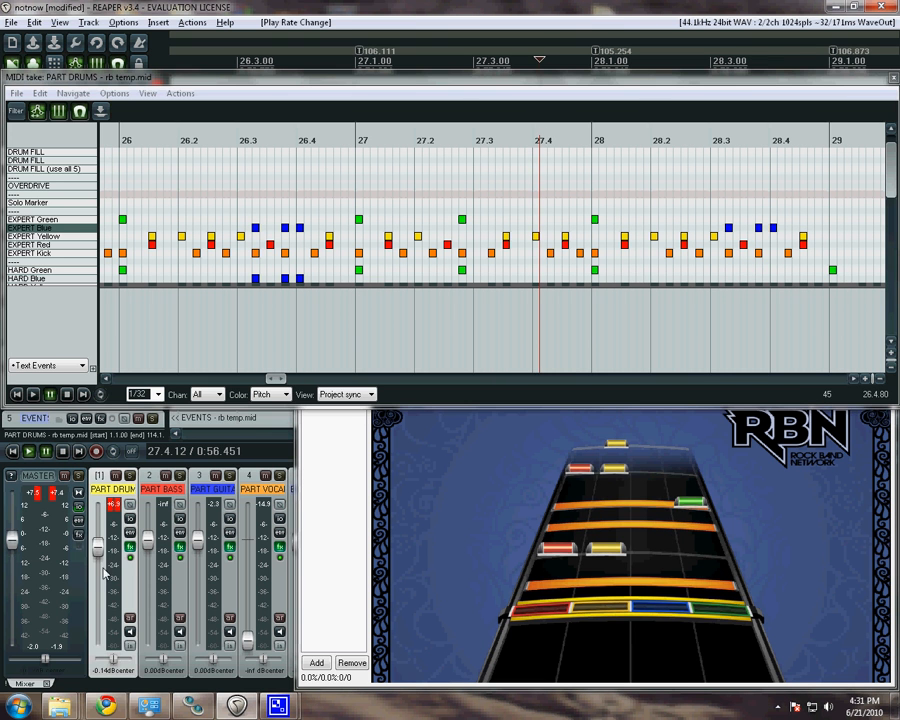
click(540, 143)
key(space)
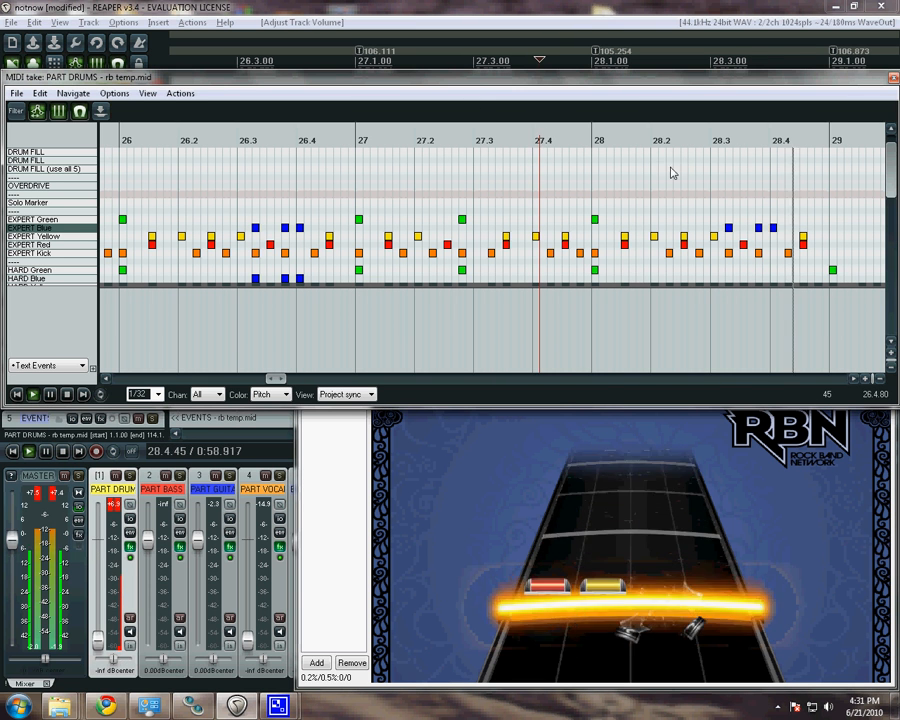
click(632, 157)
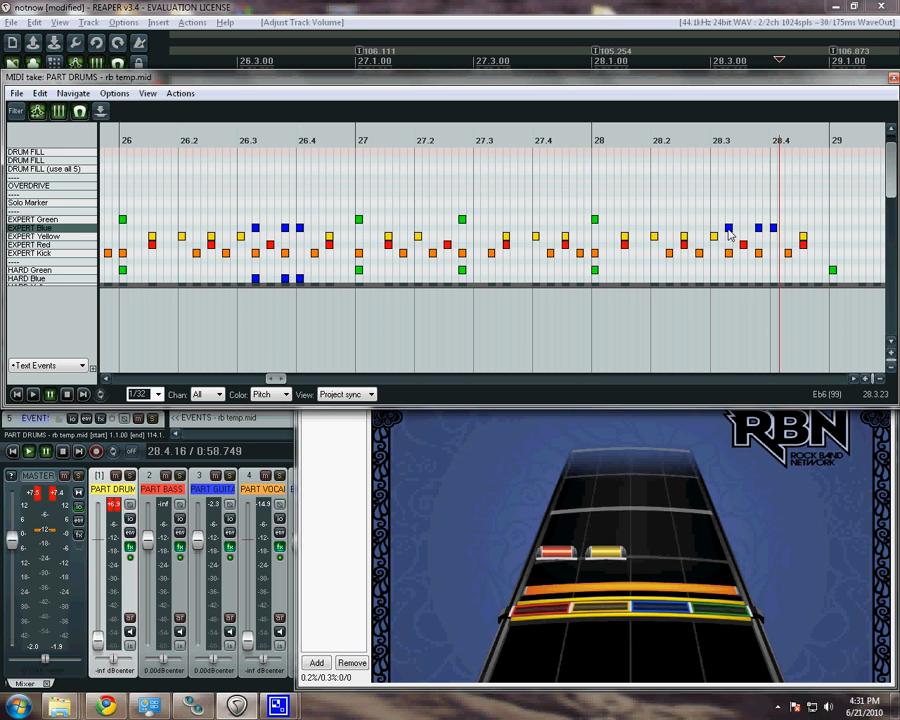
Replace the Expert Blues in beats 28.3 and 28.4 with Red-Yellow pairs, and replay from measure 28 while adding Kicks into measure 29
drag(729, 228, 772, 237)
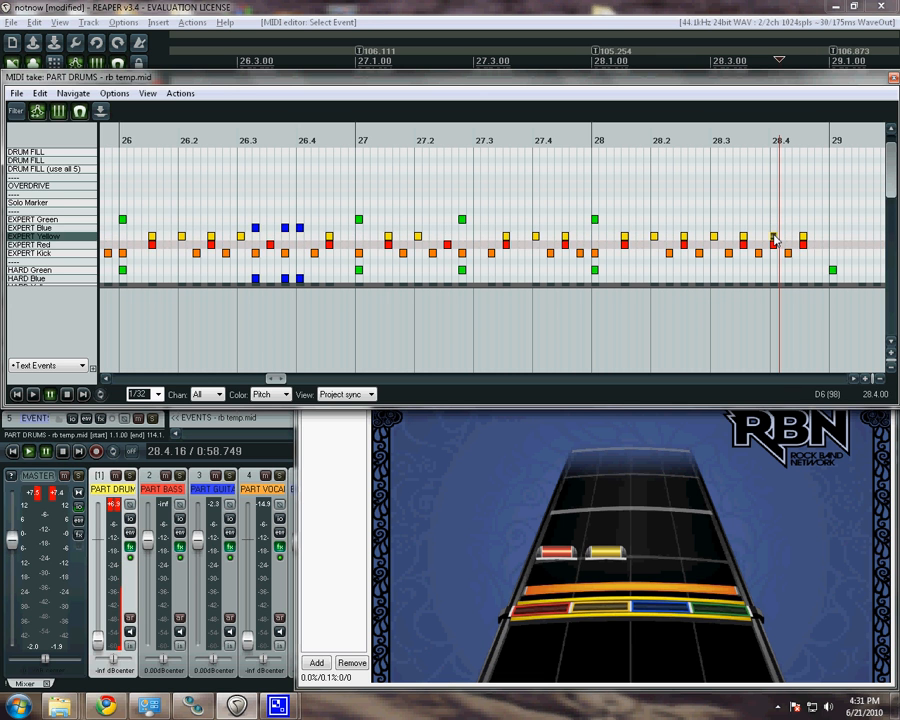
click(598, 133)
key(space)
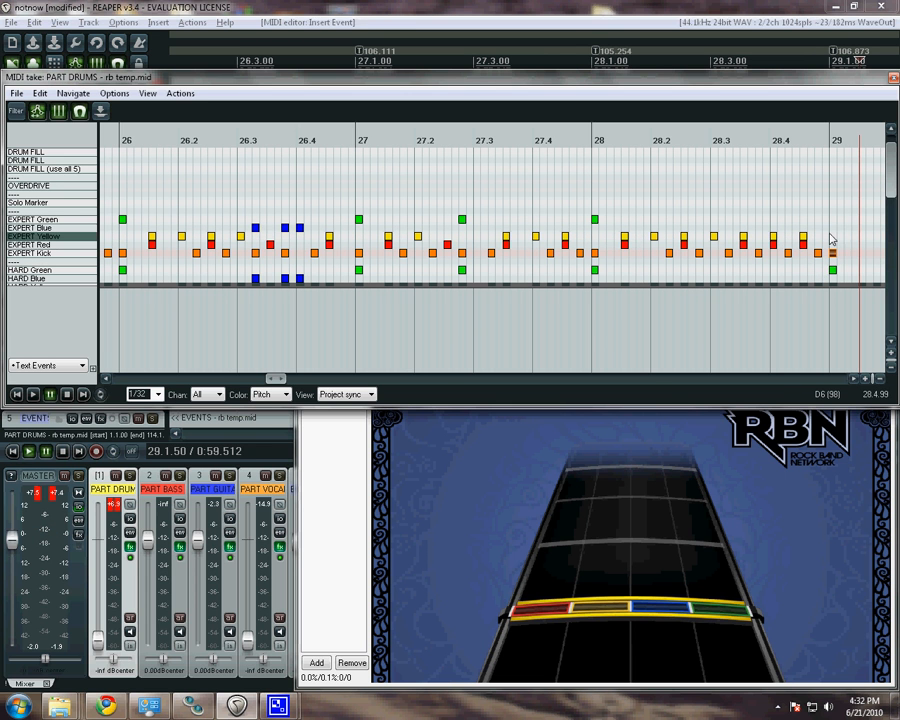
Replay from beat 28.3, then replace the Expert Green and Kick at measure 29 with the copied pattern from measures 25 and 26
click(717, 181)
key(space)
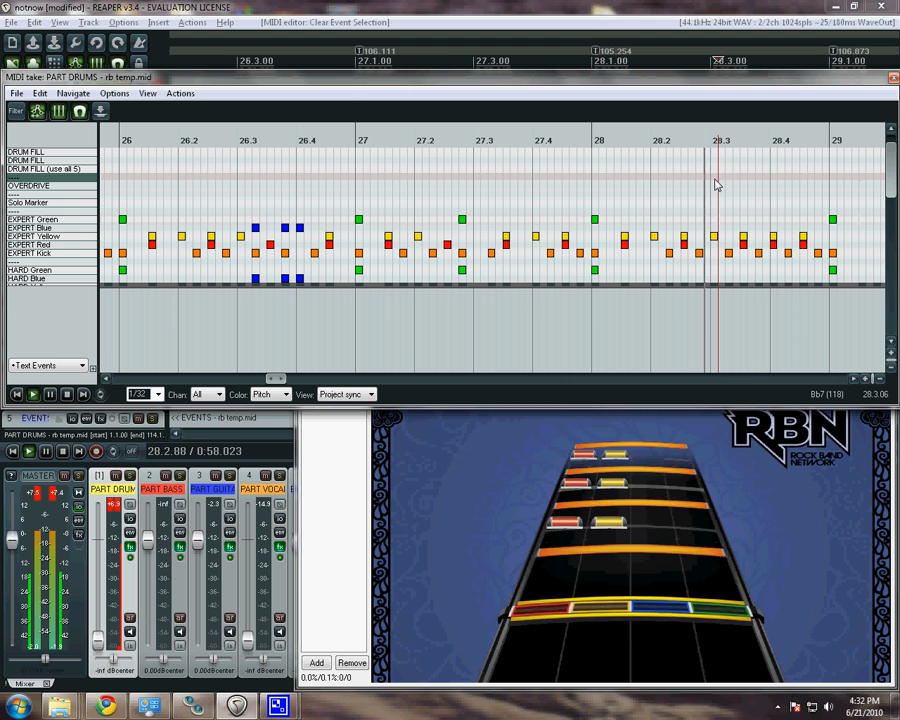
key(space)
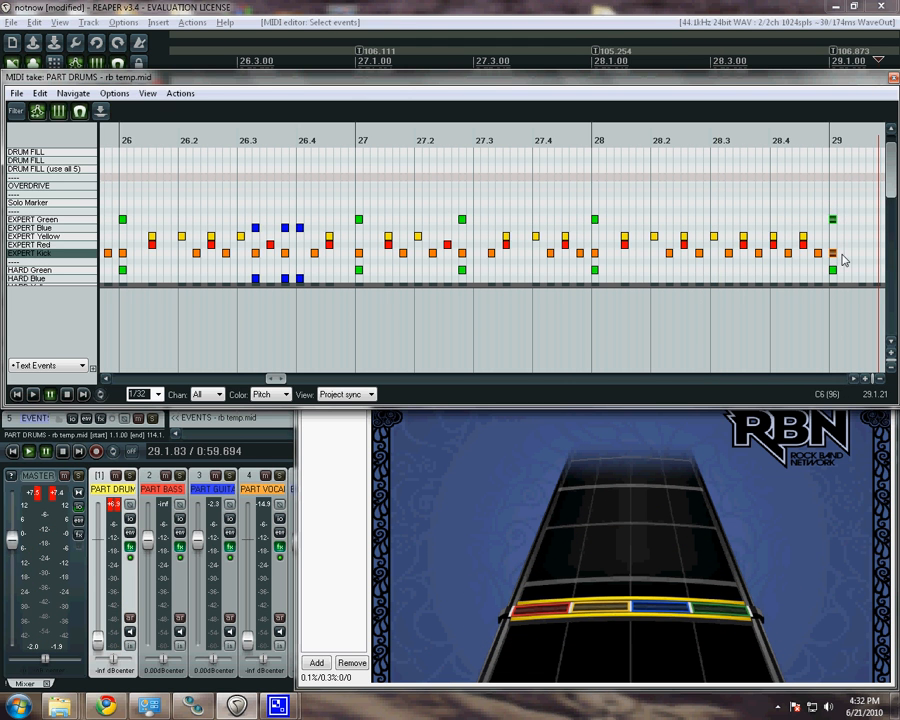
click(828, 143)
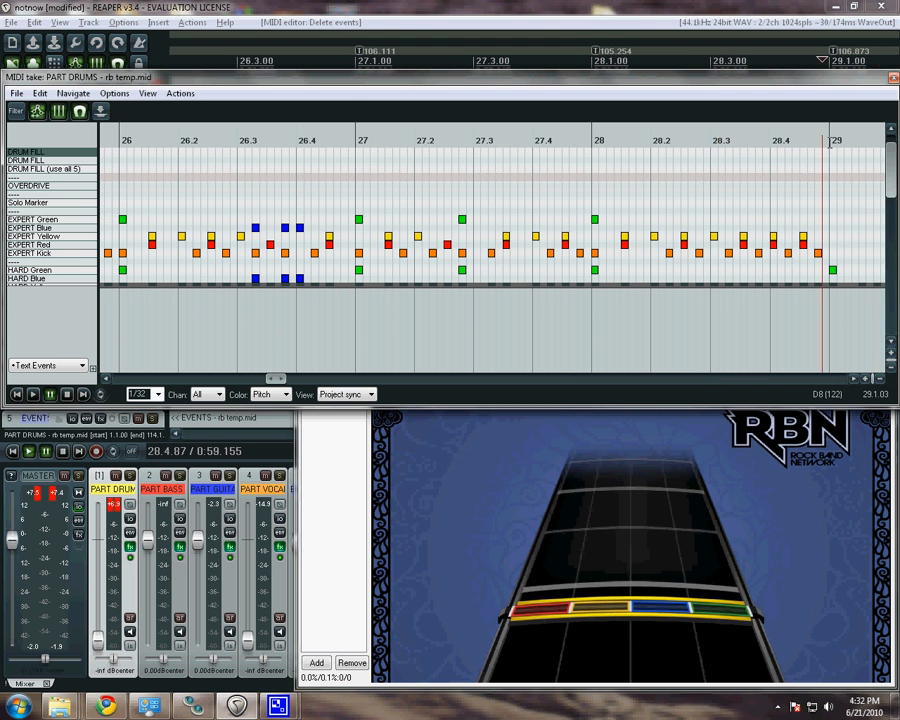
key(ctrl+v)
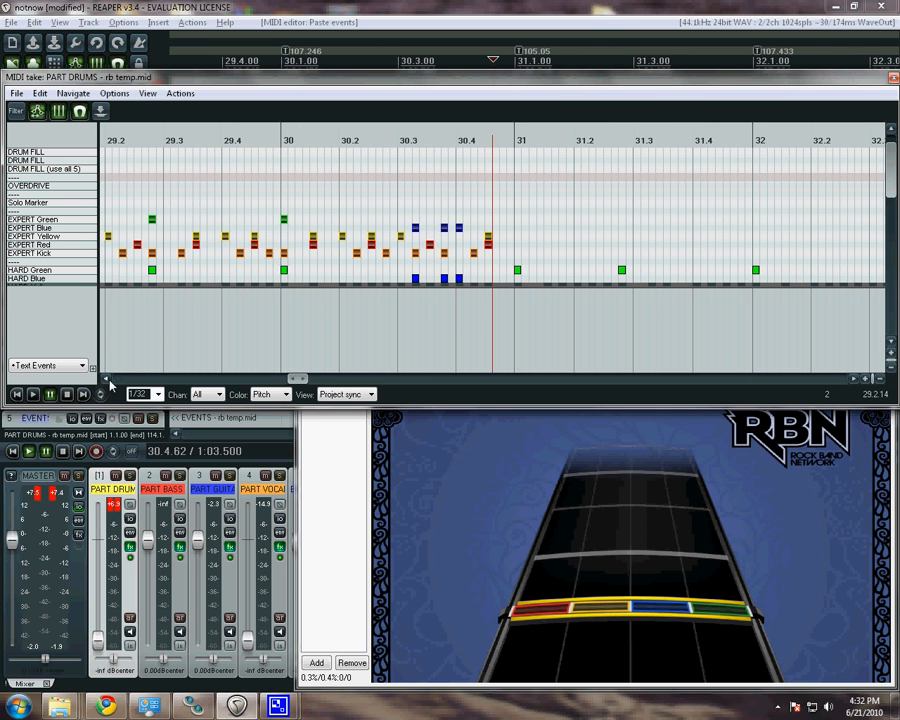
Copy the Expert notes of measures 27 and 28 and paste them at measure 31
drag(109, 381, 109, 381)
drag(355, 190, 818, 253)
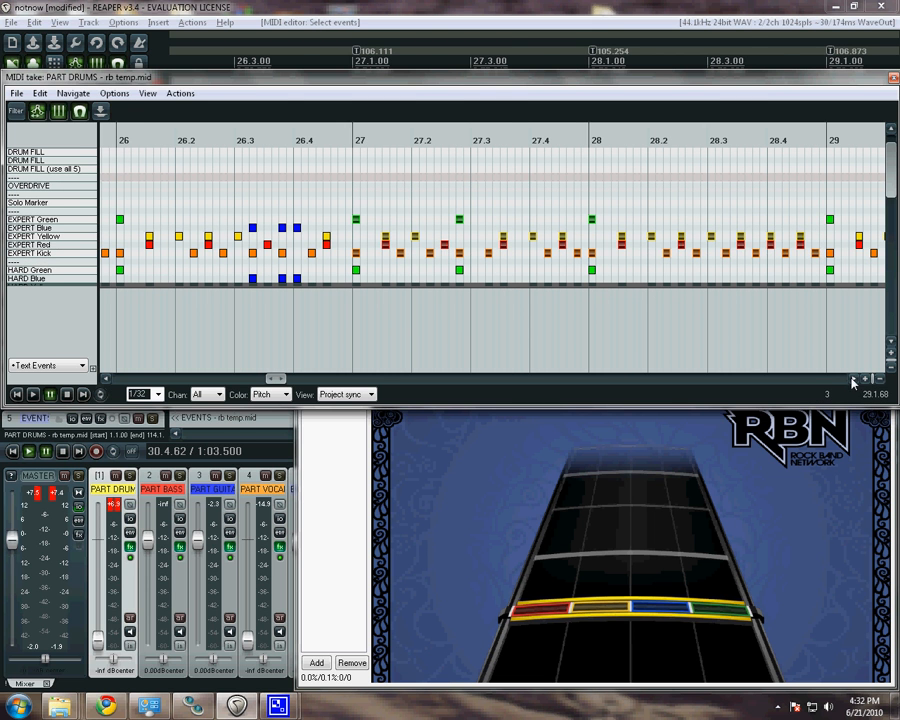
drag(853, 381, 855, 384)
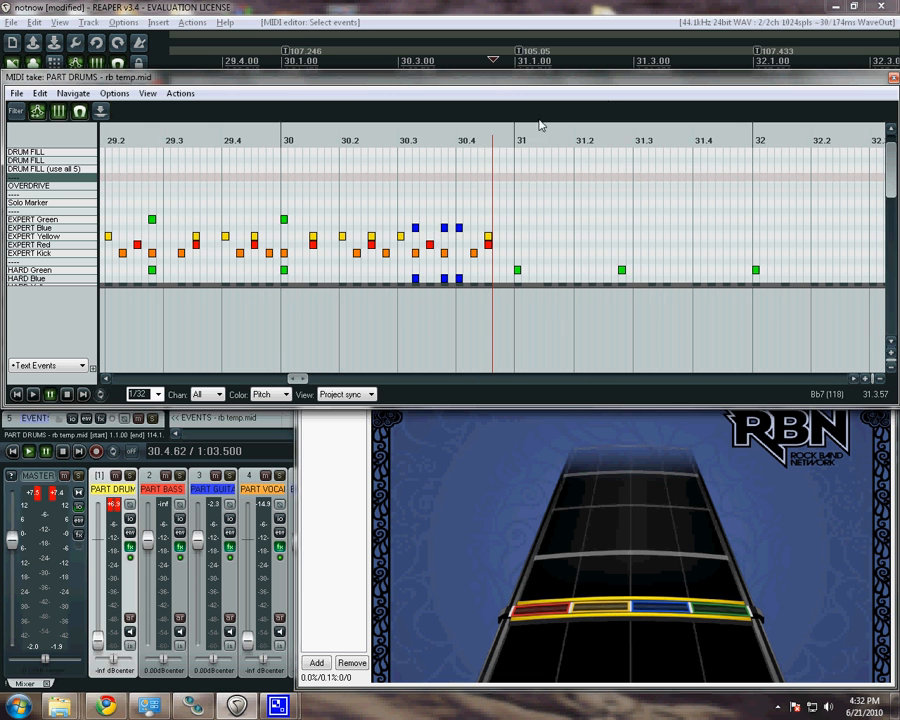
click(515, 141)
key(ctrl+v)
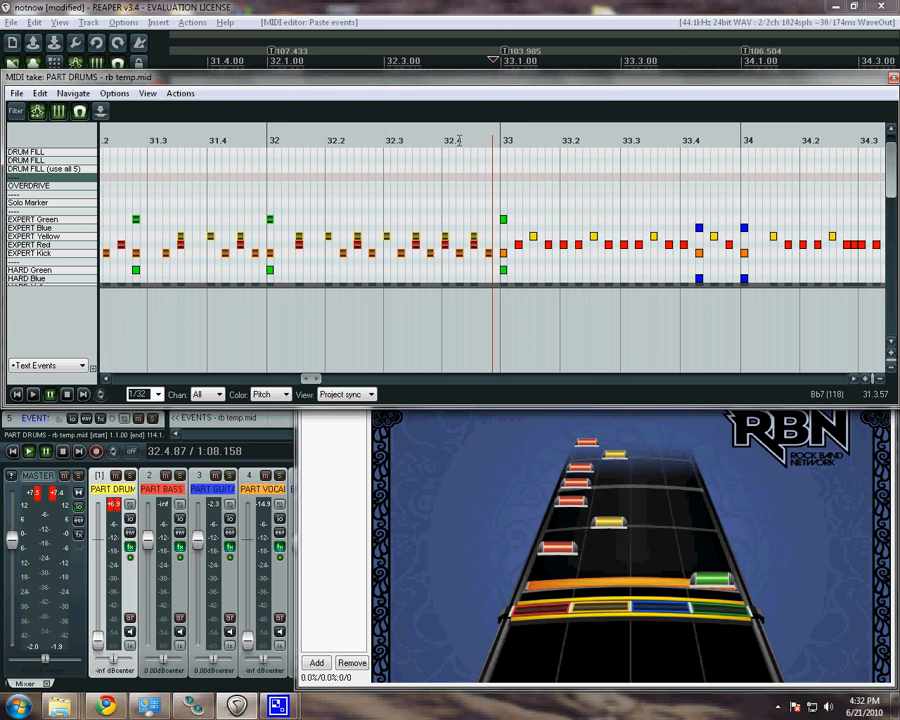
Play the pasted notes from beat 31.4 and replay from beat 32.2 to check the end of measure 32
click(221, 140)
key(space)
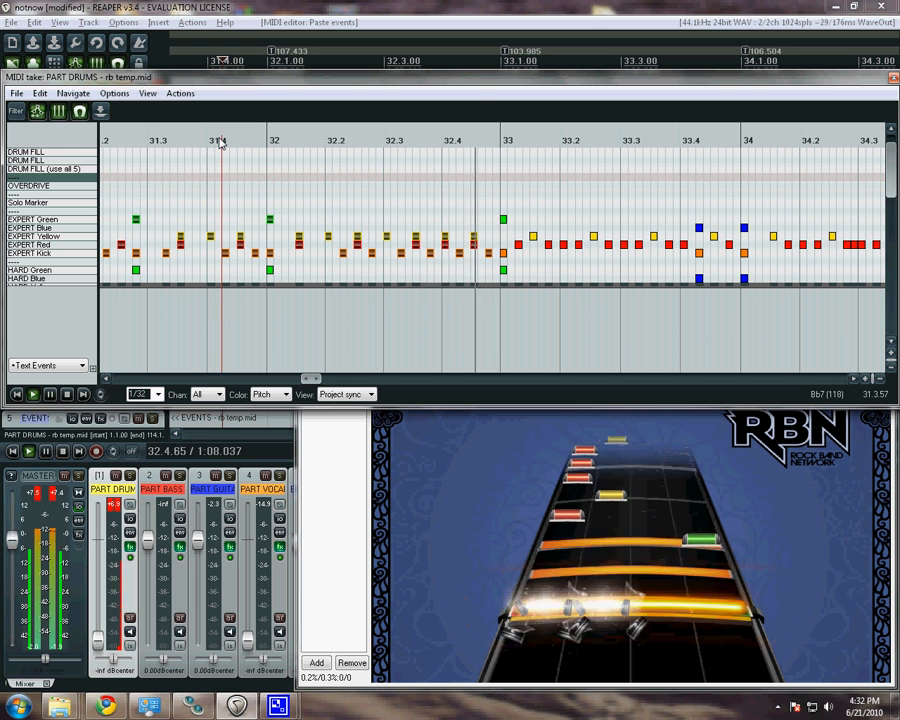
click(355, 184)
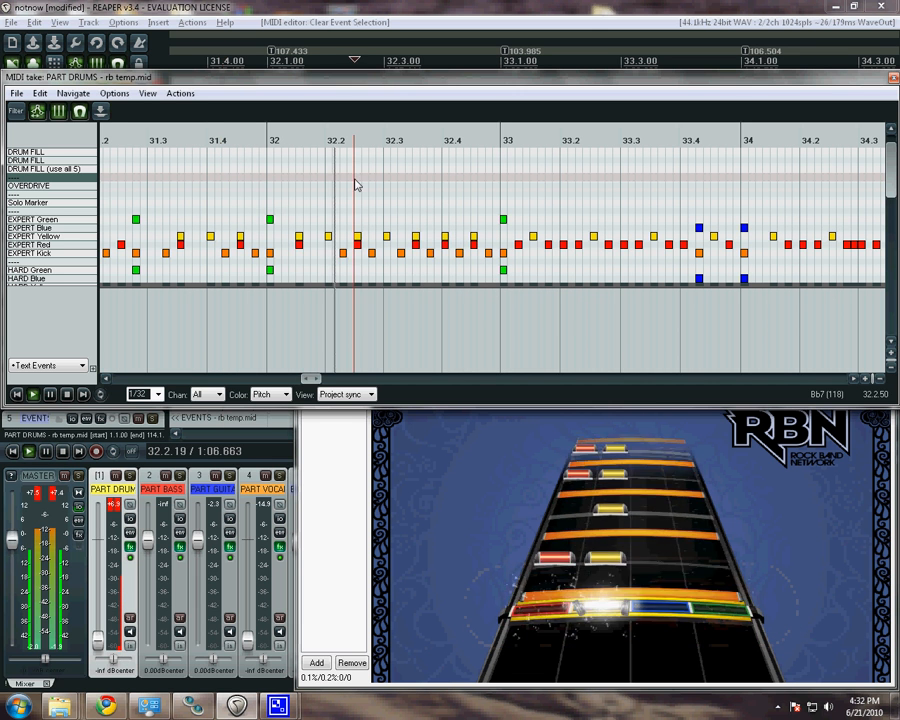
key(space)
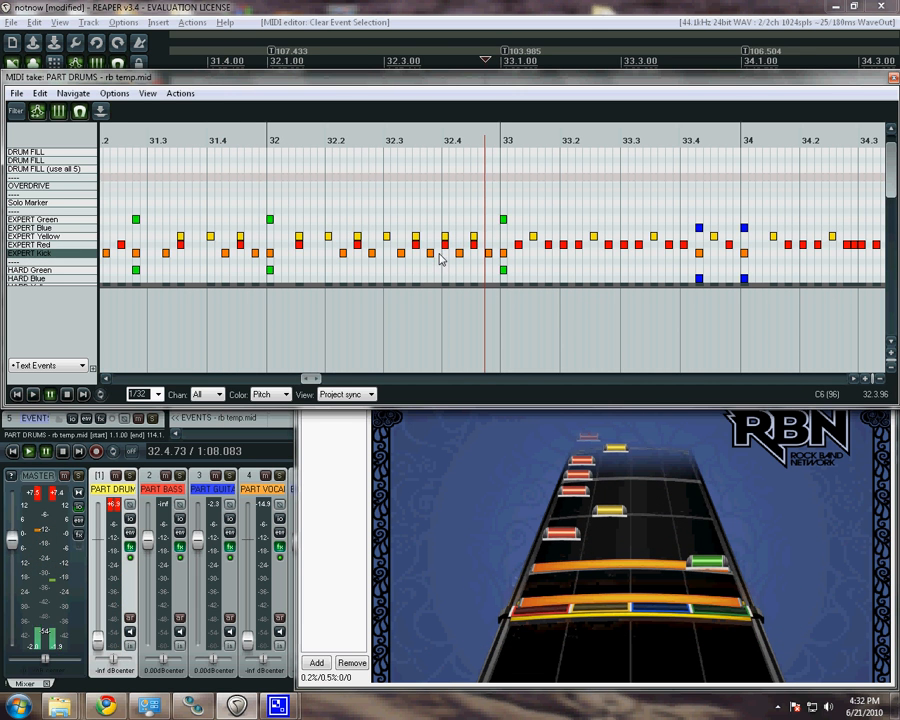
Delete the Expert Kicks just before beat 32.4 and measure 33 and the Expert Red at beat 32.4, replaying measure 32 to check
double_click(431, 254)
double_click(445, 245)
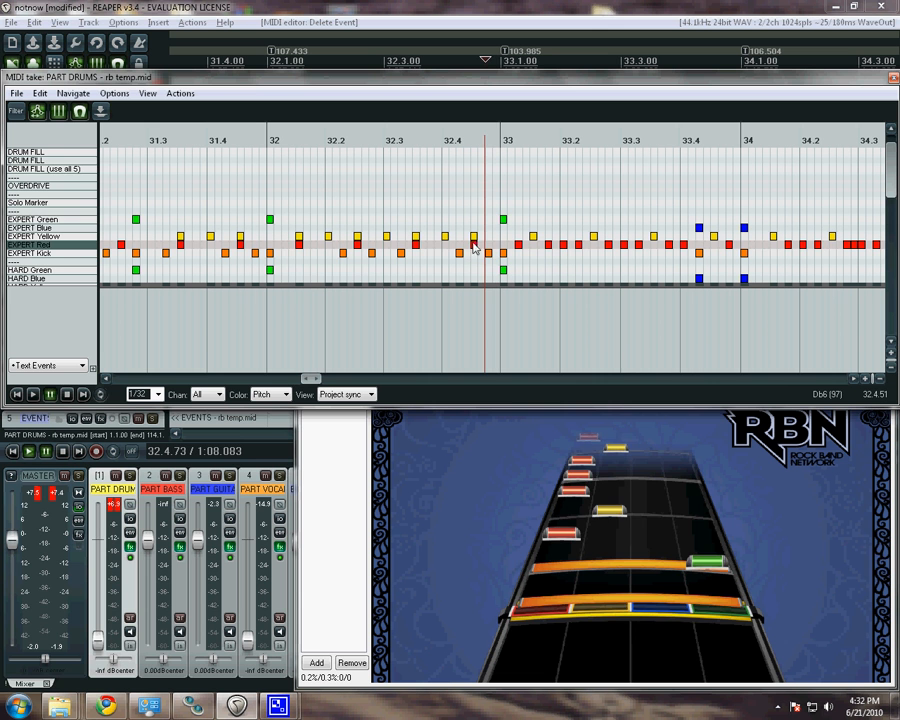
click(300, 173)
key(space)
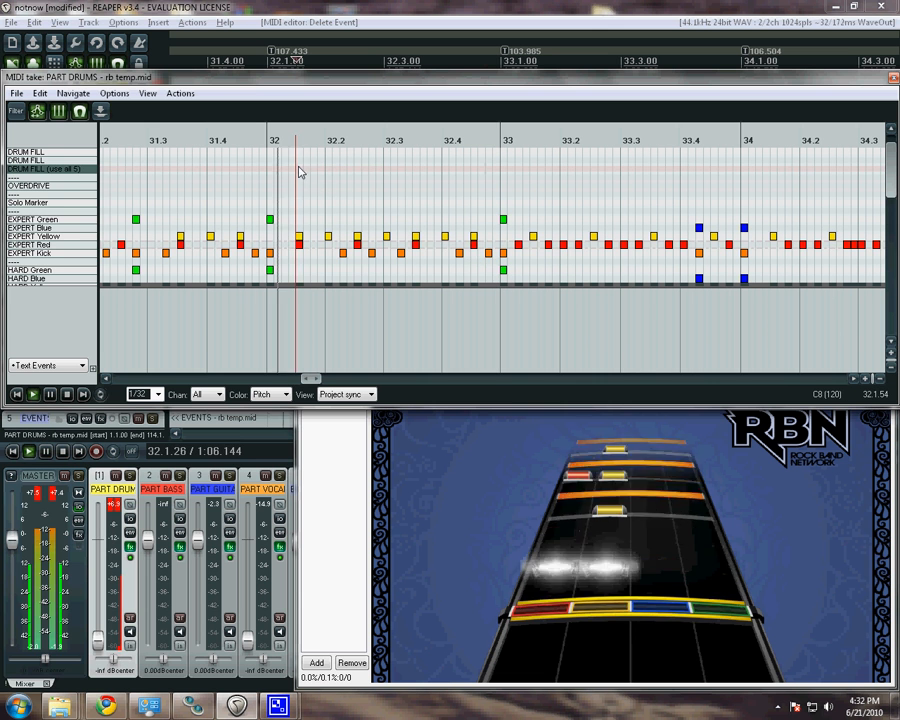
double_click(489, 255)
click(398, 181)
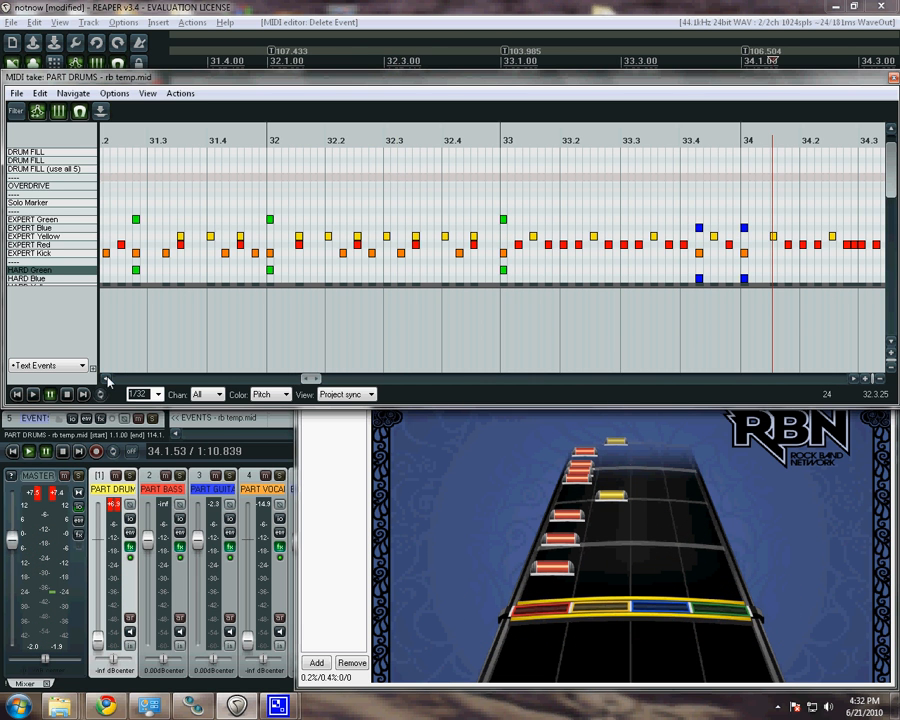
Review the charted Expert and Hard drum notes across measures 22 to 46
drag(108, 379, 108, 379)
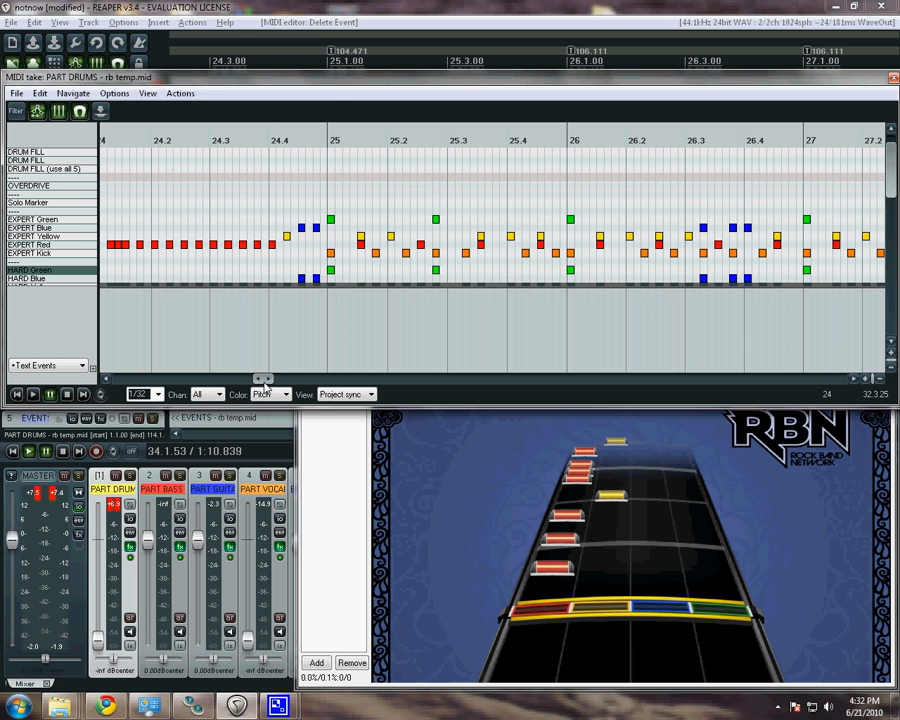
drag(265, 388, 252, 383)
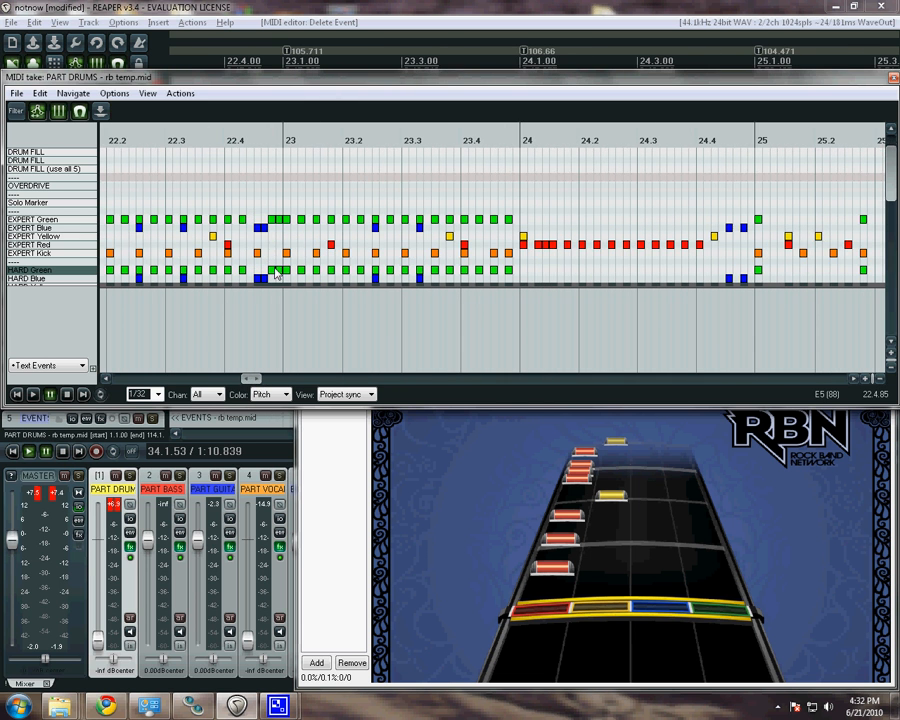
scroll(272, 265, down, 1)
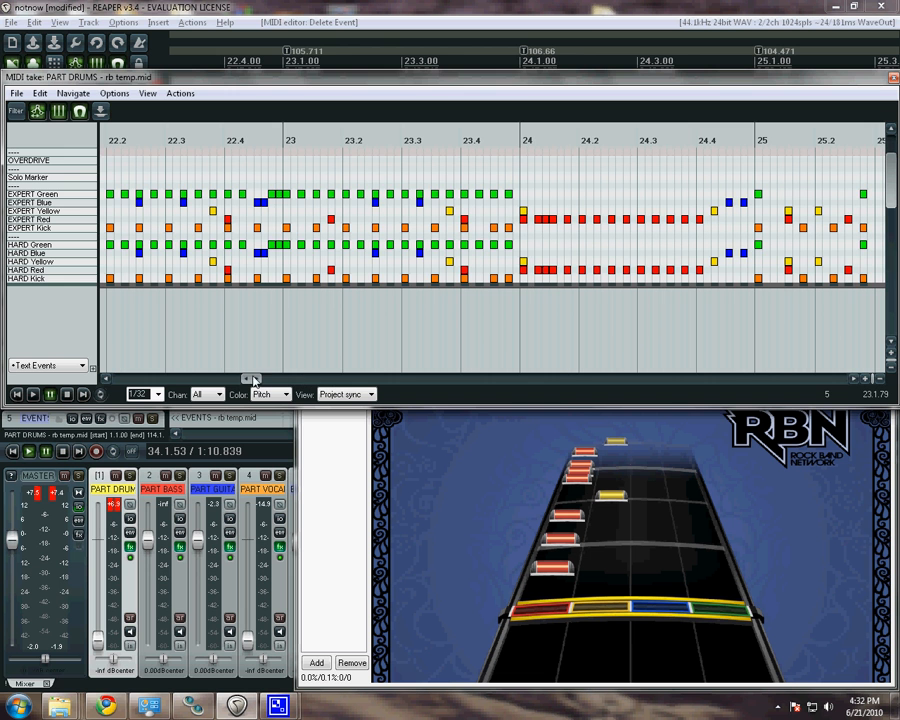
drag(253, 381, 362, 392)
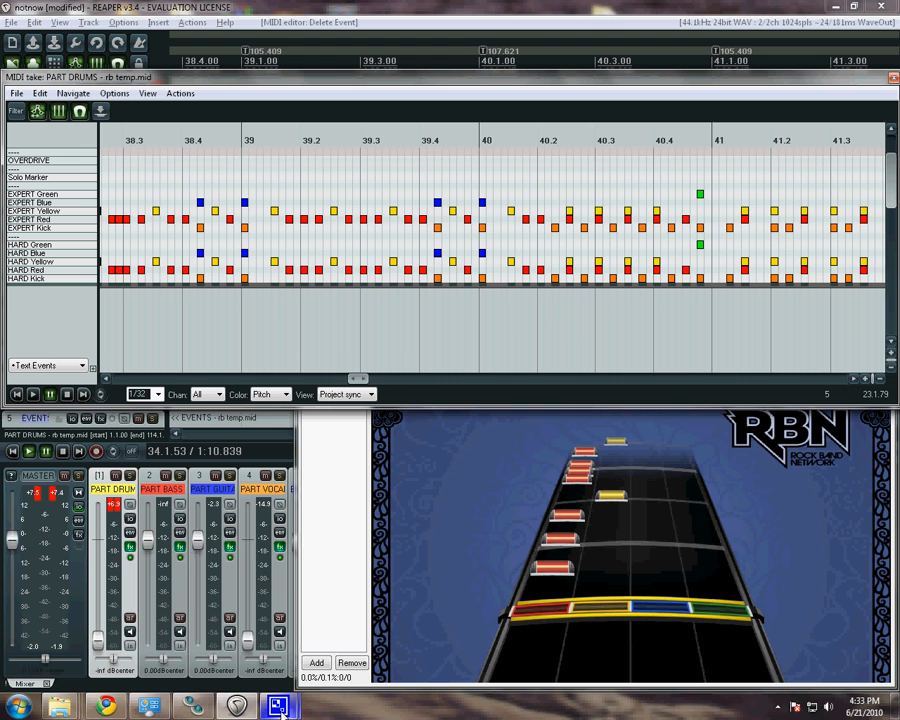
mouse_move(280, 708)
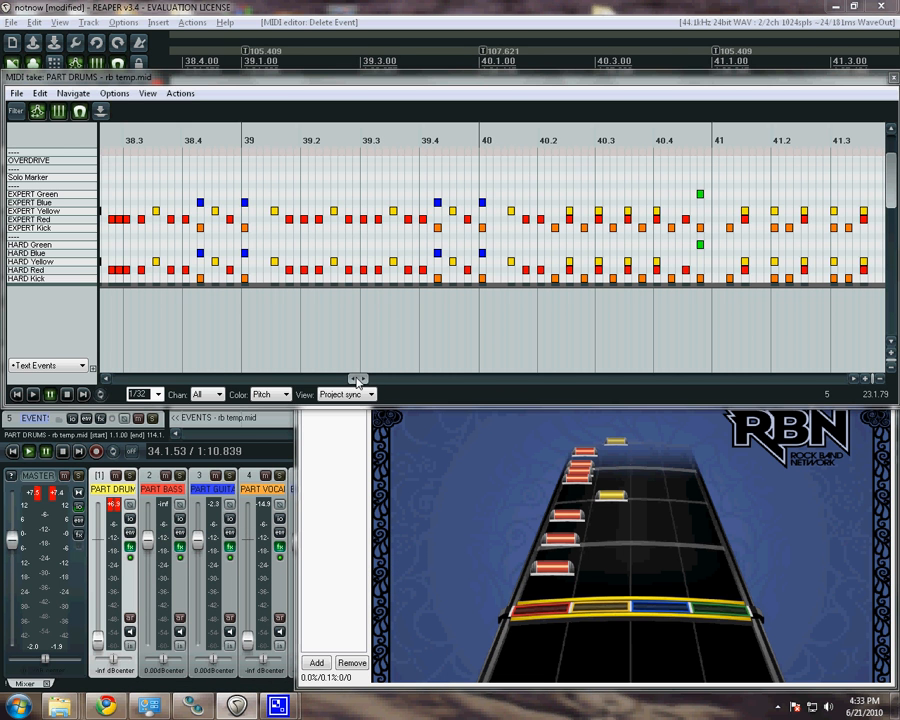
drag(357, 381, 388, 378)
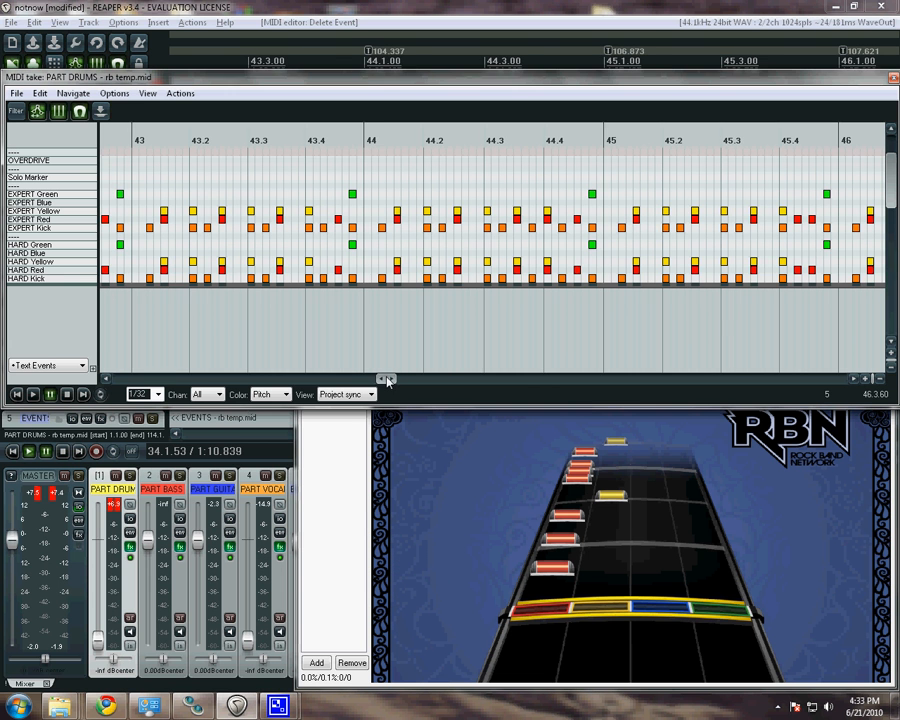
drag(390, 380, 345, 382)
mouse_move(287, 706)
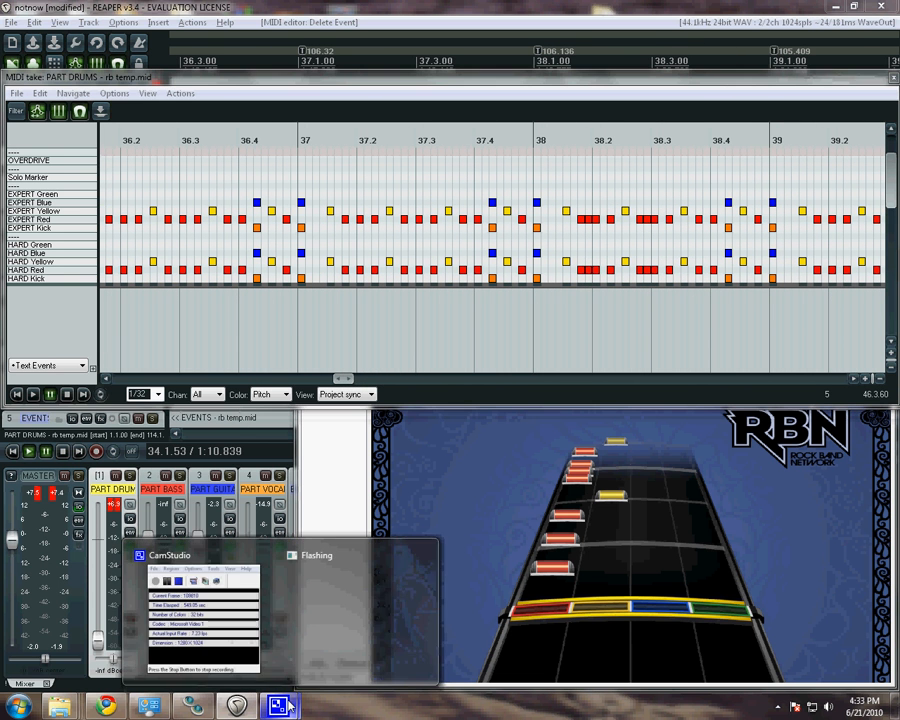